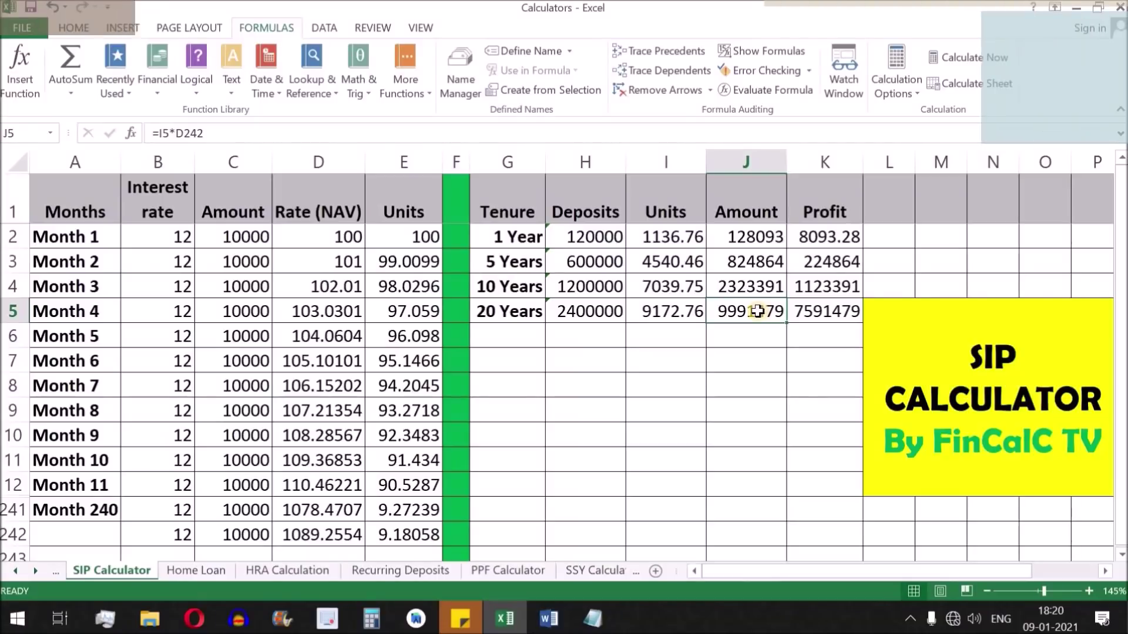
Review the amount, rate and J5 formula, then fill the NAV formula down to Month 12.
{"action": "left_click_drag", "start_coordinate": [250, 235], "coordinate": [249, 537]}
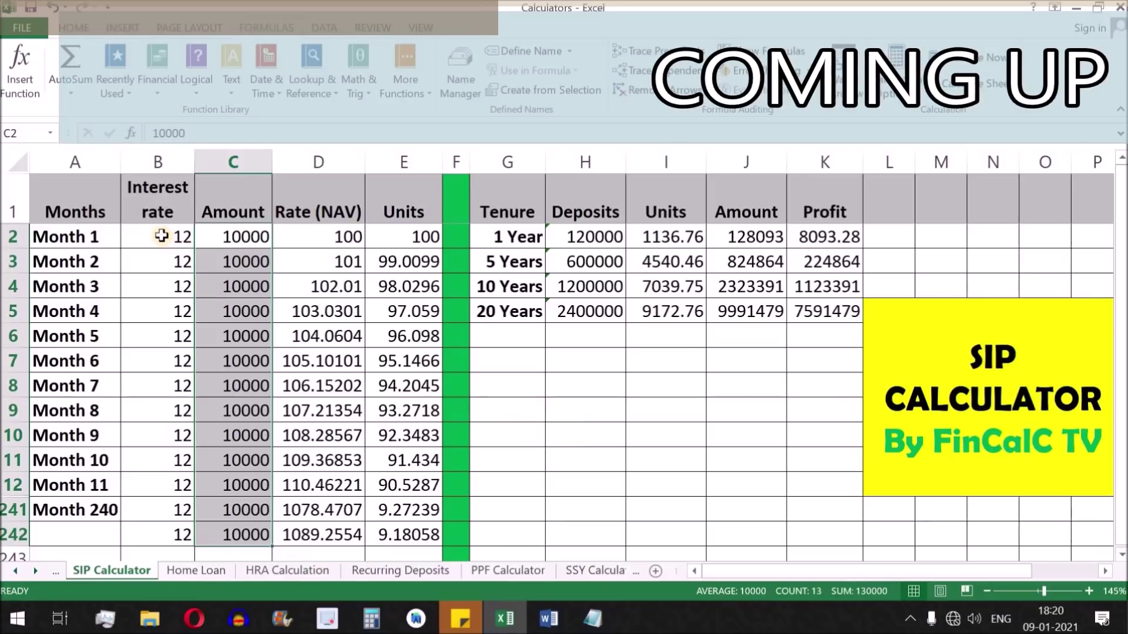
{"action": "left_click_drag", "start_coordinate": [161, 235], "coordinate": [164, 510]}
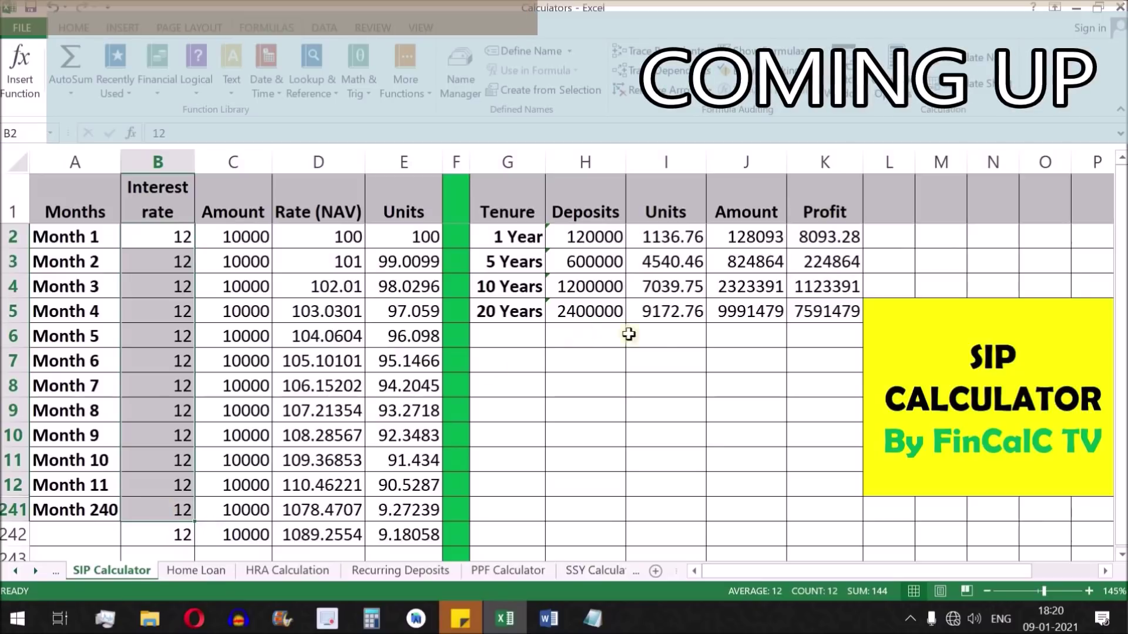
{"action": "left_click", "coordinate": [741, 307]}
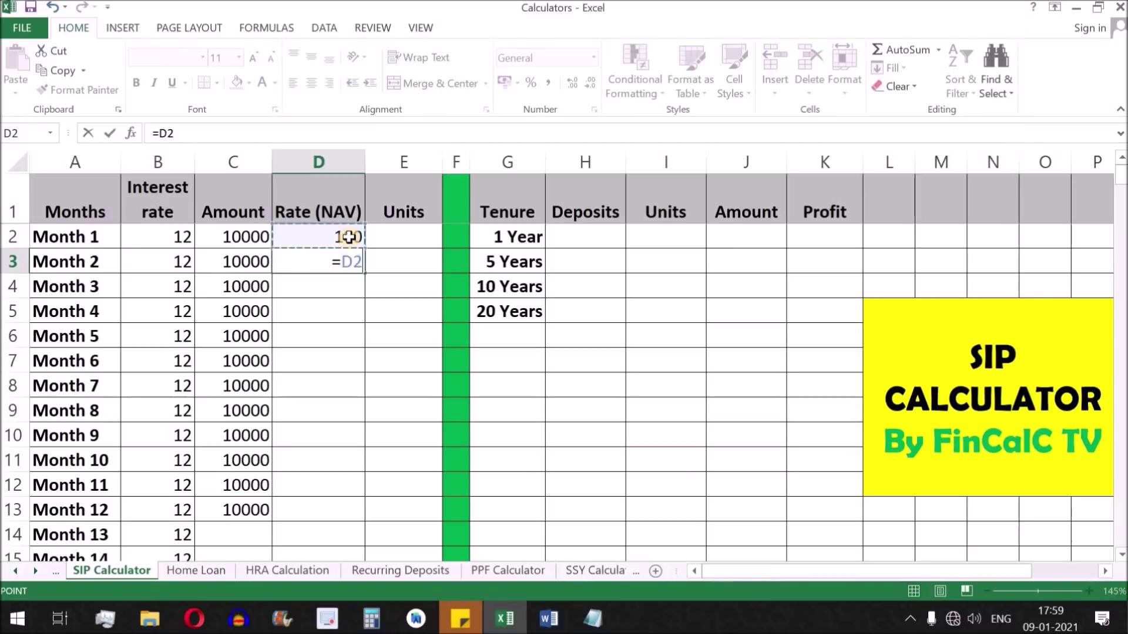
{"action": "double_click", "coordinate": [364, 274]}
Enter =C2/D2 in E2 and fill the units formula down column E to Month 12.
{"action": "left_click", "coordinate": [404, 237]}
{"action": "type", "text": "=C2/D2"}
{"action": "key", "text": "Return"}
{"action": "left_click_drag", "start_coordinate": [442, 249], "coordinate": [418, 268]}
{"action": "double_click", "coordinate": [442, 274]}
{"action": "left_click", "coordinate": [76, 510]}
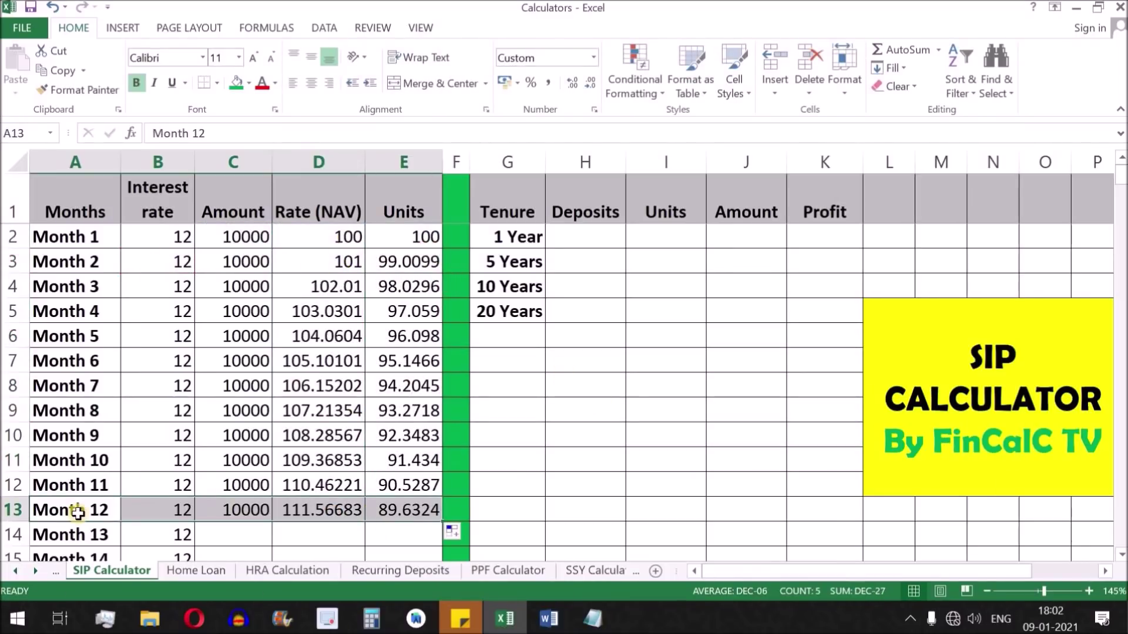
{"action": "left_click", "coordinate": [586, 237]}
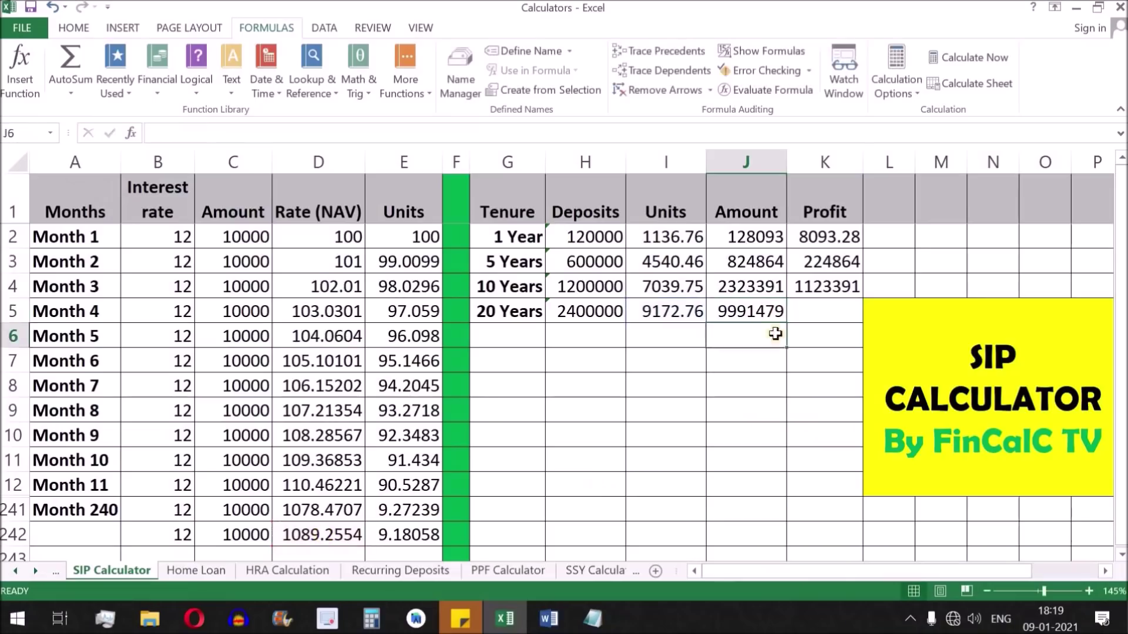
Review the J5 20-year amount formula and the amount and interest rate columns.
{"action": "left_click", "coordinate": [741, 320]}
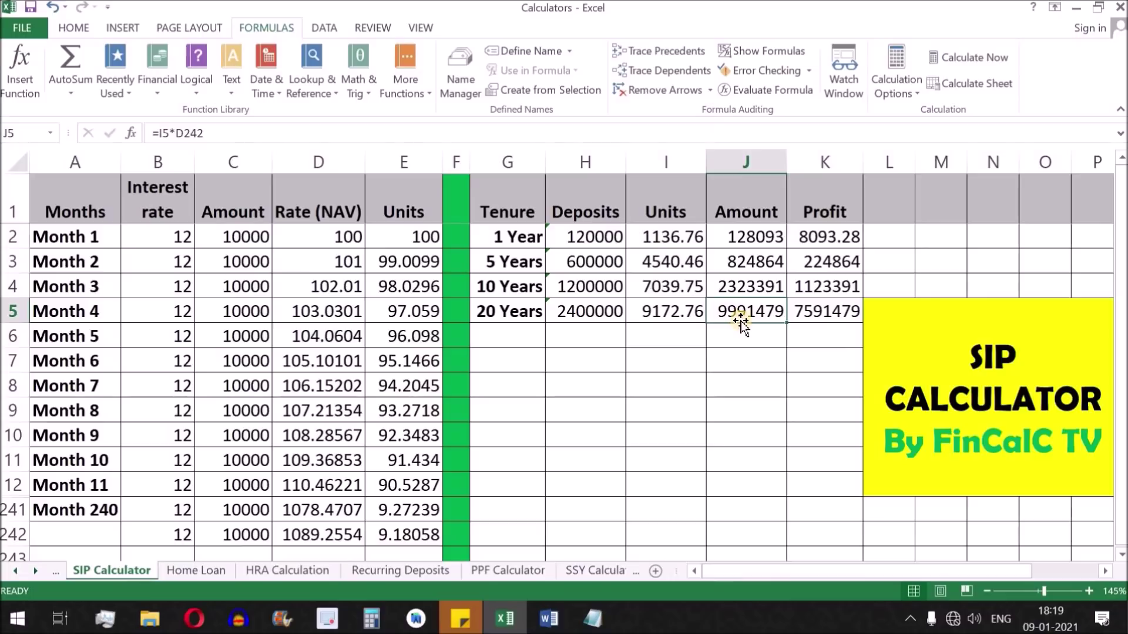
{"action": "left_click_drag", "start_coordinate": [233, 237], "coordinate": [233, 510]}
{"action": "left_click_drag", "start_coordinate": [173, 238], "coordinate": [165, 510]}
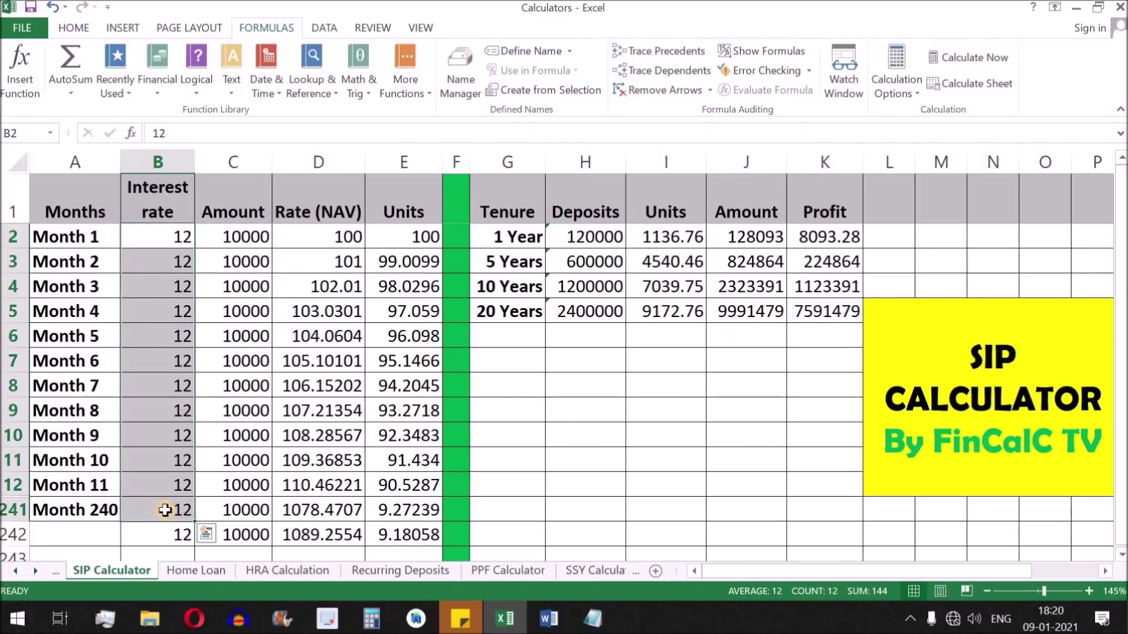
Insert a pie chart of the 20-year deposits (H5) and profit (K5).
{"action": "left_click", "coordinate": [586, 311]}
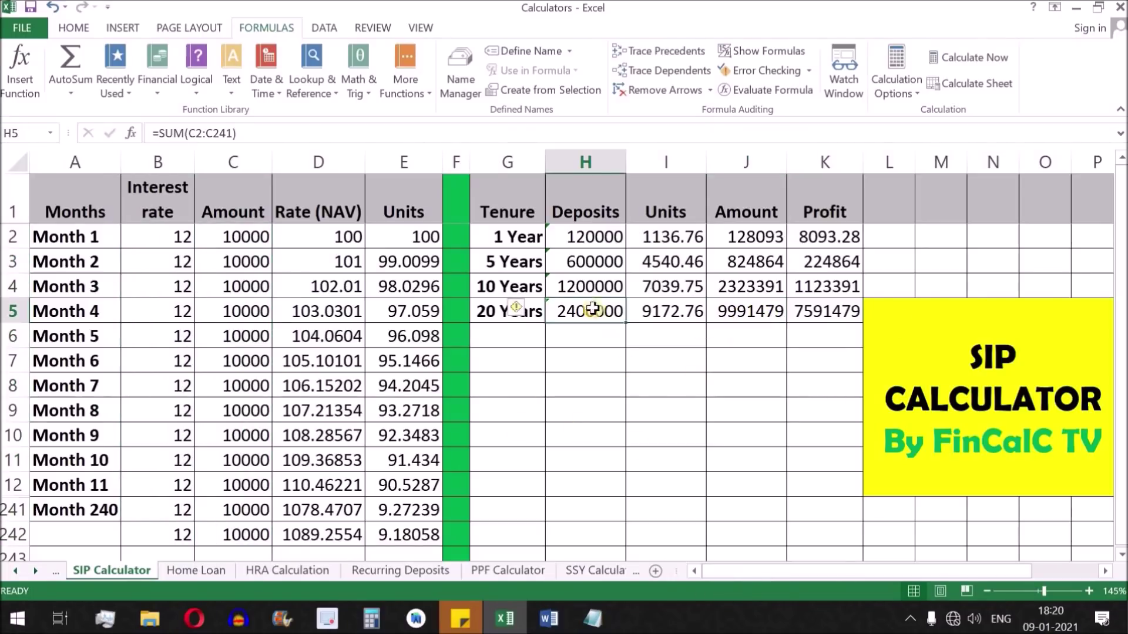
{"action": "left_click", "coordinate": [825, 311], "text": "ctrl"}
{"action": "left_click", "coordinate": [122, 28]}
{"action": "left_click", "coordinate": [458, 86]}
{"action": "left_click", "coordinate": [476, 142]}
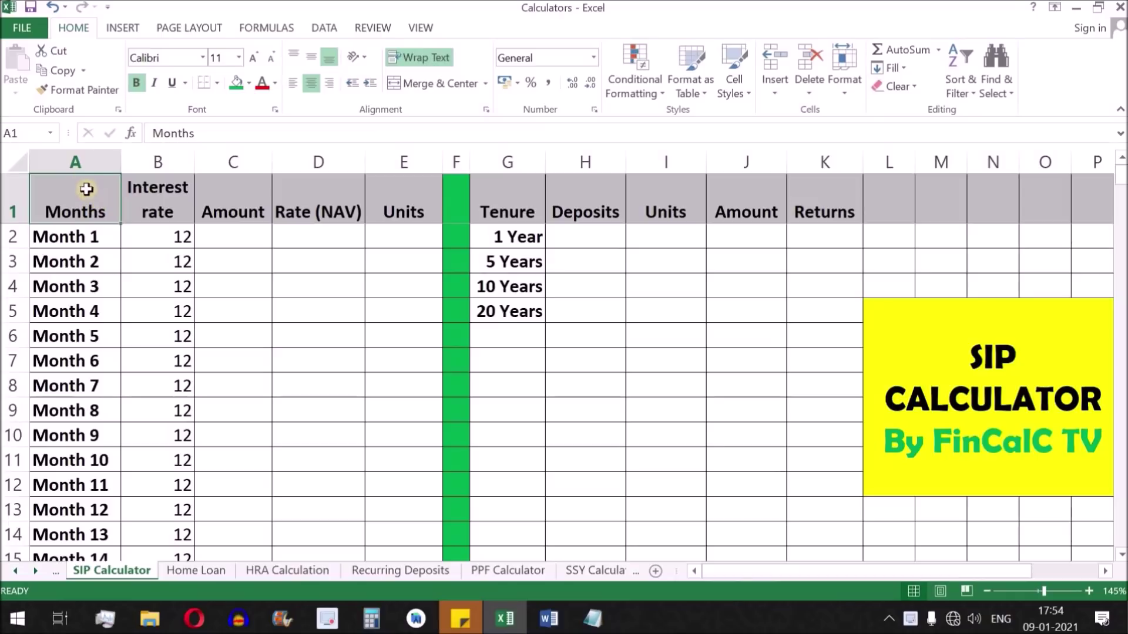
Select the Months column in A, then move to the Interest rate heading in B1.
{"action": "left_click", "coordinate": [82, 163]}
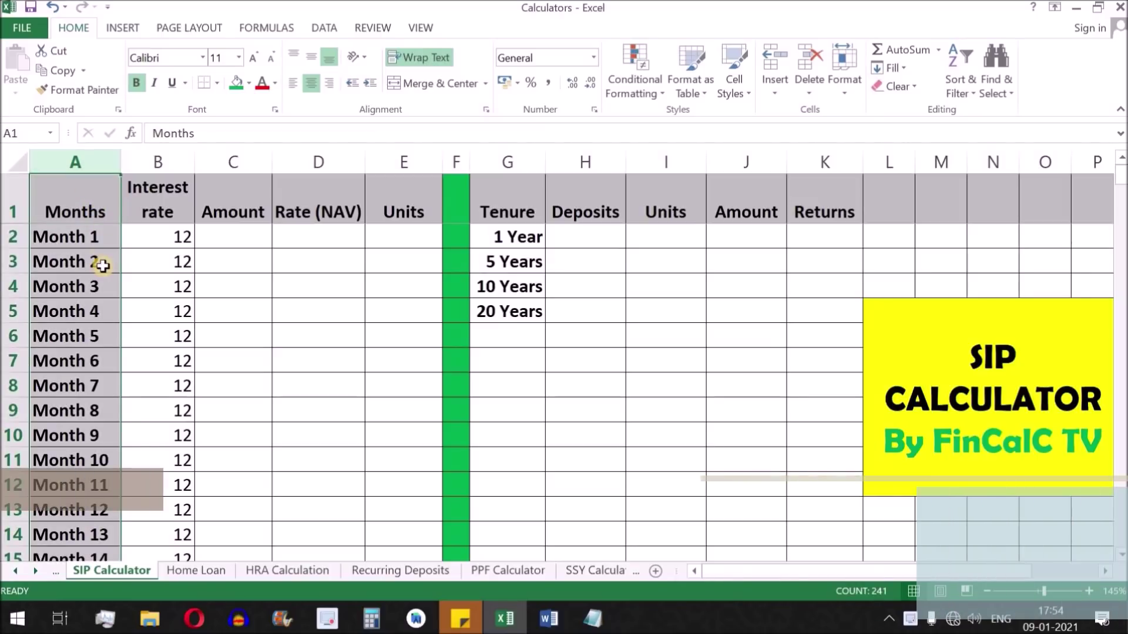
{"action": "key", "text": "Right"}
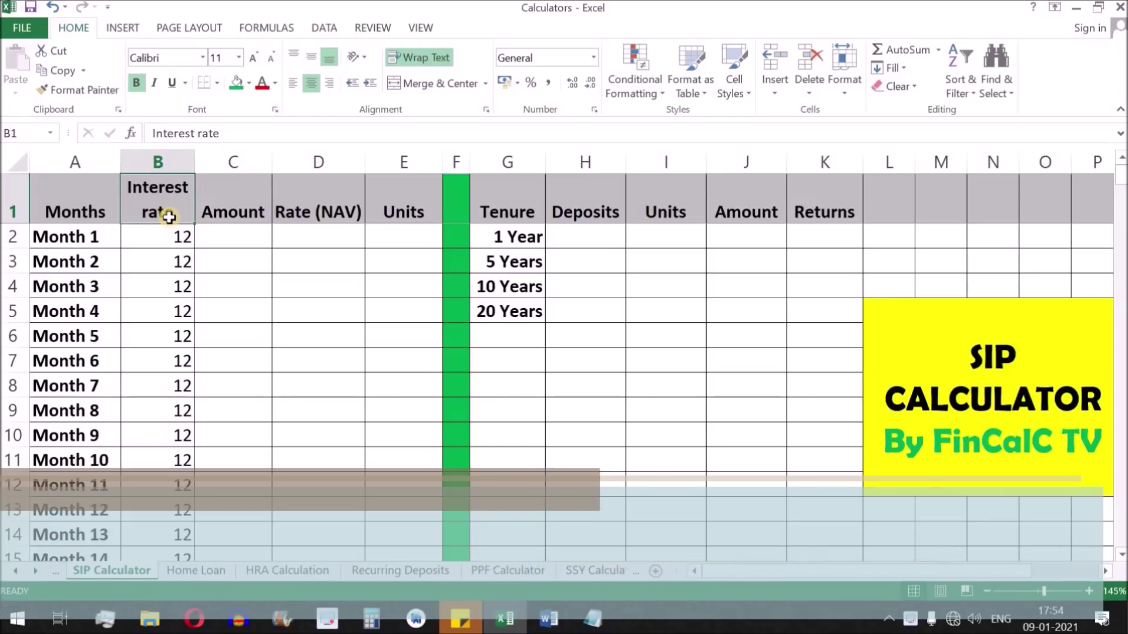
{"action": "left_click_drag", "start_coordinate": [179, 237], "coordinate": [171, 480]}
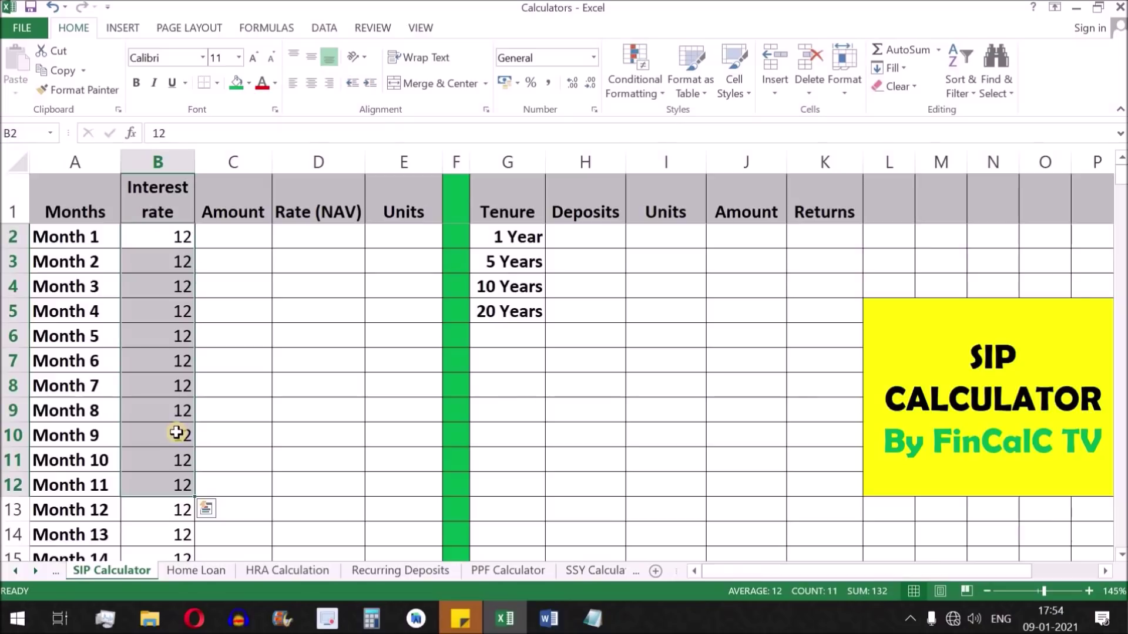
{"action": "left_click_drag", "start_coordinate": [169, 244], "coordinate": [176, 434]}
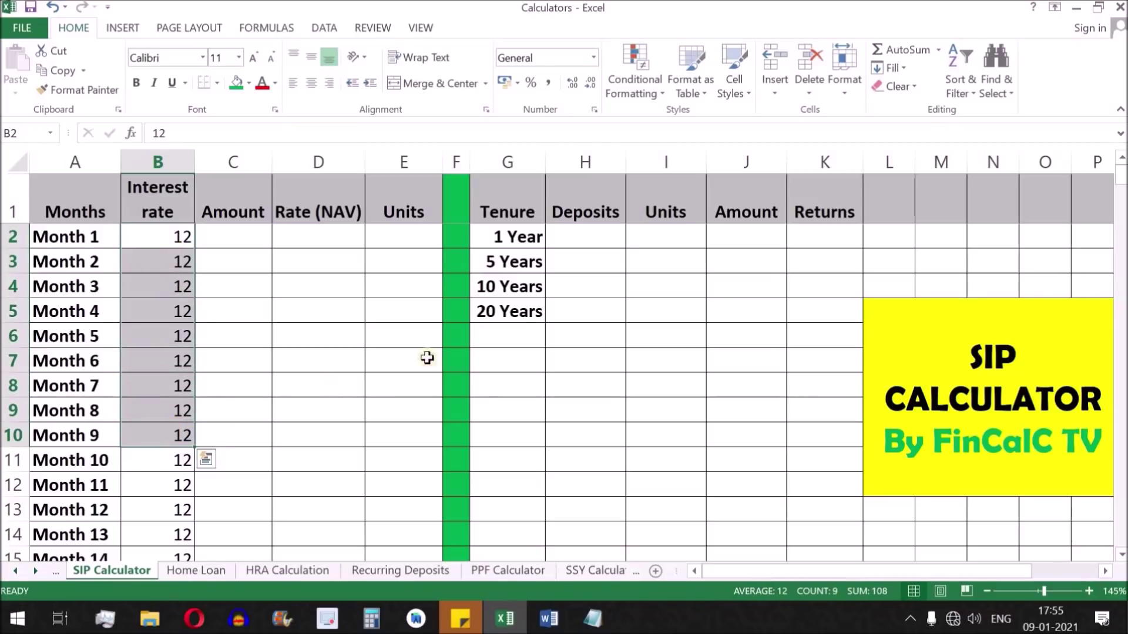
{"action": "left_click_drag", "start_coordinate": [249, 214], "coordinate": [259, 465]}
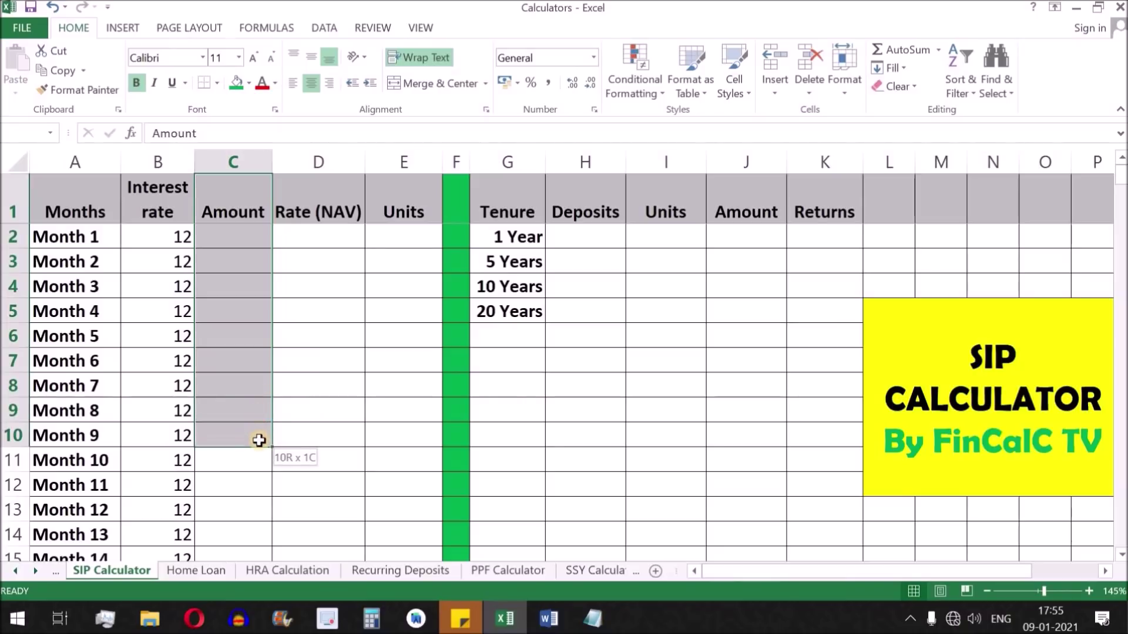
{"action": "left_click_drag", "start_coordinate": [259, 465], "coordinate": [259, 465]}
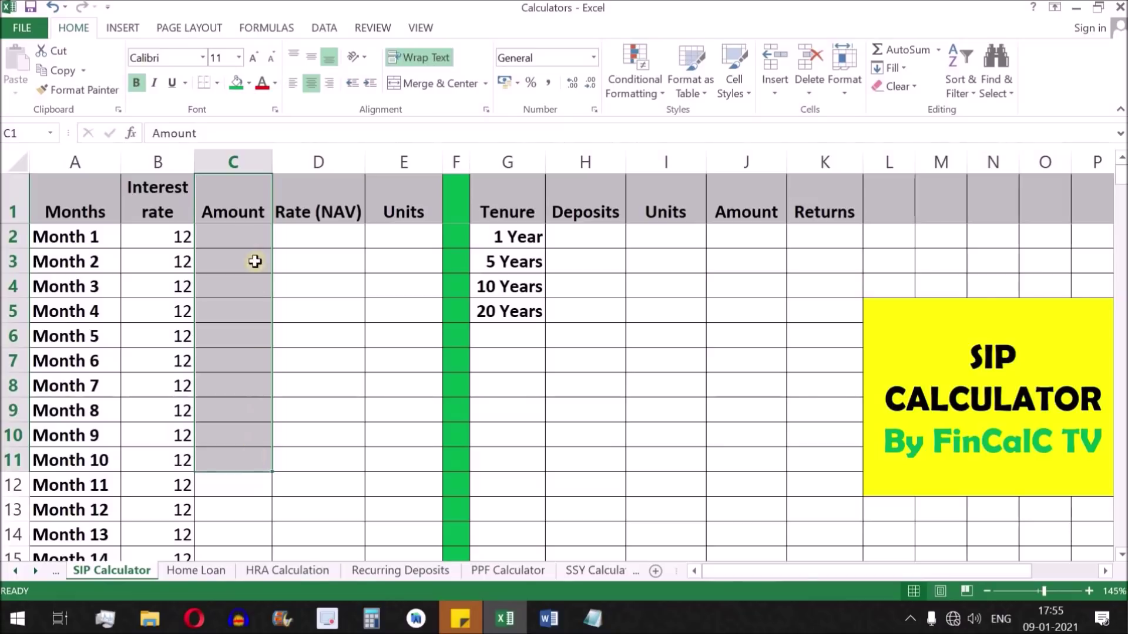
{"action": "left_click", "coordinate": [248, 240]}
{"action": "left_click", "coordinate": [334, 206]}
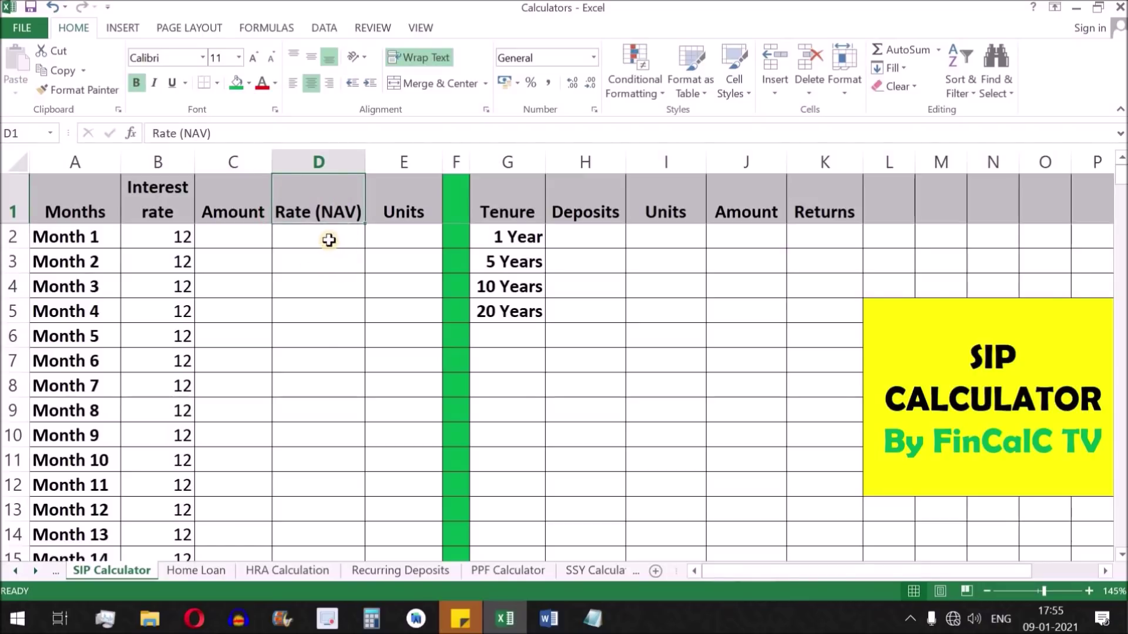
Enter 100 as Month 1's NAV in D2, then review the Units cells and tenure summary.
{"action": "left_click", "coordinate": [327, 239]}
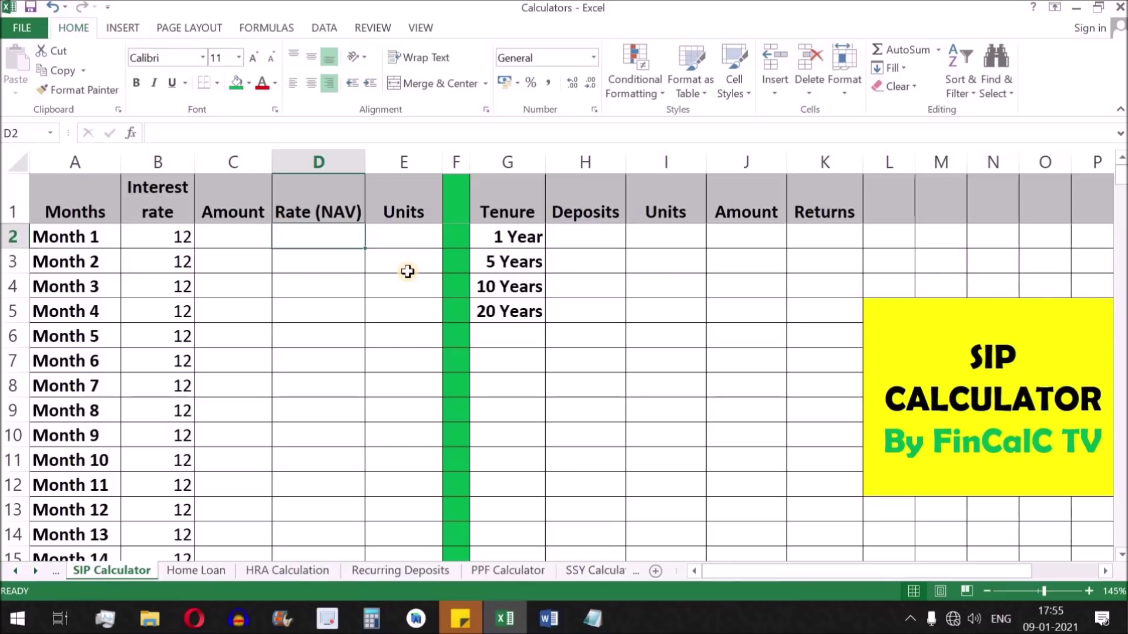
{"action": "type", "text": "100"}
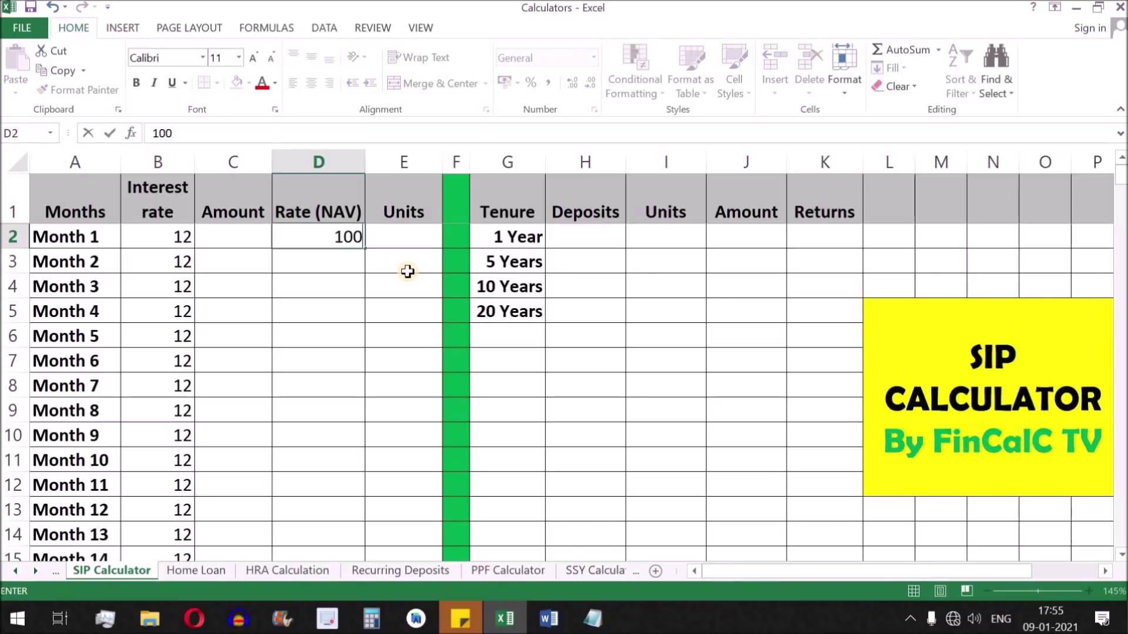
{"action": "left_click", "coordinate": [328, 236]}
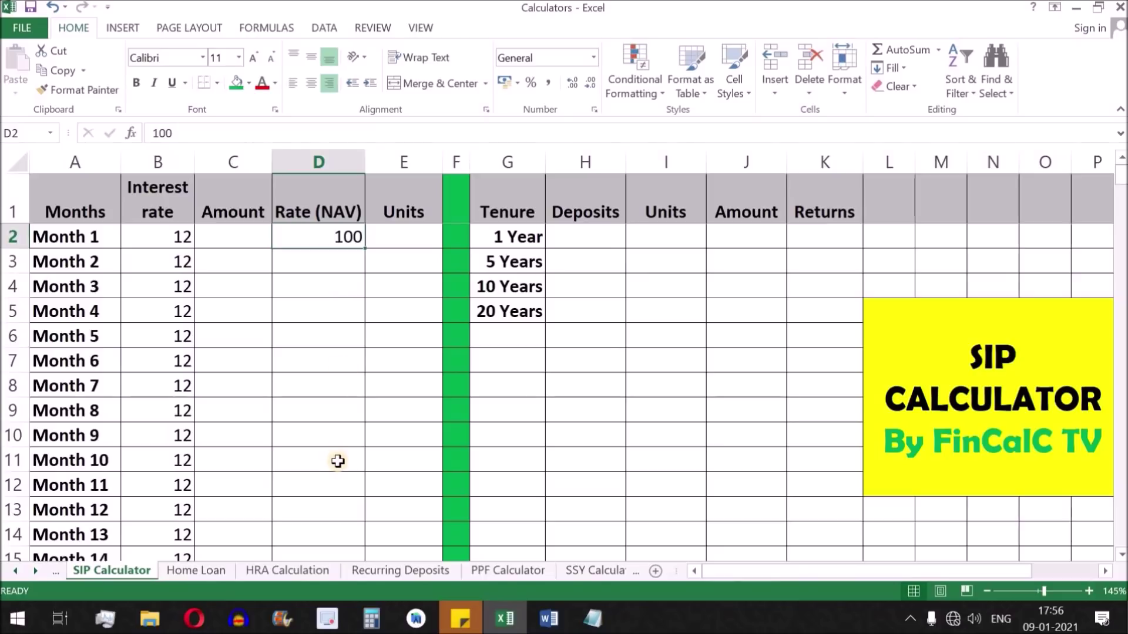
{"action": "left_click", "coordinate": [409, 238]}
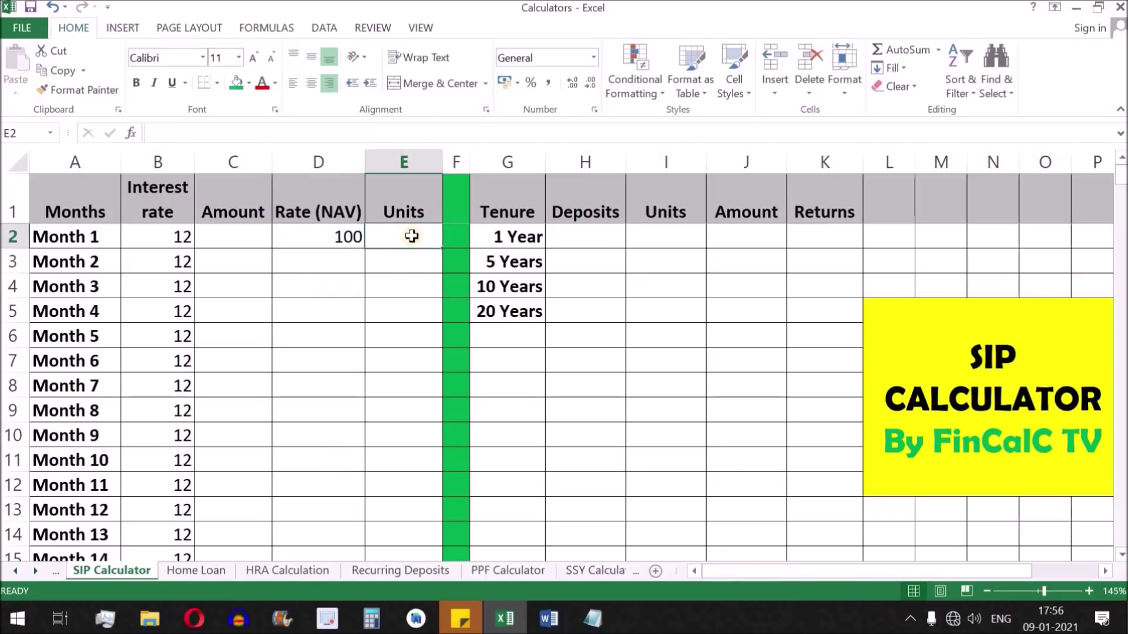
{"action": "left_click", "coordinate": [252, 234]}
{"action": "left_click", "coordinate": [353, 238]}
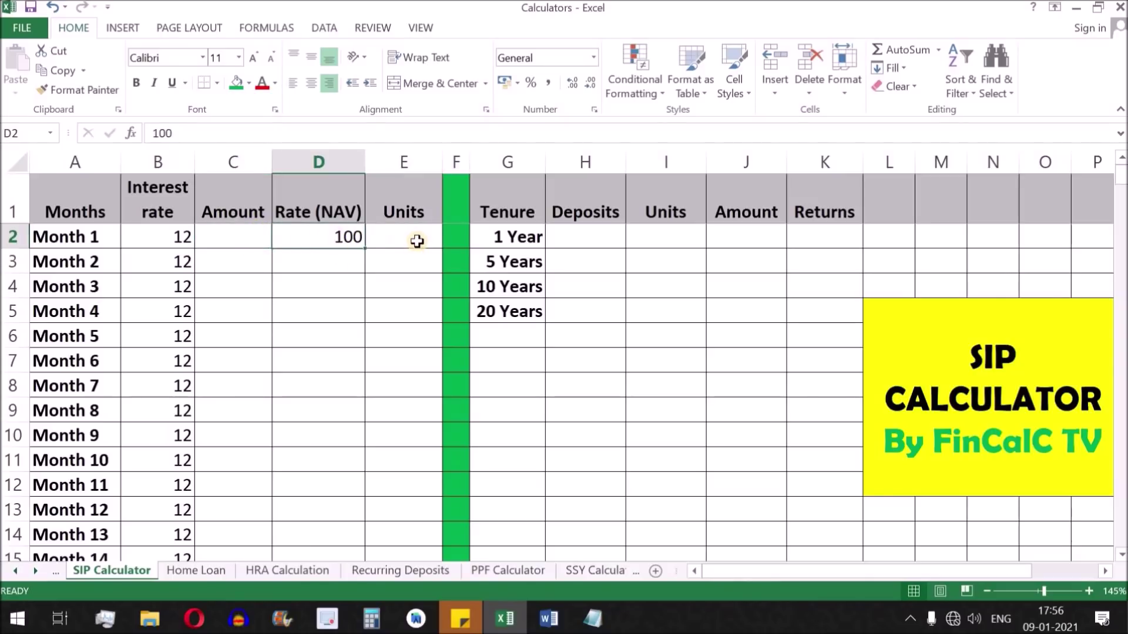
{"action": "left_click_drag", "start_coordinate": [414, 240], "coordinate": [418, 340]}
{"action": "left_click_drag", "start_coordinate": [502, 196], "coordinate": [835, 311]}
{"action": "left_click", "coordinate": [506, 238]}
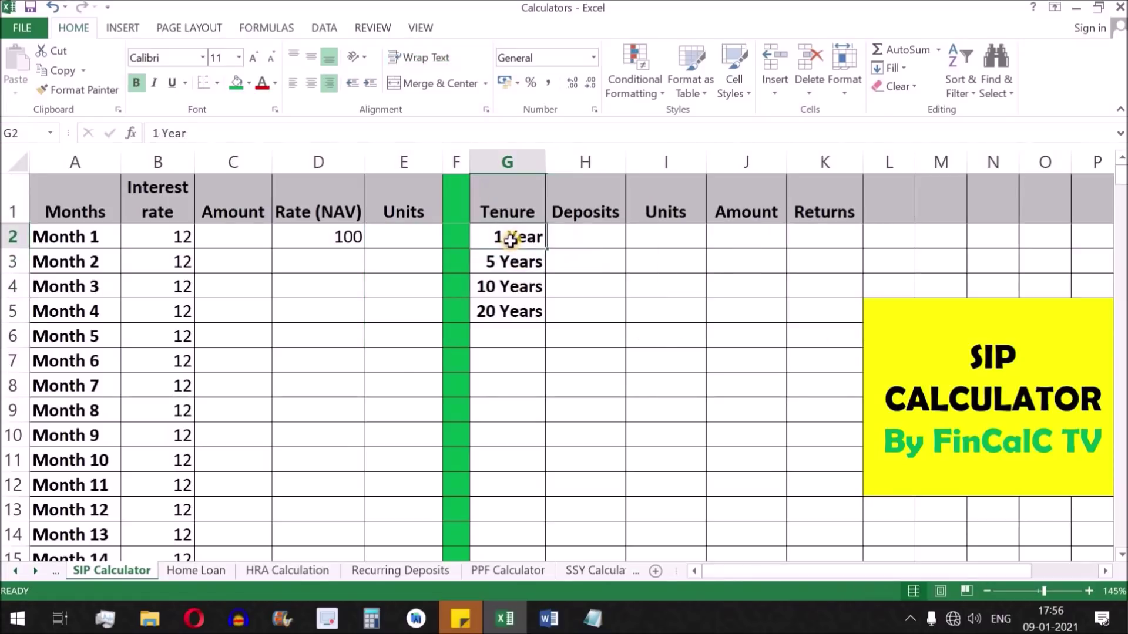
Walk through the 1–20 year tenures and the summary's Deposits, Units and Amount columns.
{"action": "left_click", "coordinate": [510, 266]}
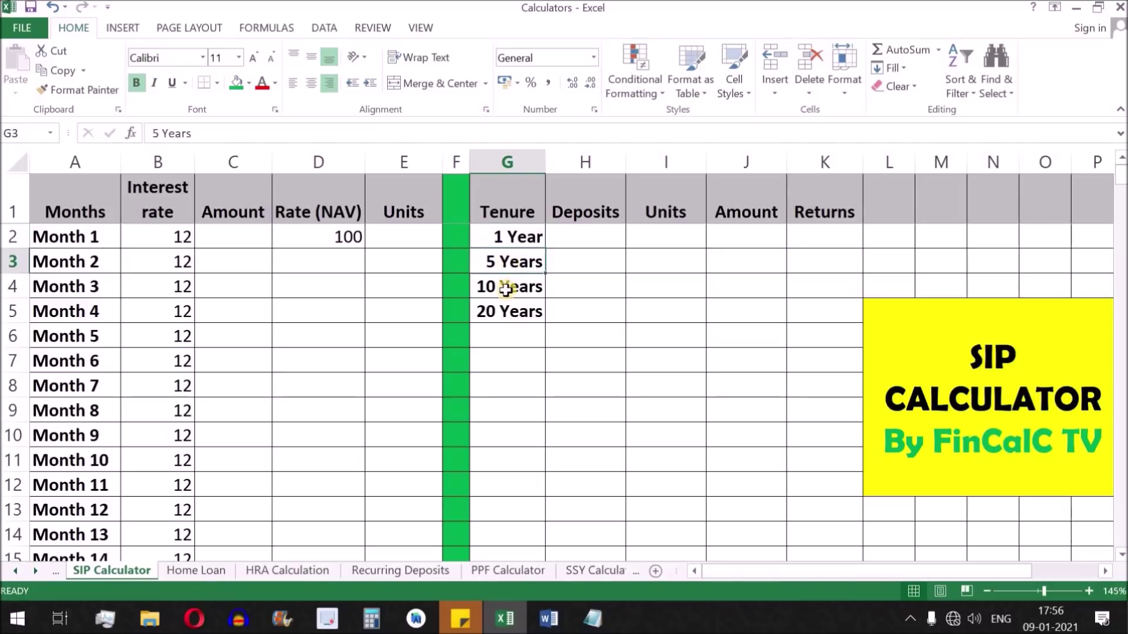
{"action": "left_click", "coordinate": [507, 287]}
{"action": "left_click", "coordinate": [506, 313]}
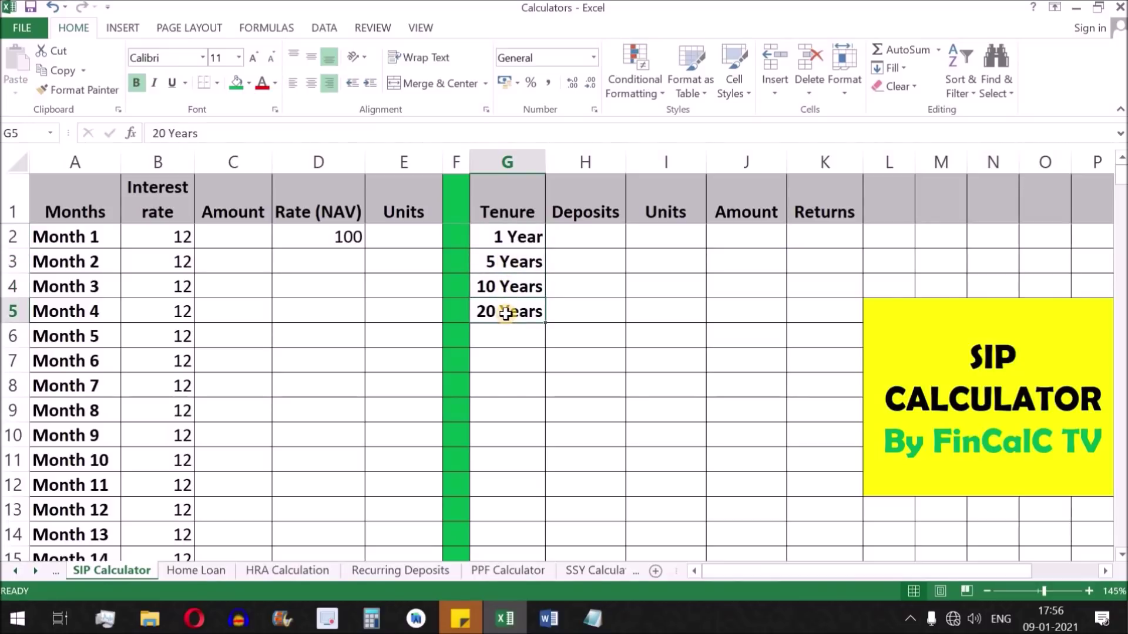
{"action": "left_click_drag", "start_coordinate": [582, 211], "coordinate": [590, 310]}
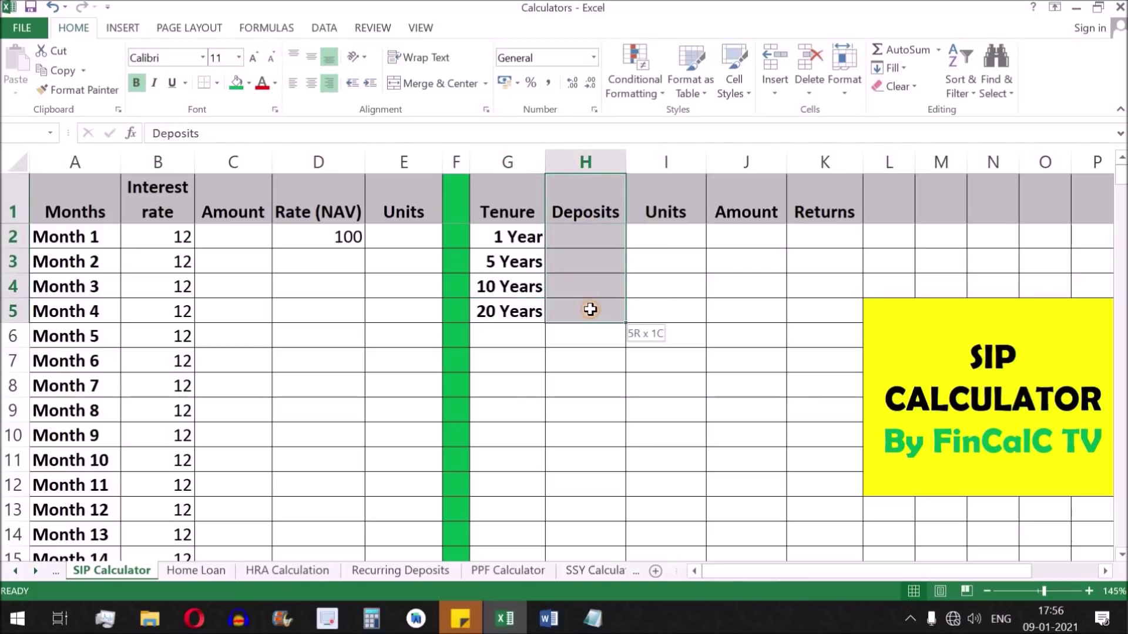
{"action": "left_click_drag", "start_coordinate": [667, 212], "coordinate": [680, 312]}
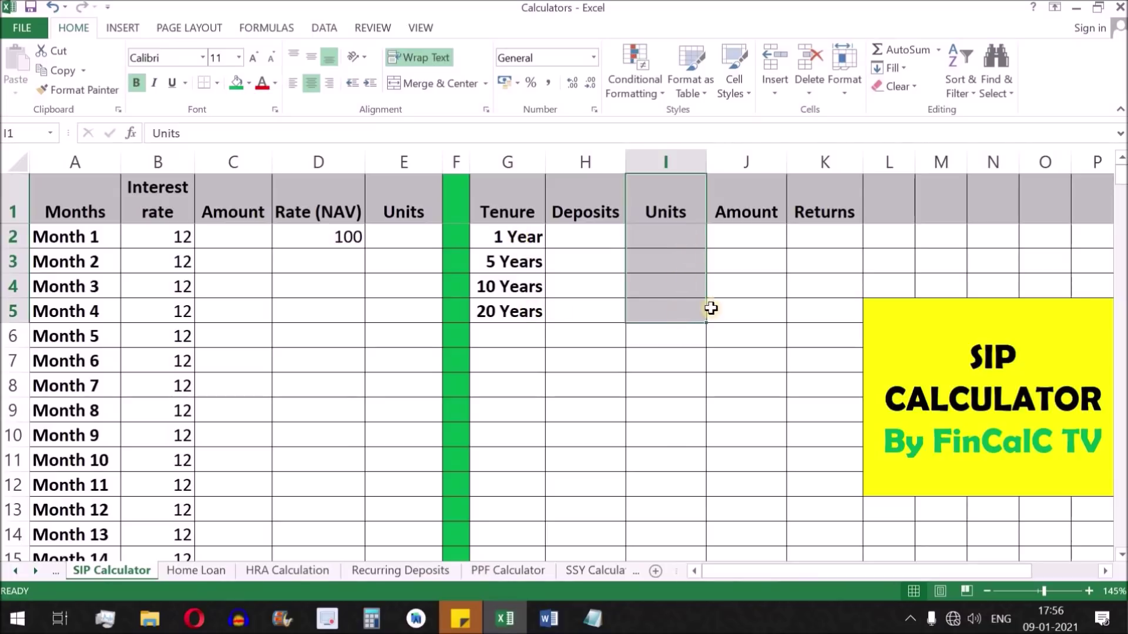
{"action": "left_click_drag", "start_coordinate": [753, 239], "coordinate": [753, 310]}
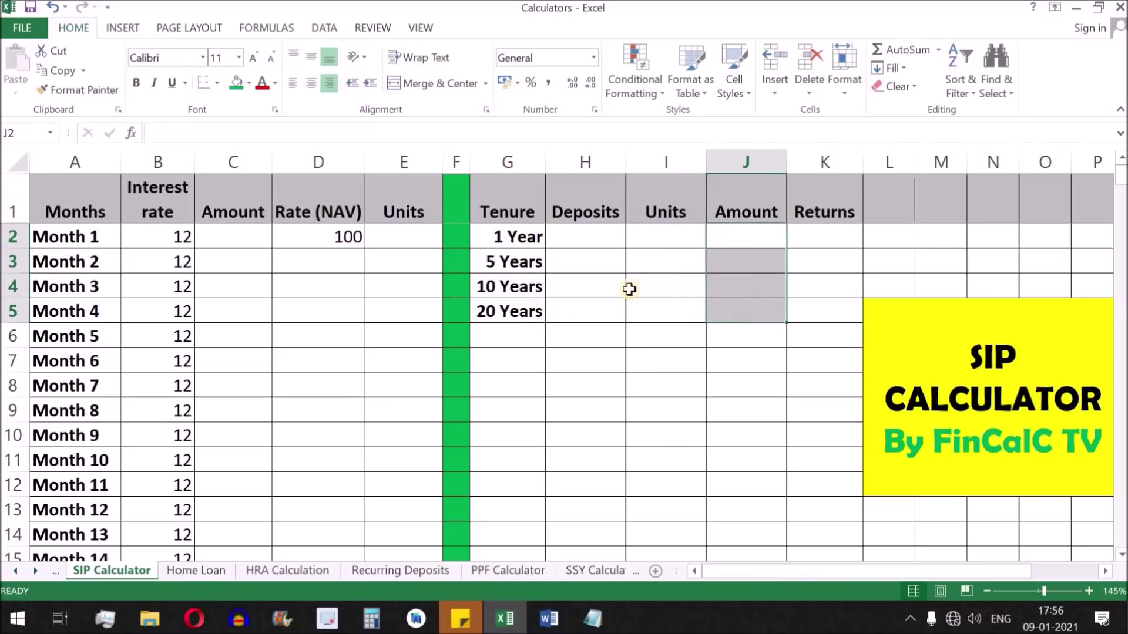
Highlight the summary's Amount, tenure and Returns cells and the 1 Year row cells.
{"action": "left_click", "coordinate": [604, 239]}
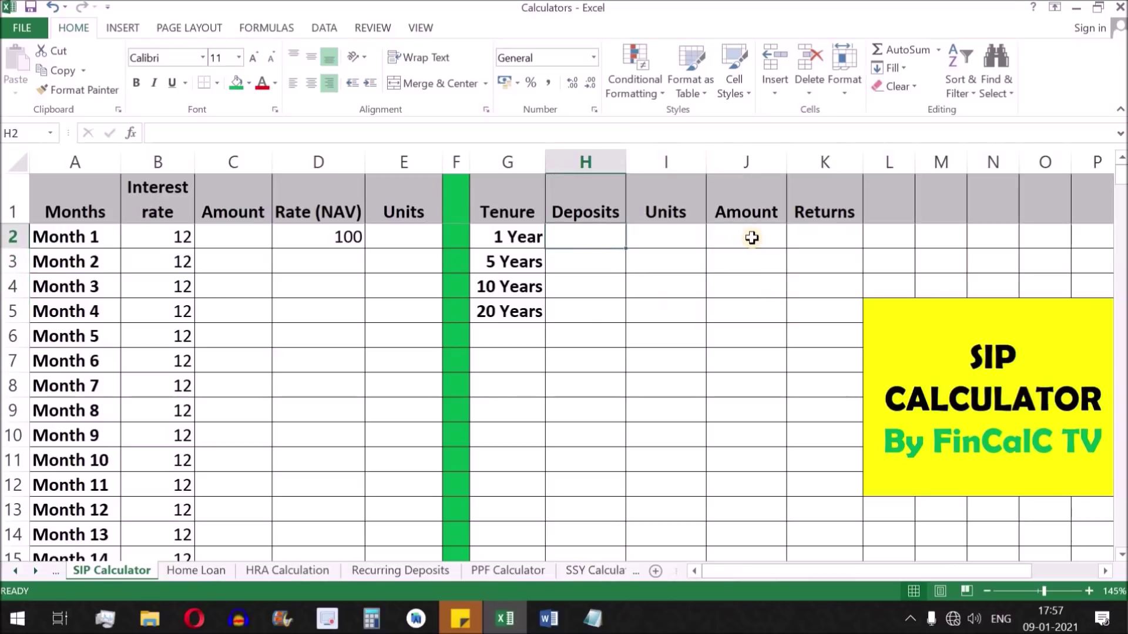
{"action": "left_click_drag", "start_coordinate": [752, 238], "coordinate": [754, 310]}
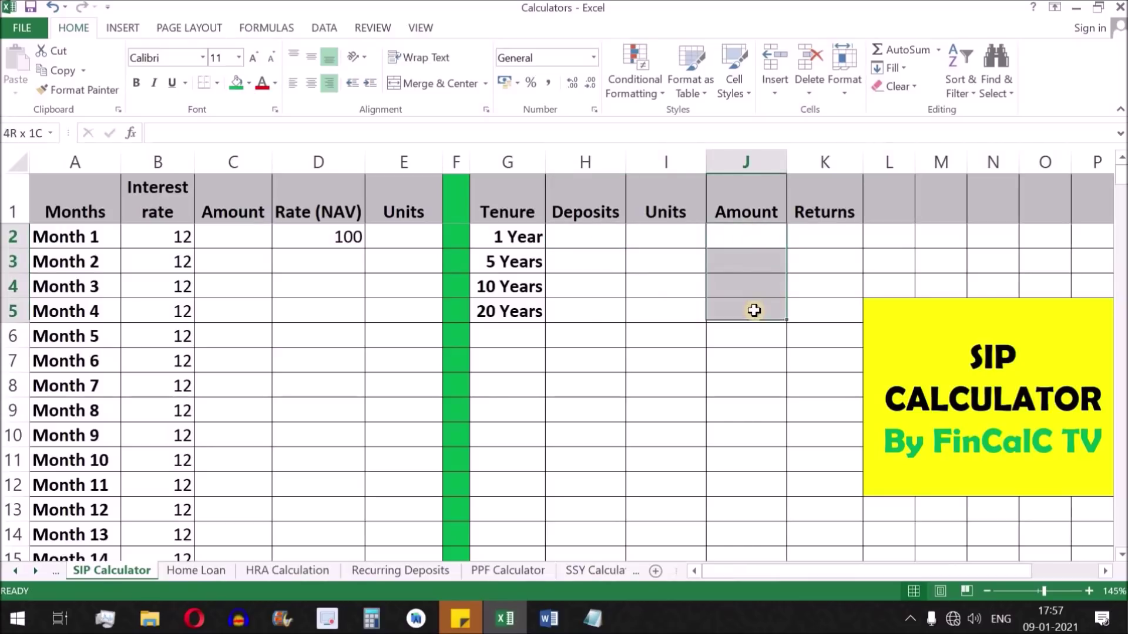
{"action": "left_click_drag", "start_coordinate": [505, 236], "coordinate": [521, 308]}
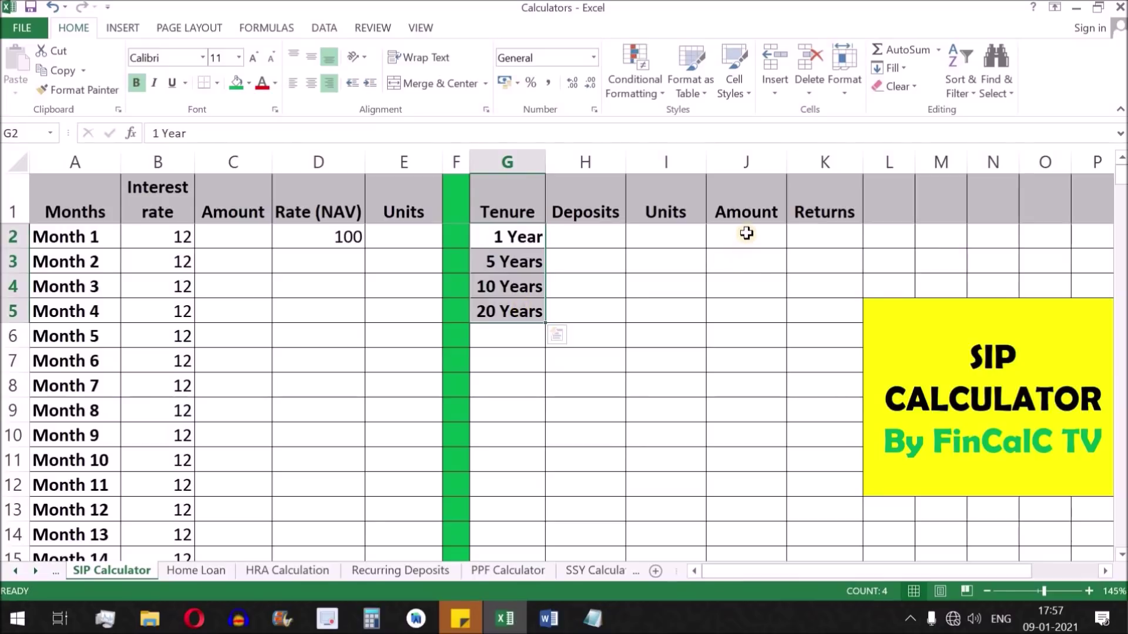
{"action": "left_click_drag", "start_coordinate": [745, 235], "coordinate": [748, 312]}
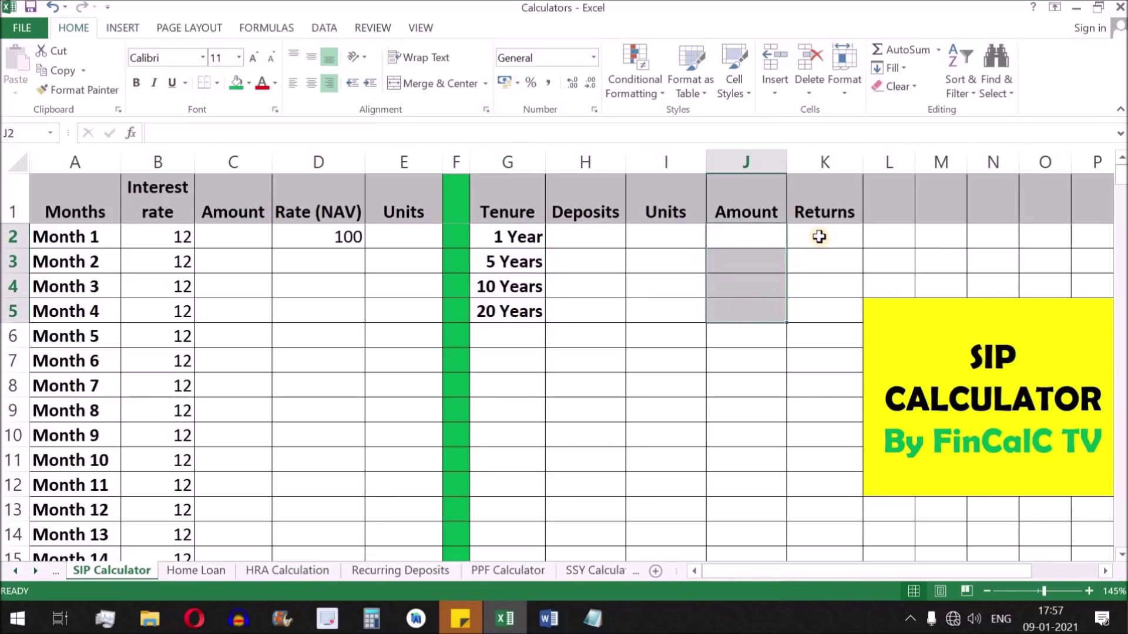
{"action": "left_click_drag", "start_coordinate": [819, 236], "coordinate": [818, 306]}
{"action": "left_click", "coordinate": [752, 238]}
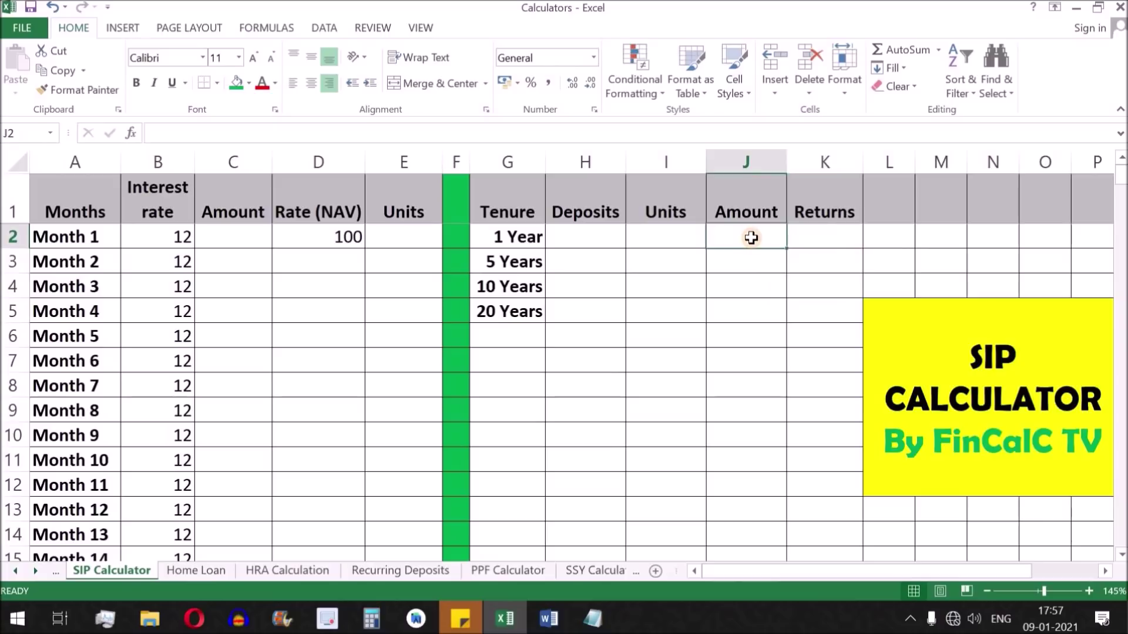
{"action": "left_click", "coordinate": [588, 235]}
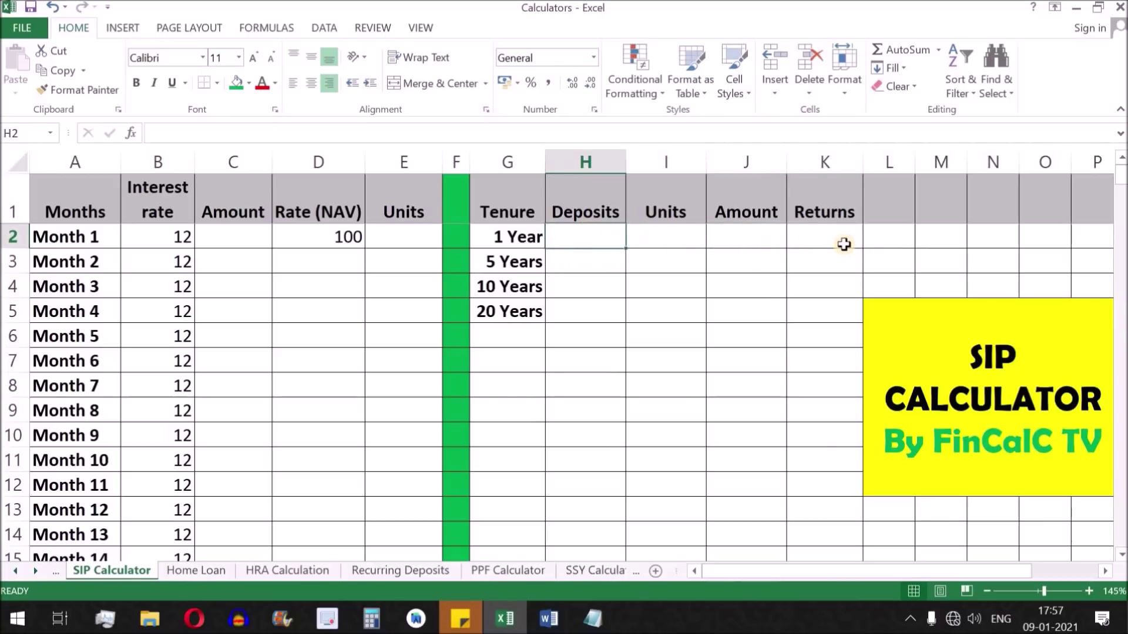
{"action": "left_click", "coordinate": [814, 240]}
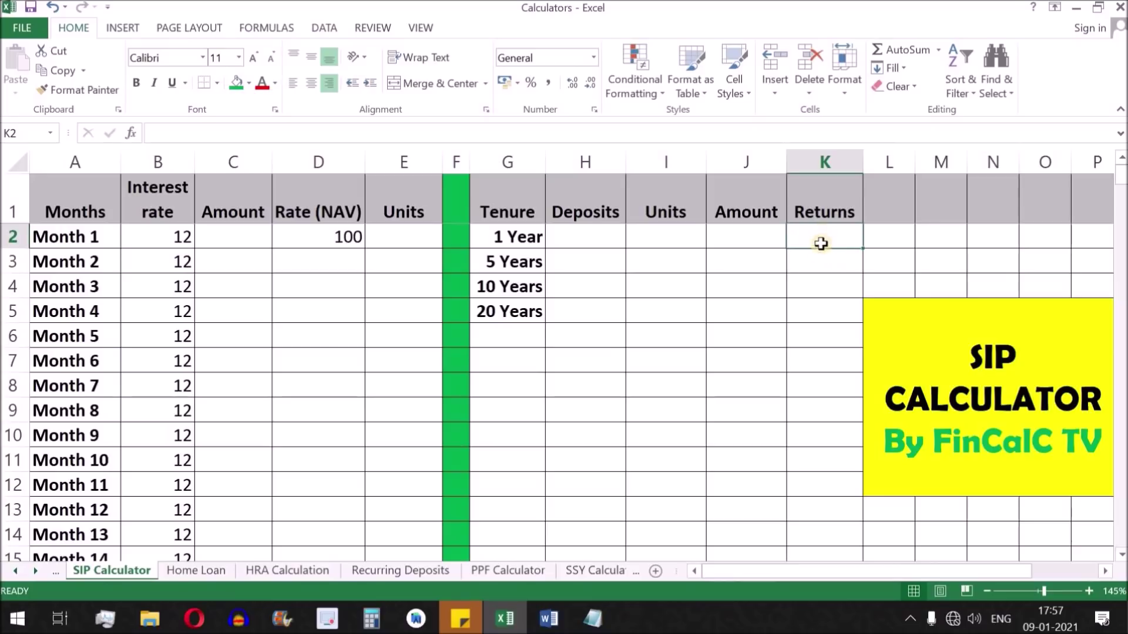
Rename the K1 heading from Returns to Profit.
{"action": "left_click", "coordinate": [821, 207]}
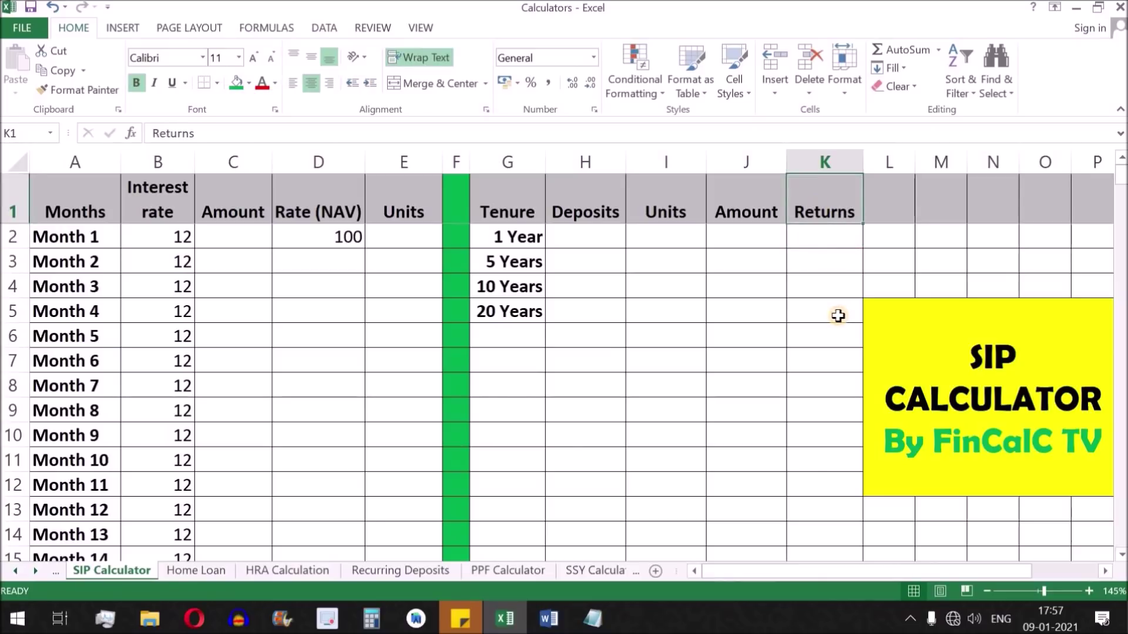
{"action": "type", "text": "Profit"}
{"action": "key", "text": "ctrl+Return"}
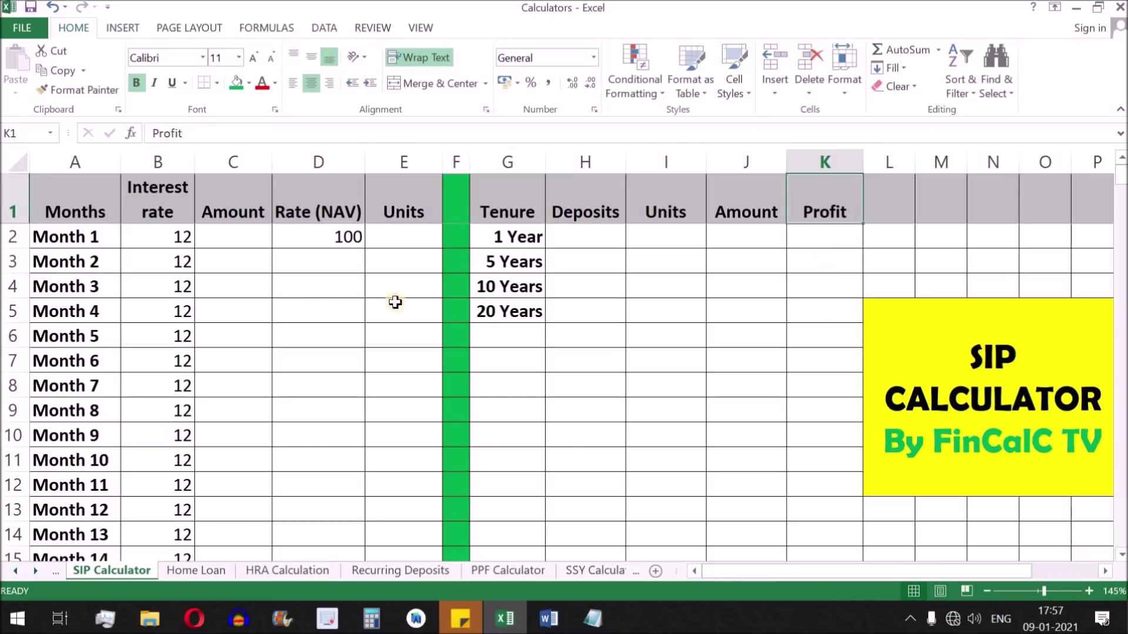
{"action": "left_click", "coordinate": [245, 239]}
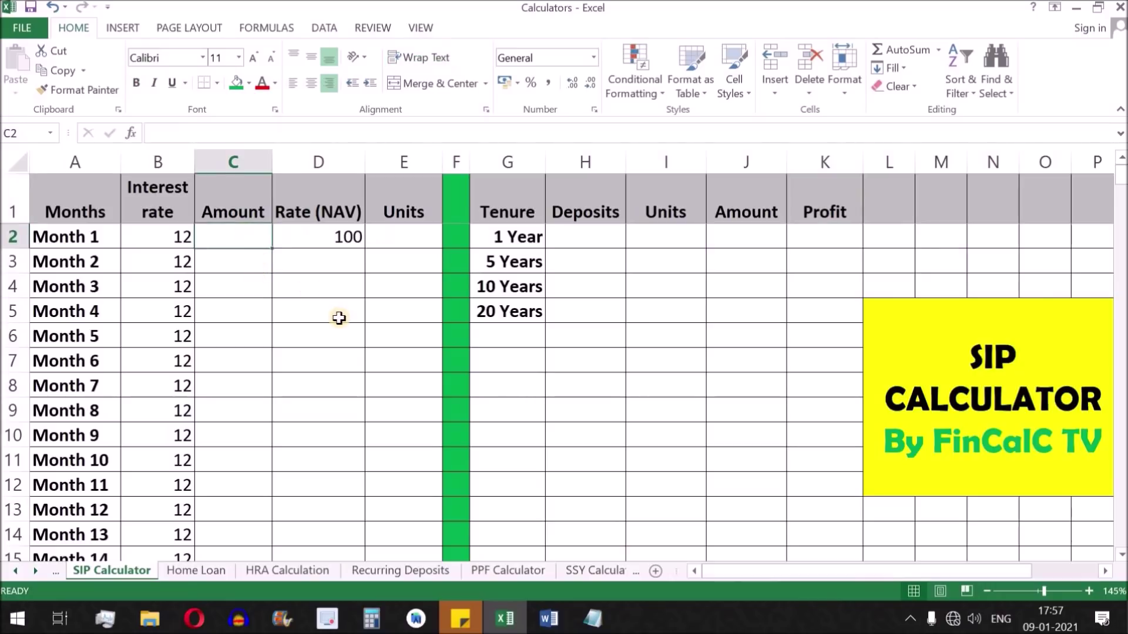
Enter 10000 as Month 1's Amount in C2 and fill it down to Month 12.
{"action": "type", "text": "10000"}
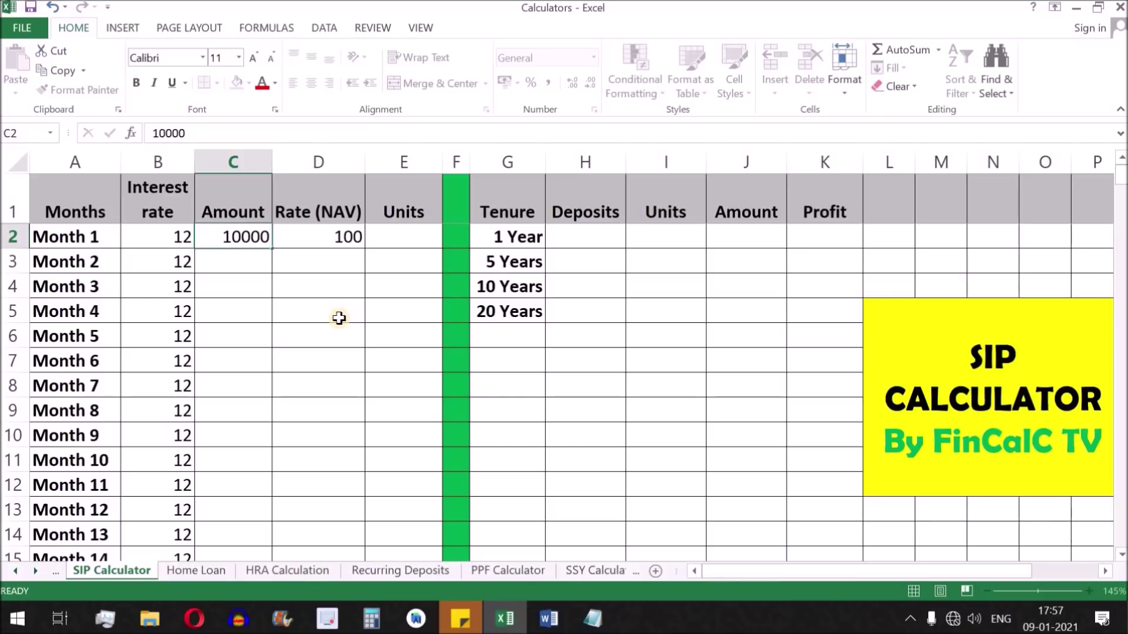
{"action": "key", "text": "Return"}
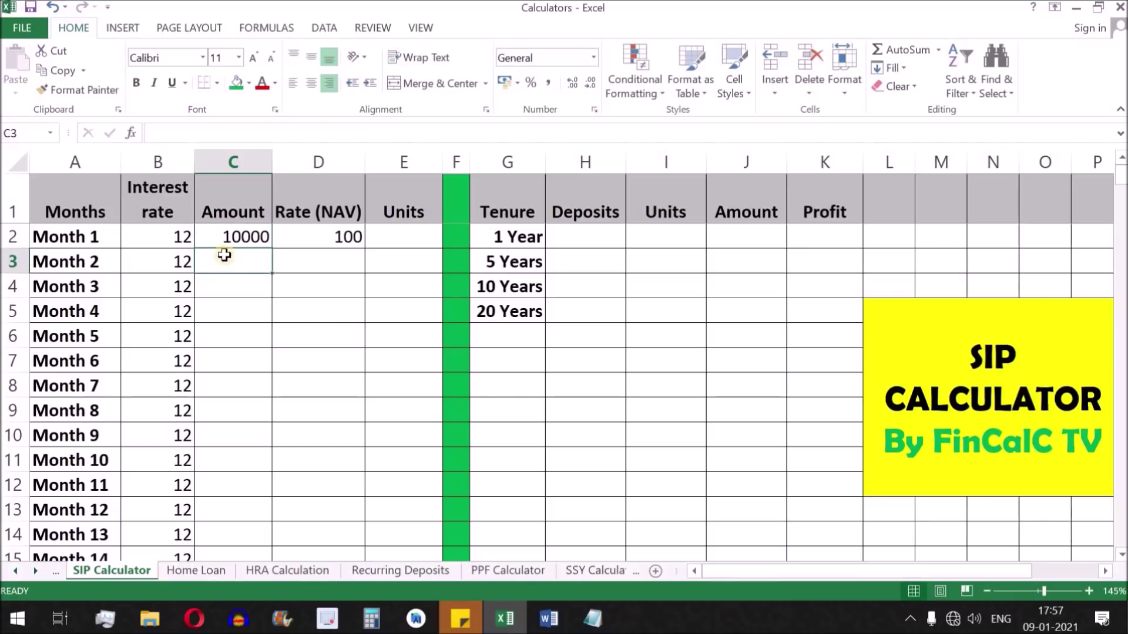
{"action": "left_click", "coordinate": [246, 238]}
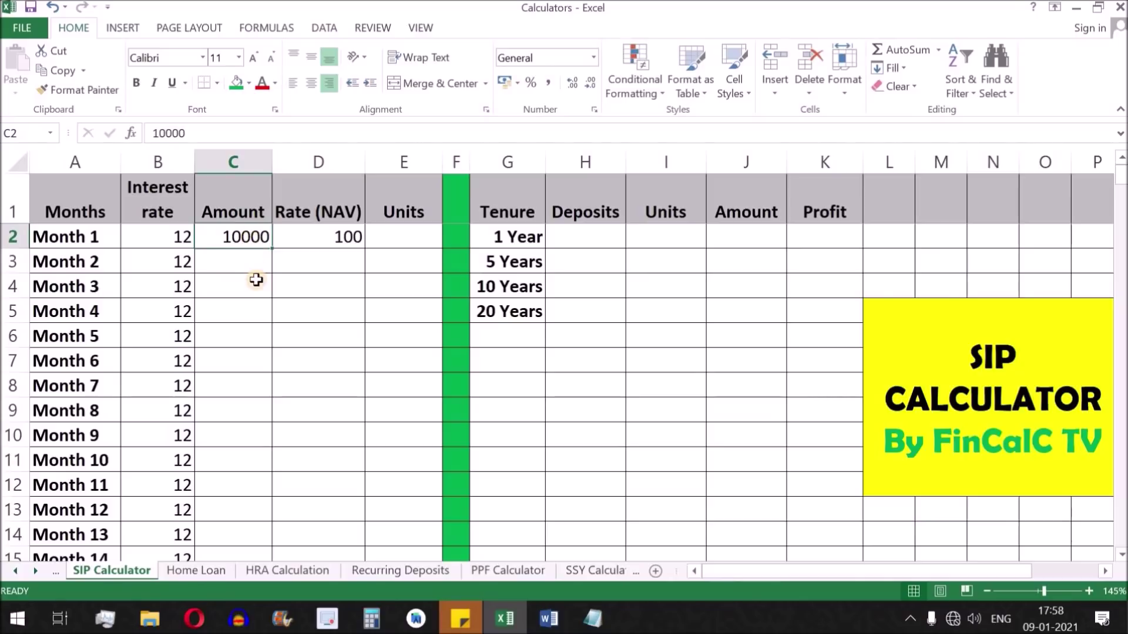
{"action": "left_click", "coordinate": [504, 242]}
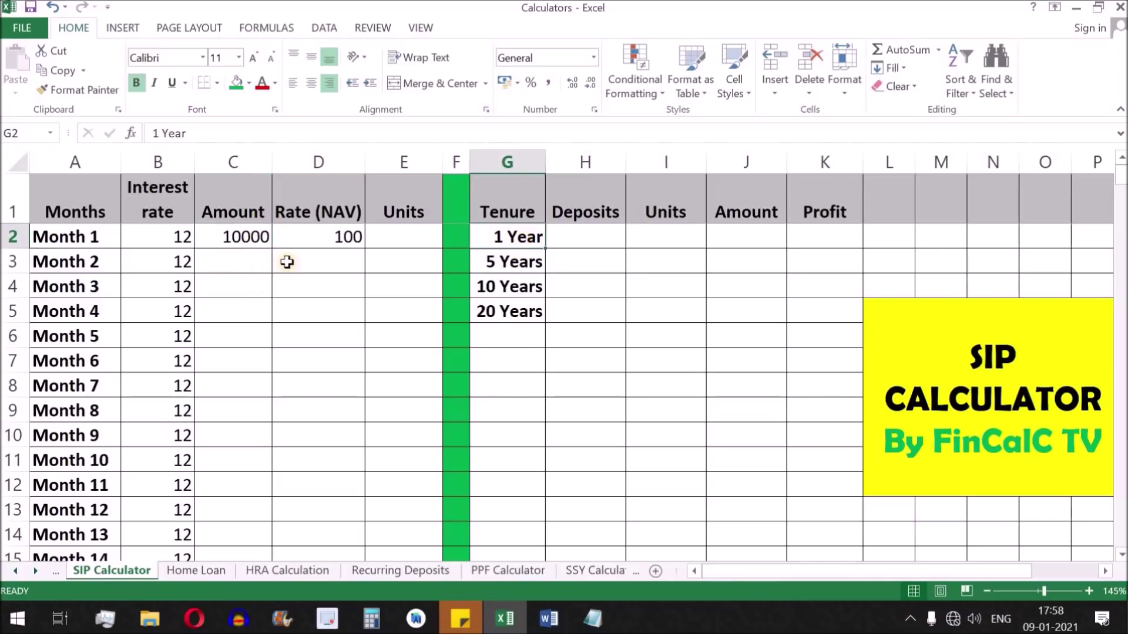
{"action": "left_click", "coordinate": [244, 236]}
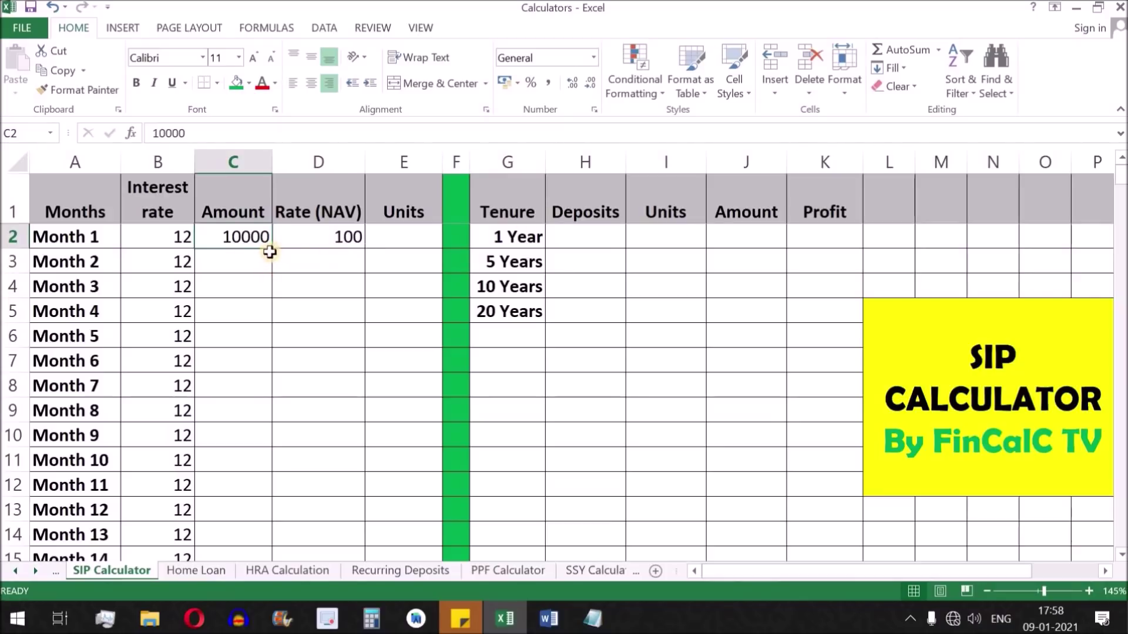
{"action": "left_click_drag", "start_coordinate": [271, 249], "coordinate": [268, 512]}
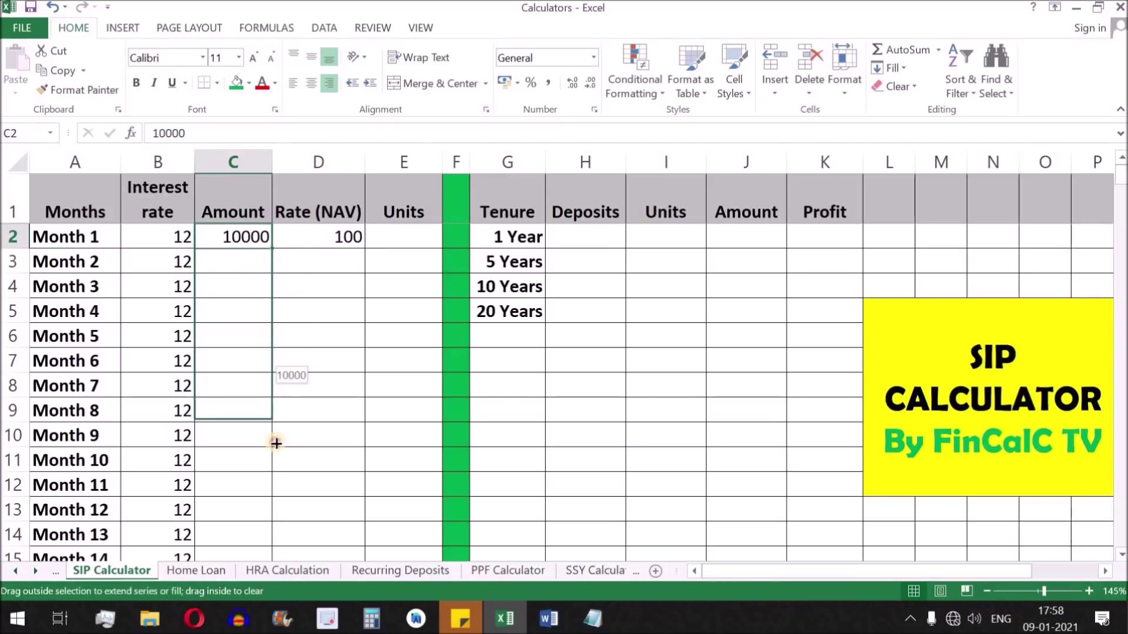
{"action": "left_click_drag", "start_coordinate": [268, 512], "coordinate": [266, 520]}
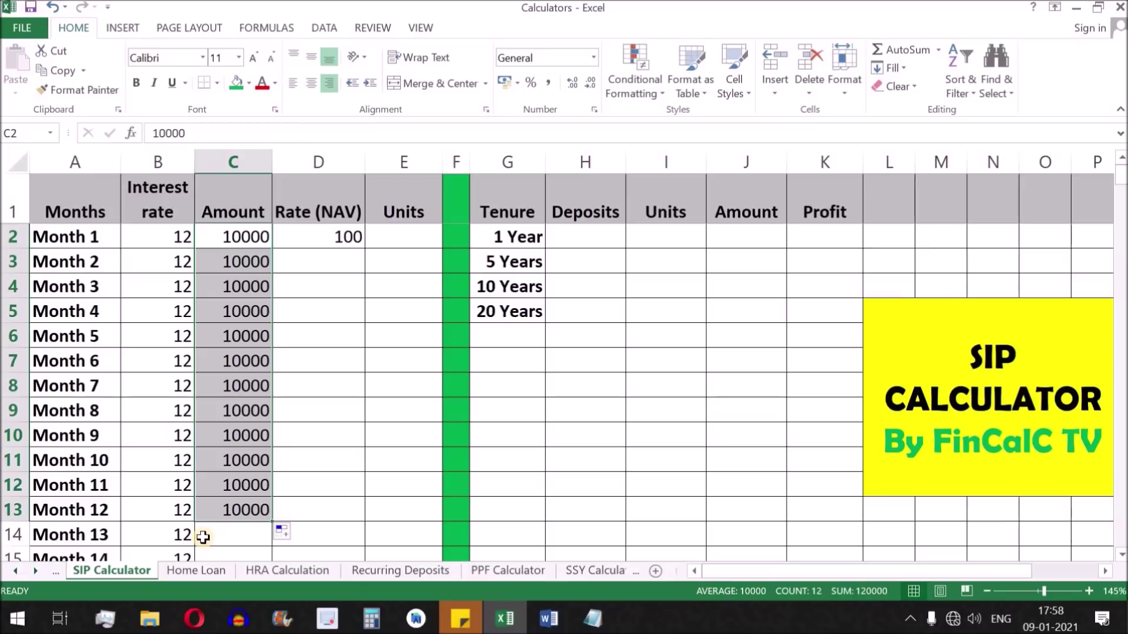
{"action": "left_click", "coordinate": [316, 242]}
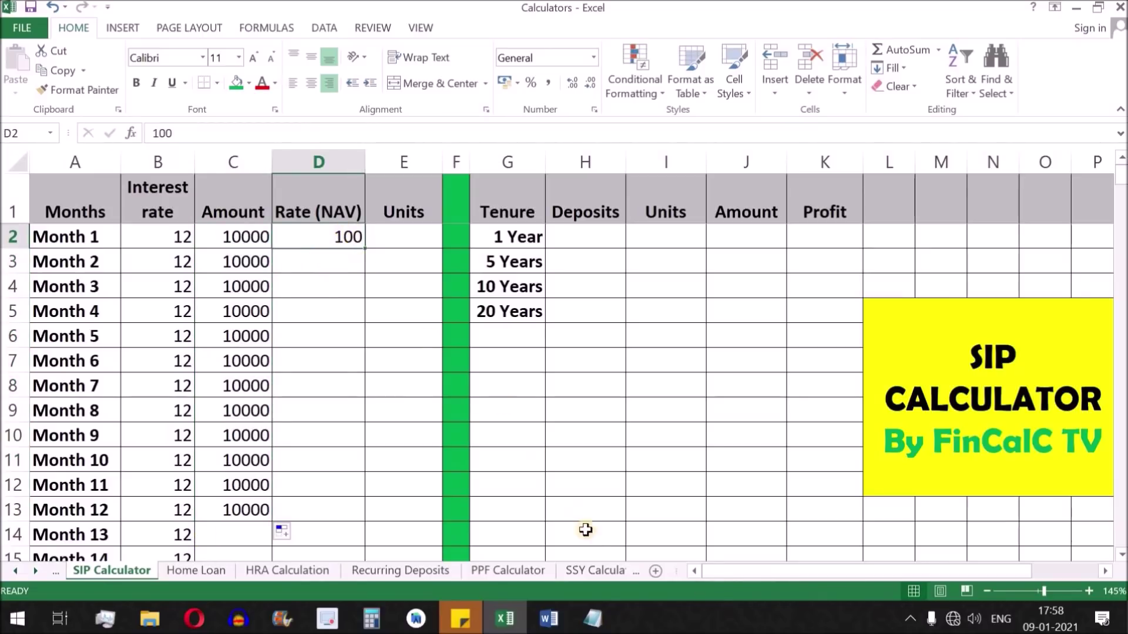
{"action": "left_click", "coordinate": [593, 618]}
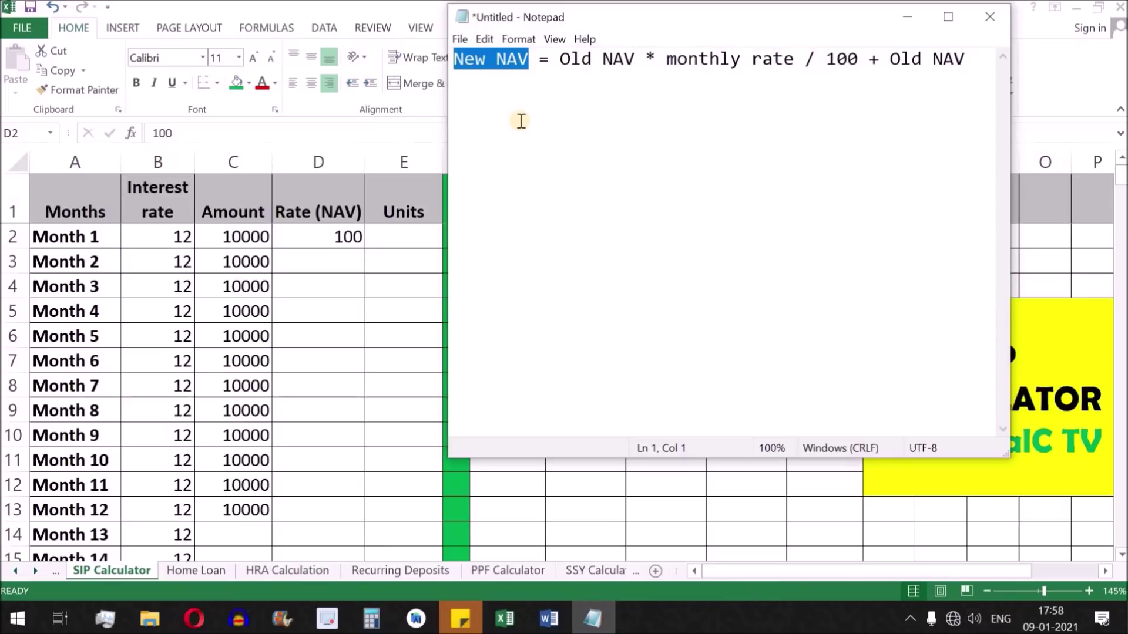
{"action": "left_click_drag", "start_coordinate": [529, 59], "coordinate": [453, 59]}
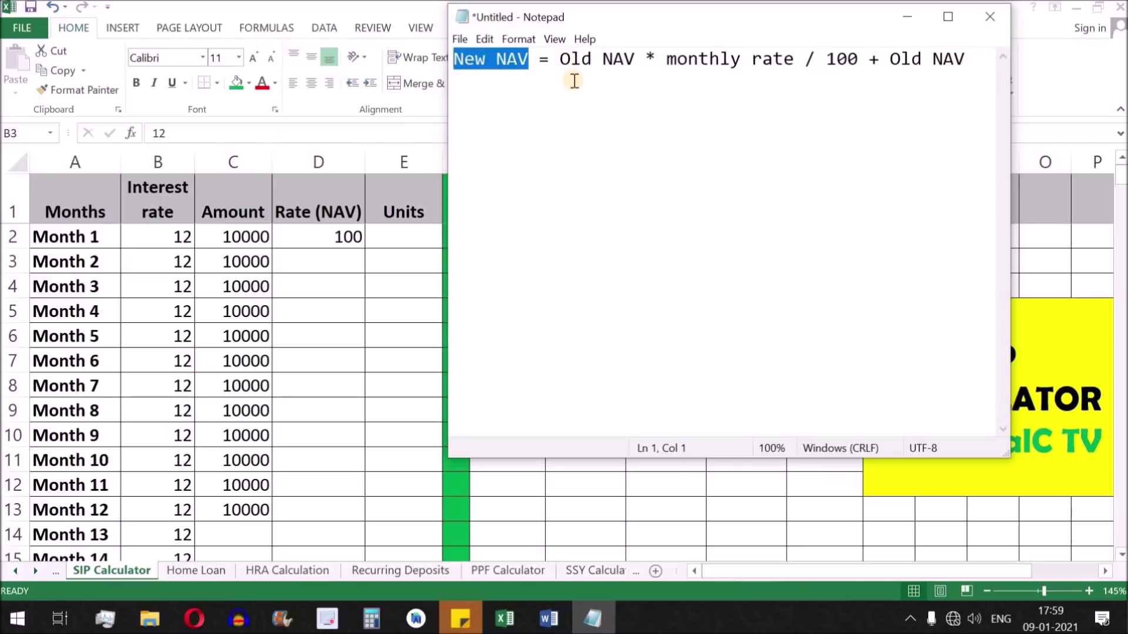
{"action": "left_click", "coordinate": [565, 59]}
{"action": "left_click_drag", "start_coordinate": [568, 59], "coordinate": [635, 60]}
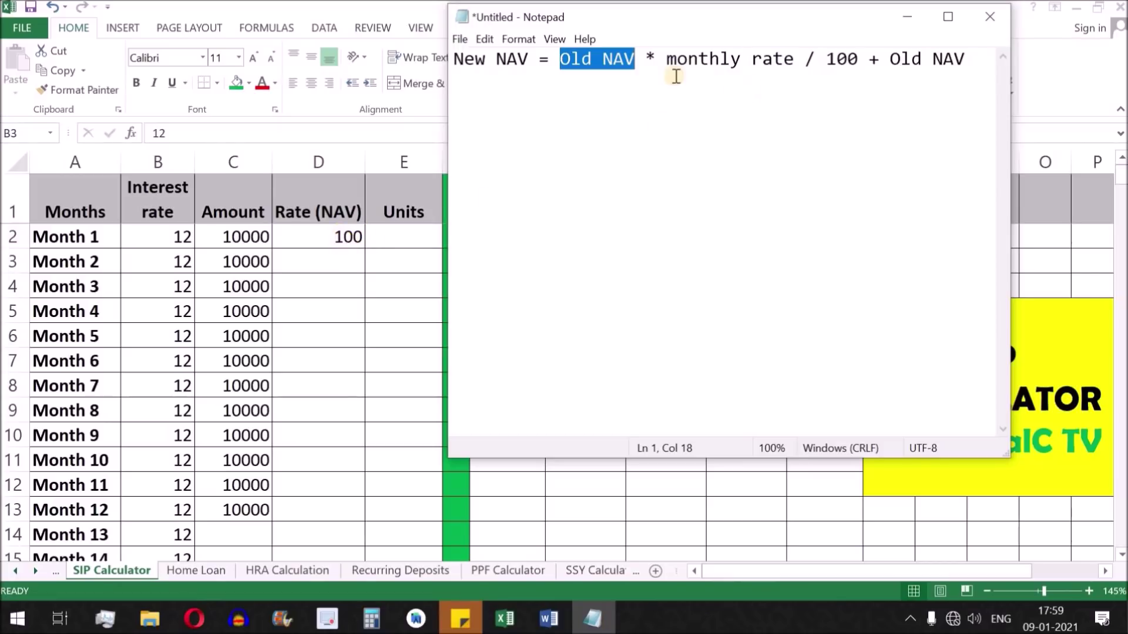
{"action": "left_click", "coordinate": [668, 60]}
{"action": "left_click_drag", "start_coordinate": [668, 60], "coordinate": [795, 61]}
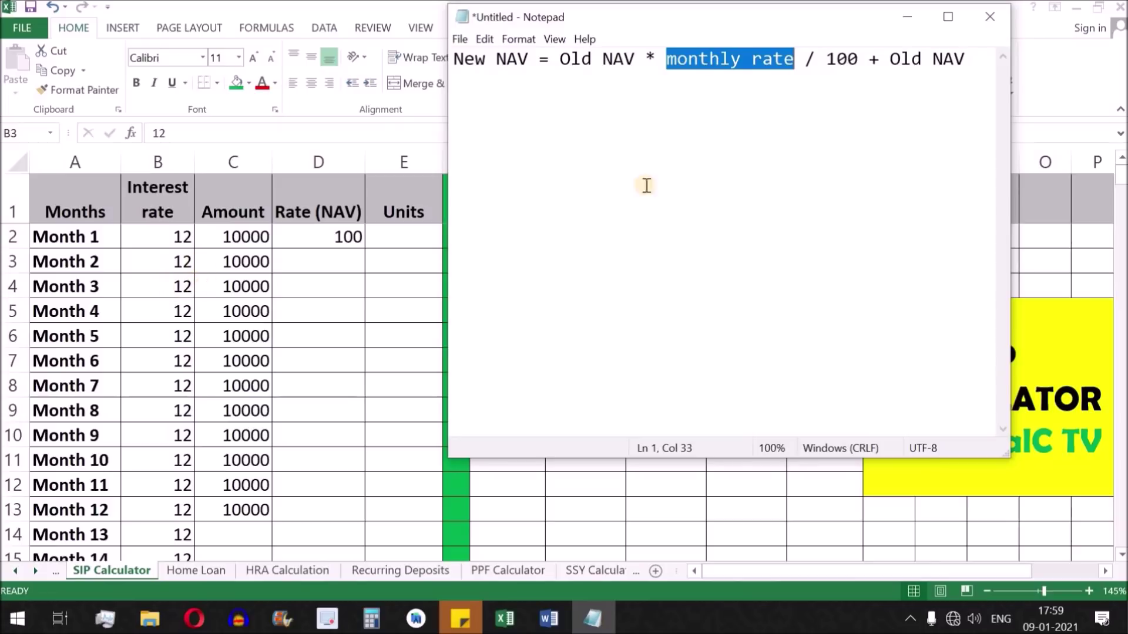
{"action": "left_click", "coordinate": [810, 73]}
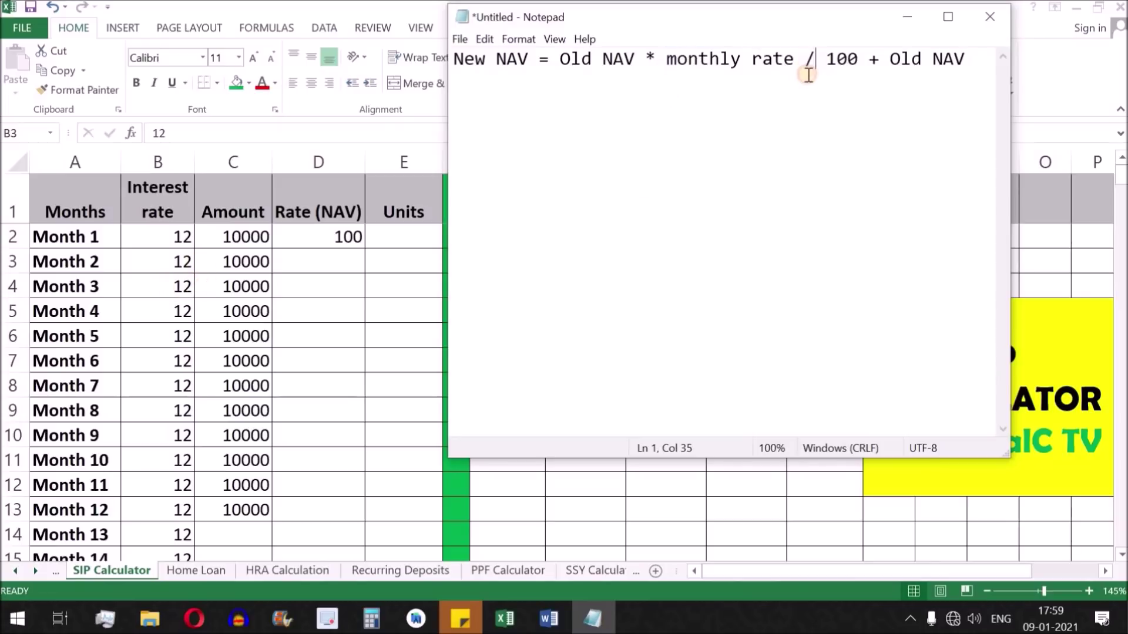
{"action": "left_click_drag", "start_coordinate": [859, 59], "coordinate": [809, 59]}
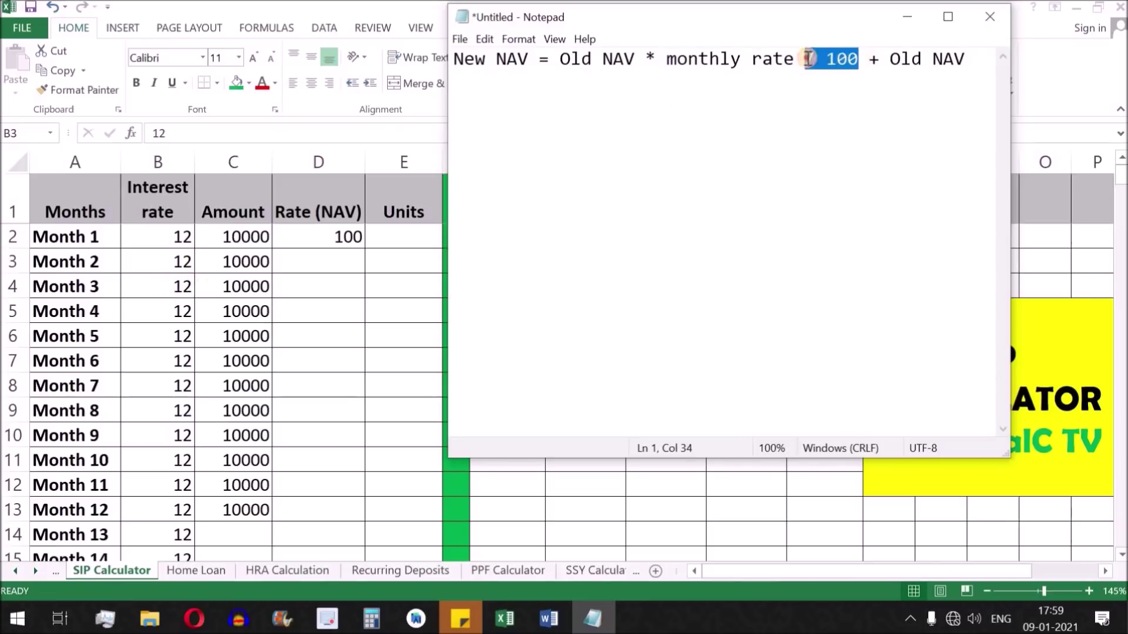
{"action": "left_click", "coordinate": [892, 59]}
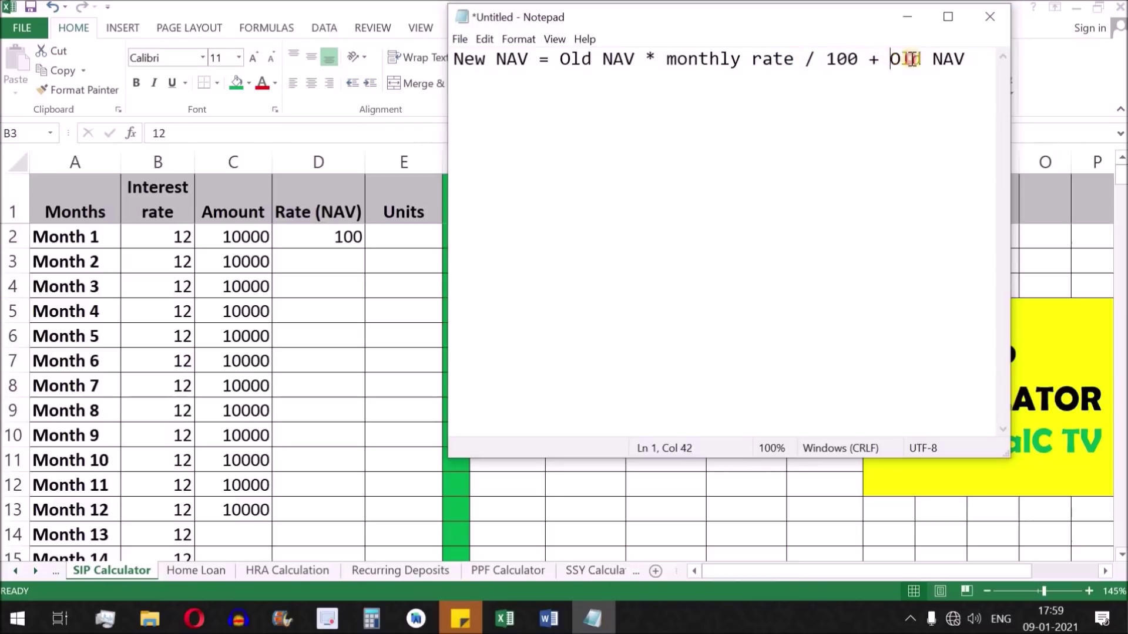
{"action": "left_click_drag", "start_coordinate": [910, 59], "coordinate": [966, 58]}
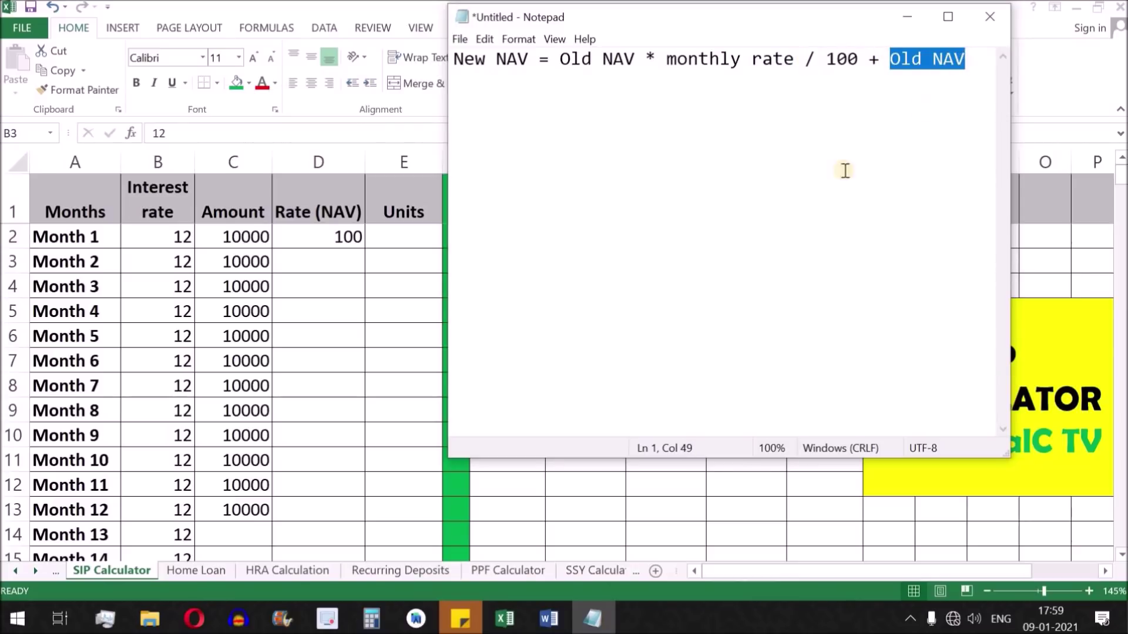
{"action": "left_click", "coordinate": [345, 265]}
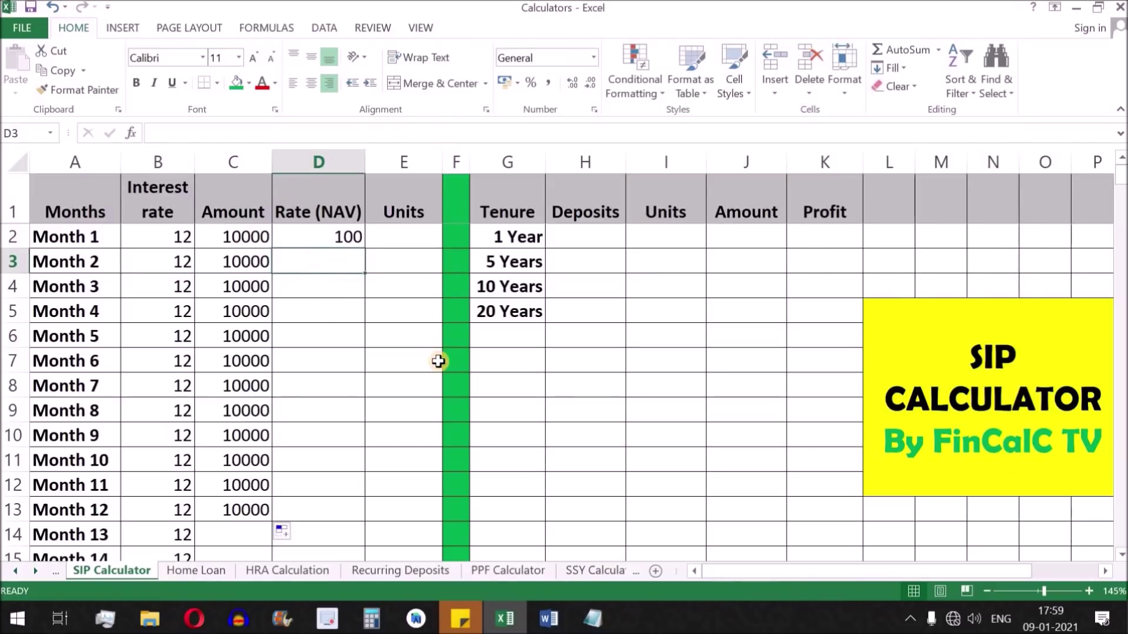
Enter =D2*B3/12/100+D2 in D3 and fill it down to Month 12, reaching 111.56683.
{"action": "type", "text": "="}
{"action": "left_click", "coordinate": [349, 237]}
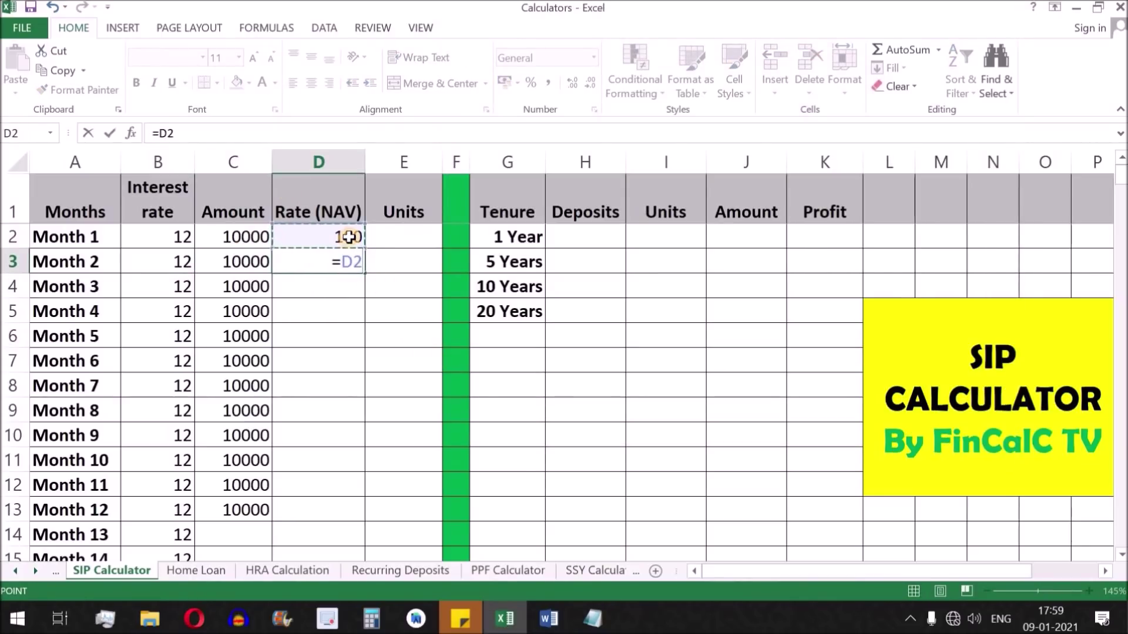
{"action": "type", "text": "*"}
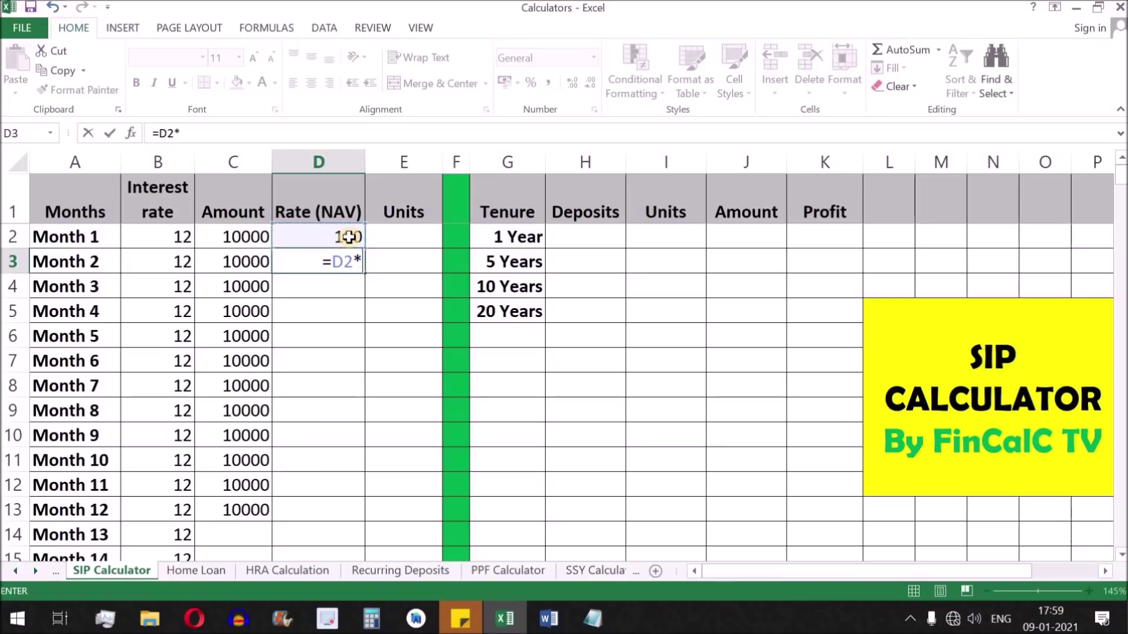
{"action": "left_click", "coordinate": [162, 263]}
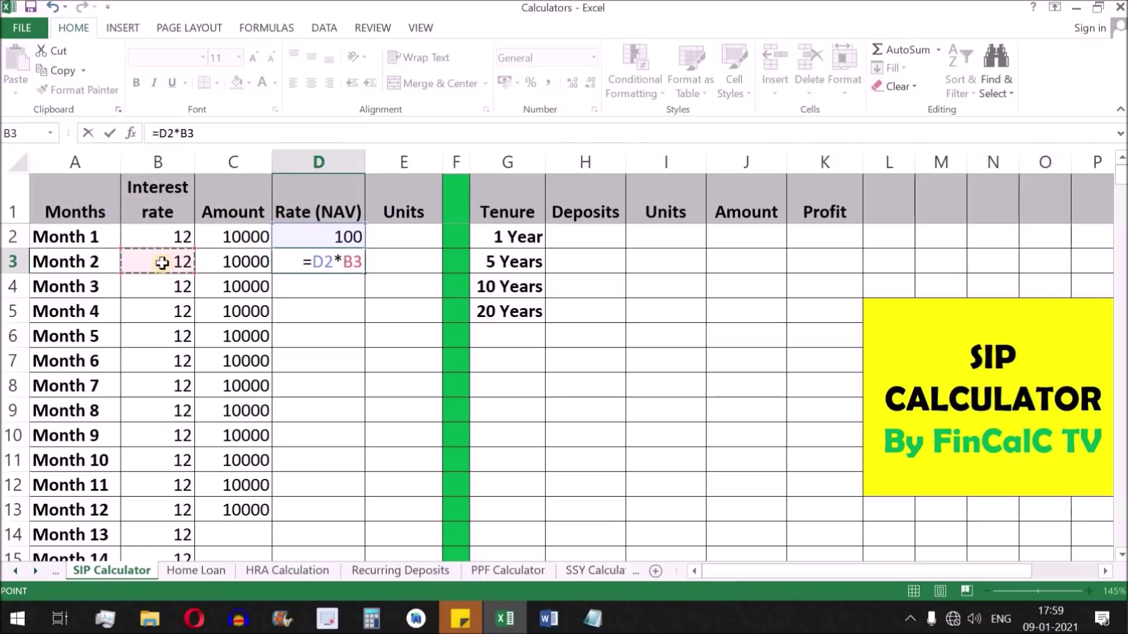
{"action": "type", "text": "/12"}
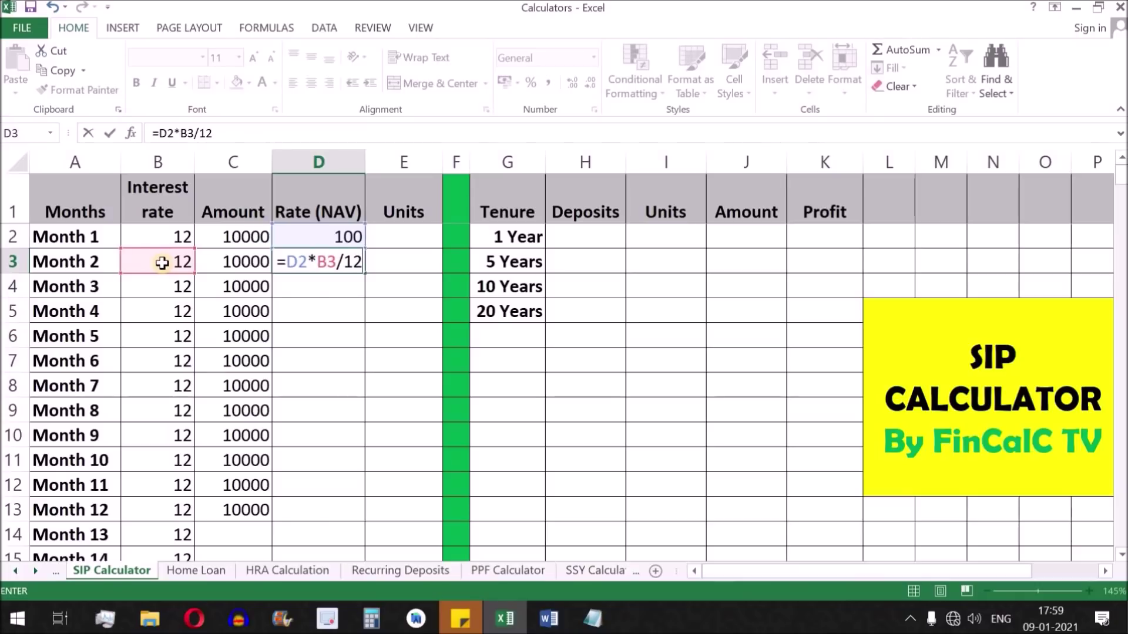
{"action": "type", "text": "/100"}
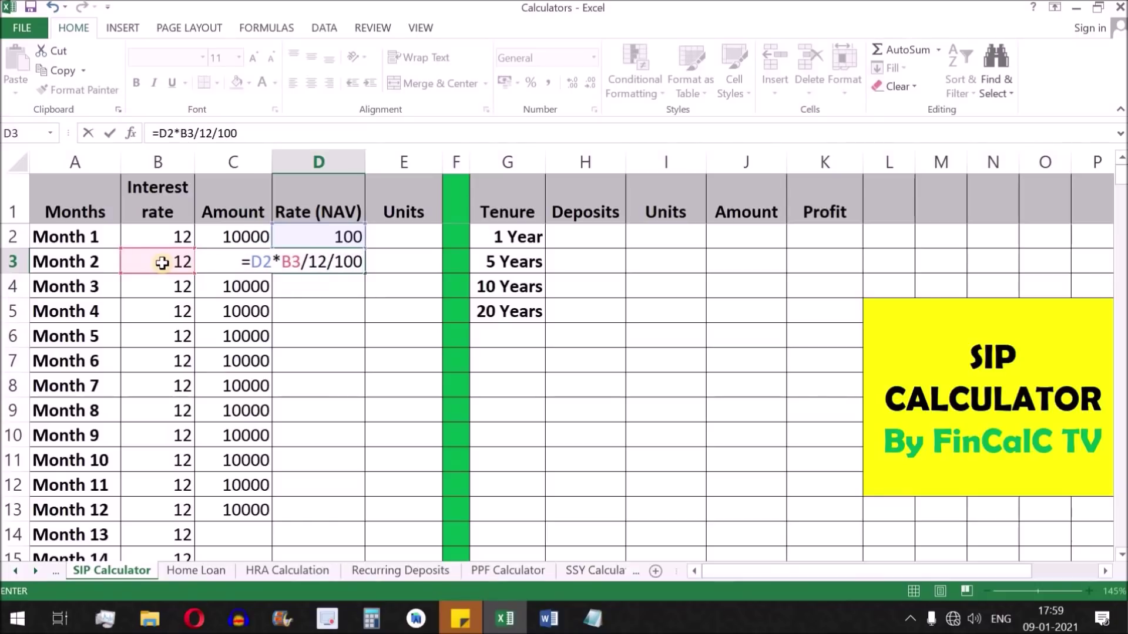
{"action": "type", "text": "+"}
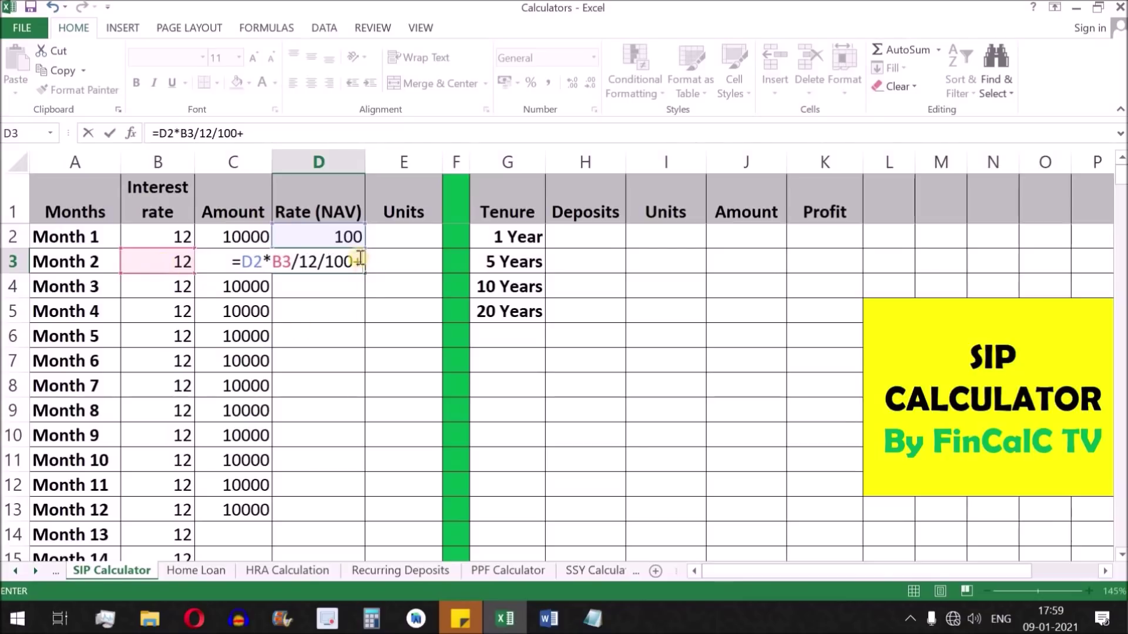
{"action": "left_click", "coordinate": [345, 235]}
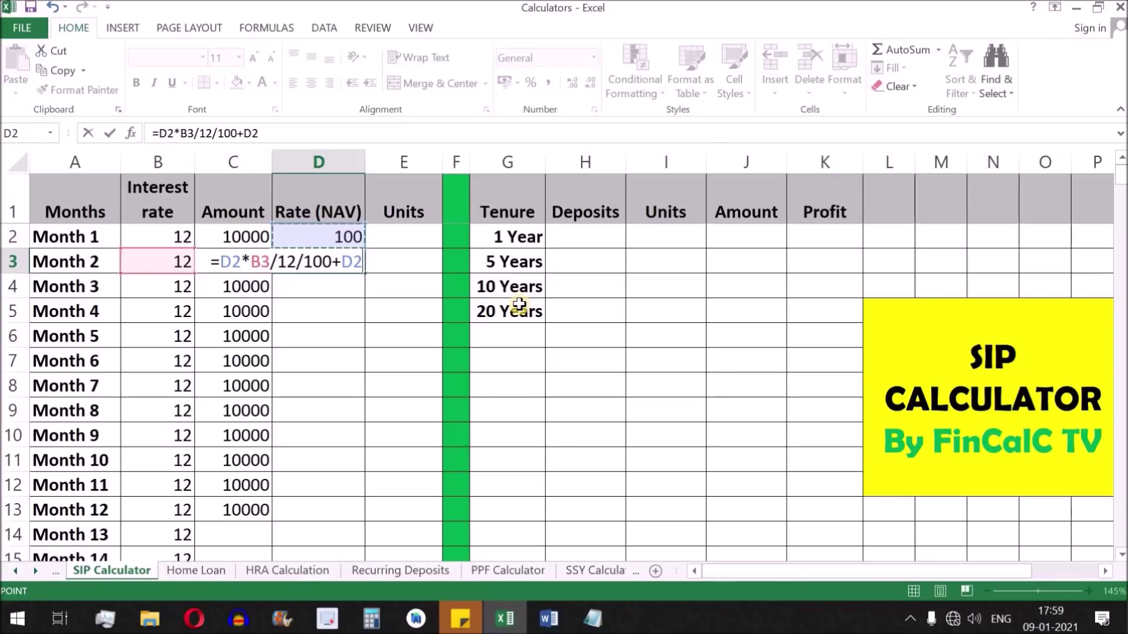
{"action": "key", "text": "Return"}
{"action": "left_click", "coordinate": [355, 262]}
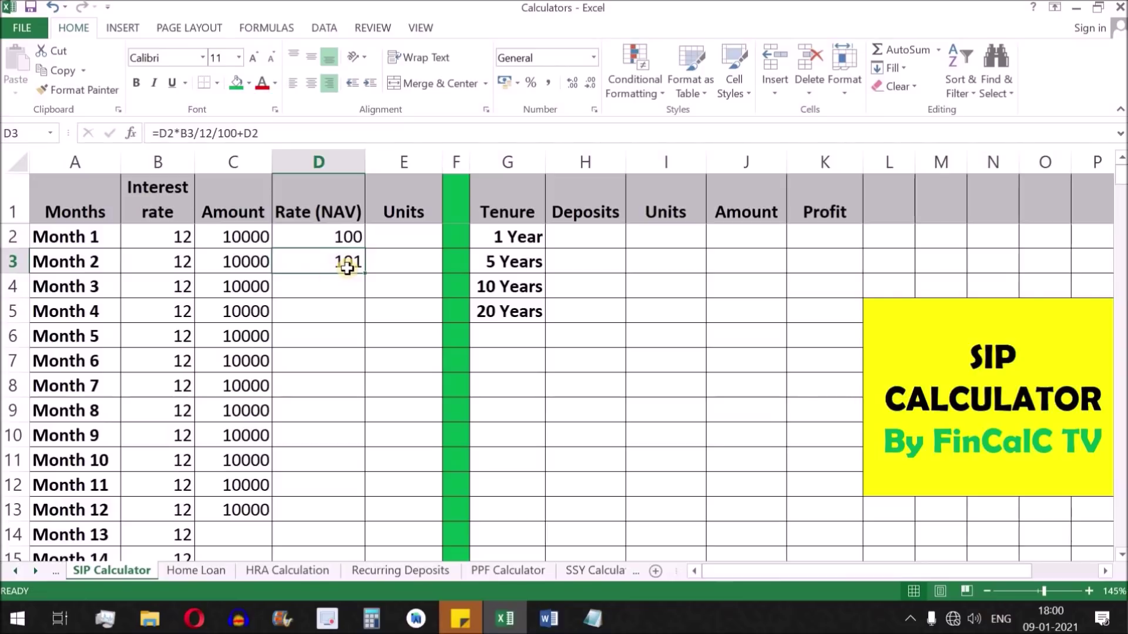
{"action": "left_click_drag", "start_coordinate": [364, 273], "coordinate": [356, 517]}
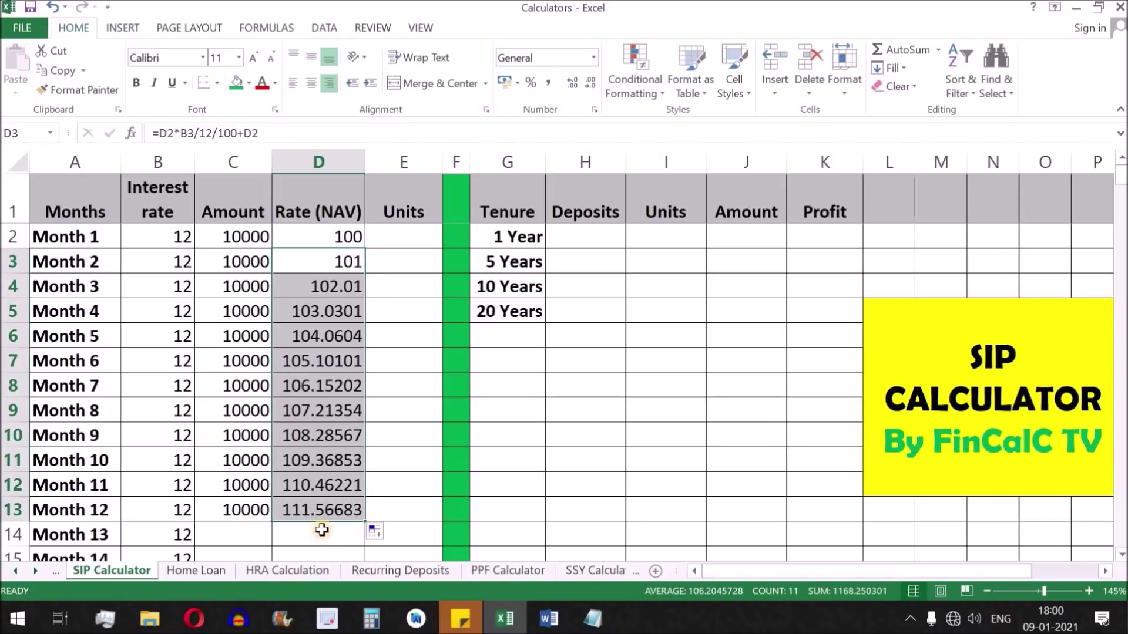
Review the twelve NAV values against the monthly interest rates.
{"action": "left_click", "coordinate": [330, 514]}
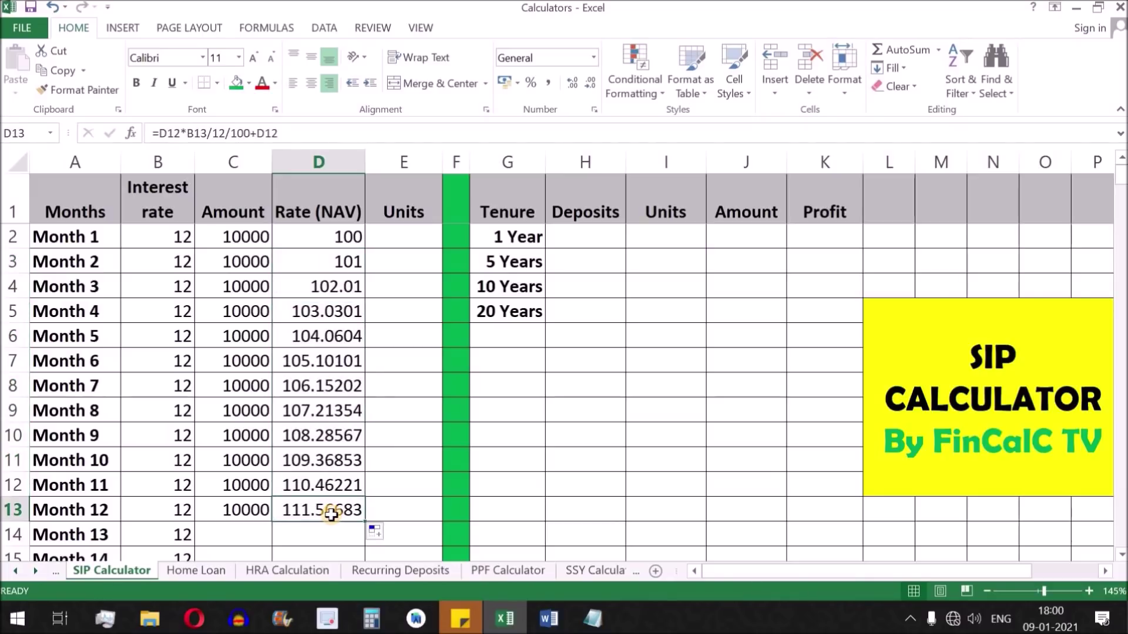
{"action": "left_click_drag", "start_coordinate": [338, 239], "coordinate": [329, 511]}
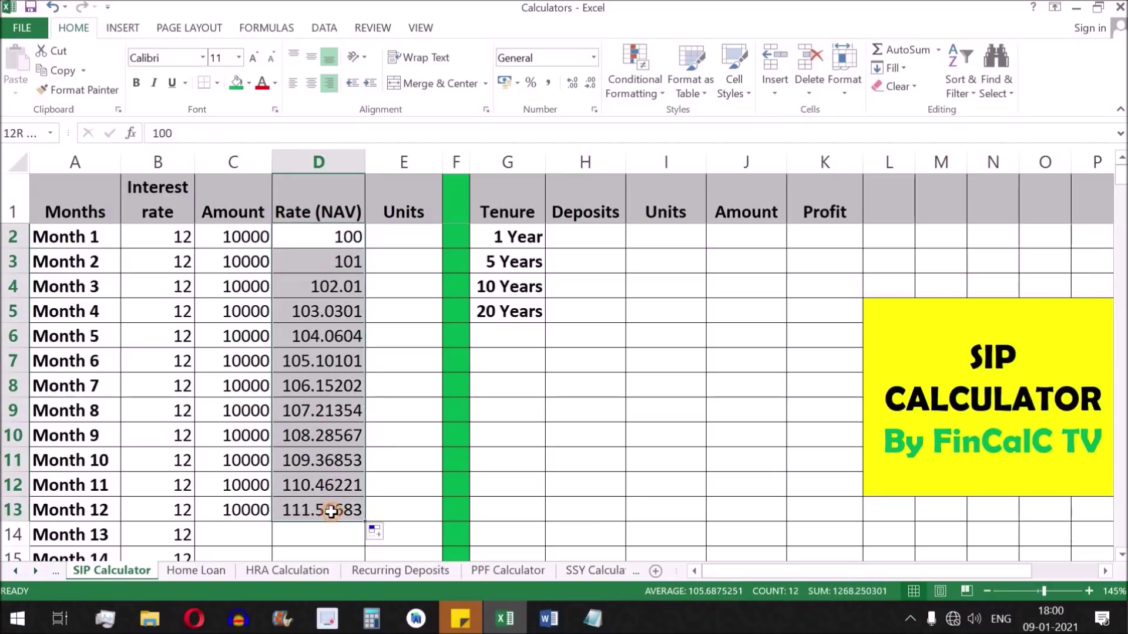
{"action": "left_click_drag", "start_coordinate": [175, 236], "coordinate": [182, 505]}
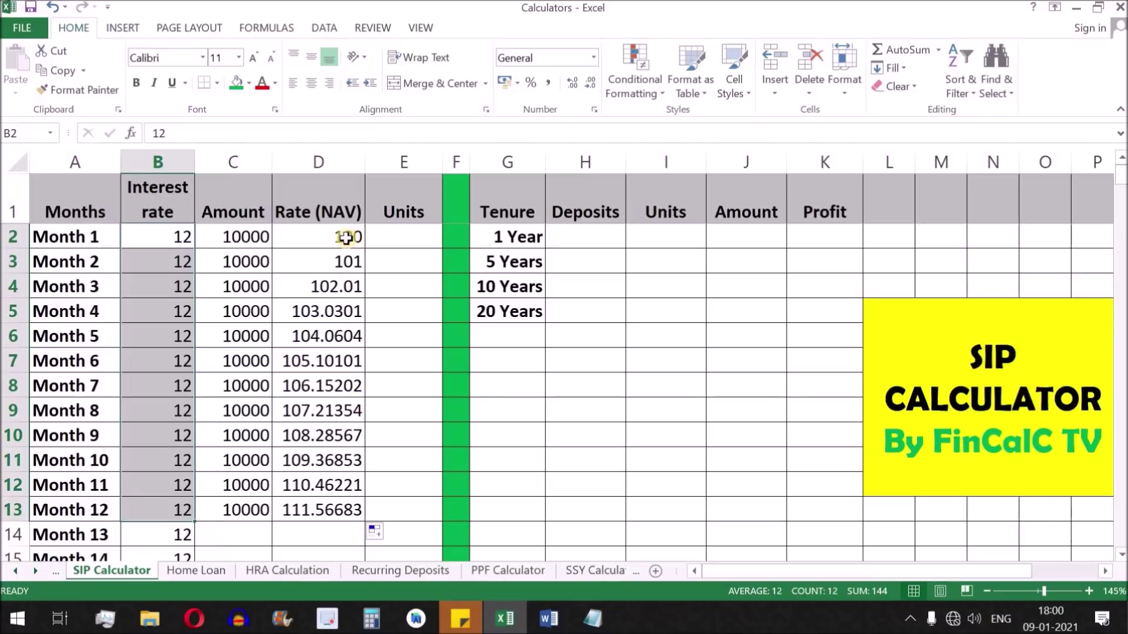
{"action": "left_click_drag", "start_coordinate": [340, 236], "coordinate": [332, 511]}
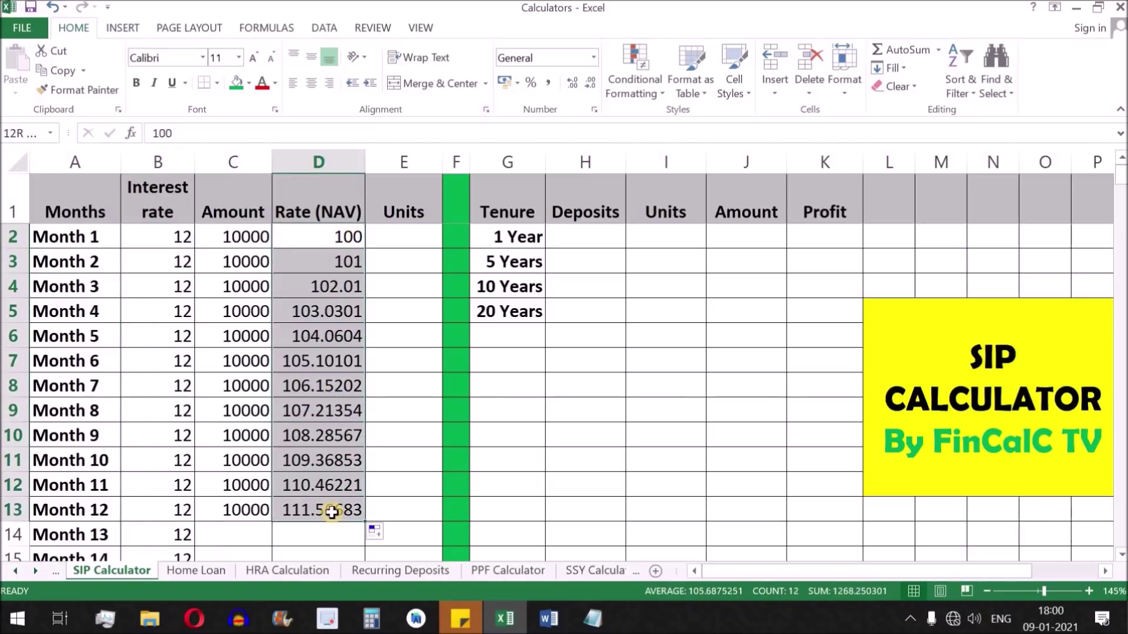
{"action": "left_click", "coordinate": [428, 237]}
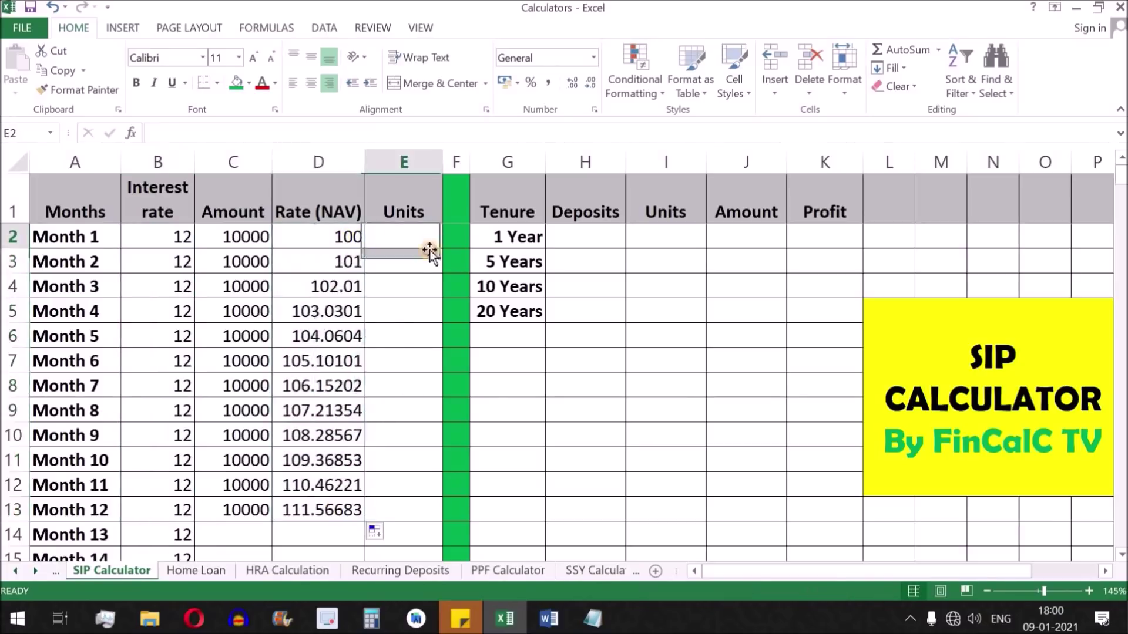
Enter =C2/D2 in E2 to get Month 1's units of 100.
{"action": "type", "text": "="}
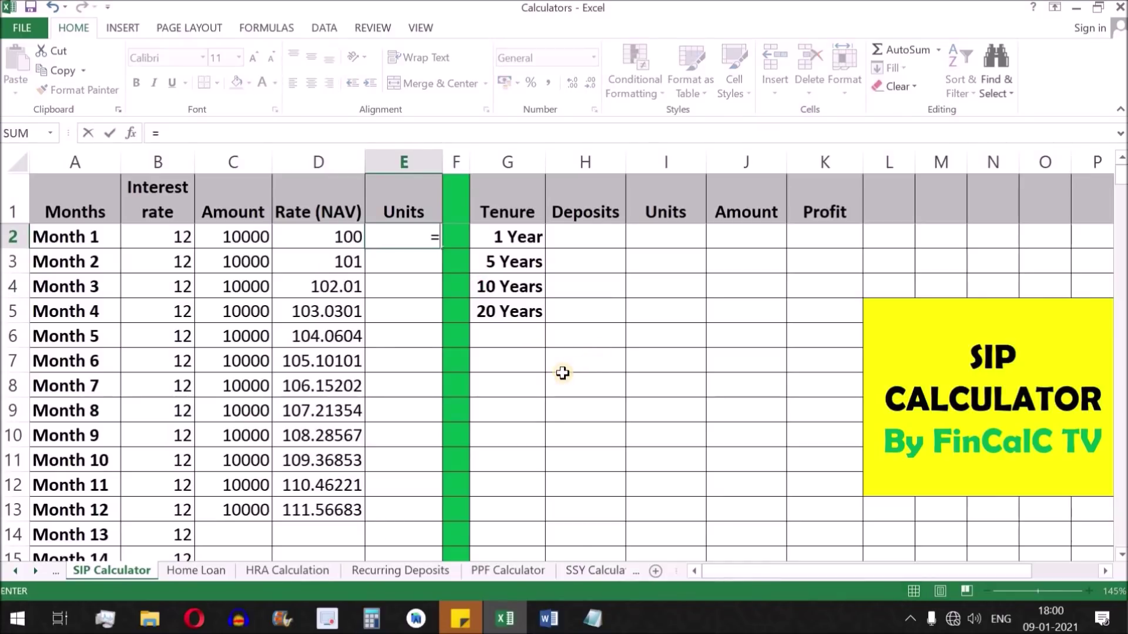
{"action": "left_click", "coordinate": [238, 240]}
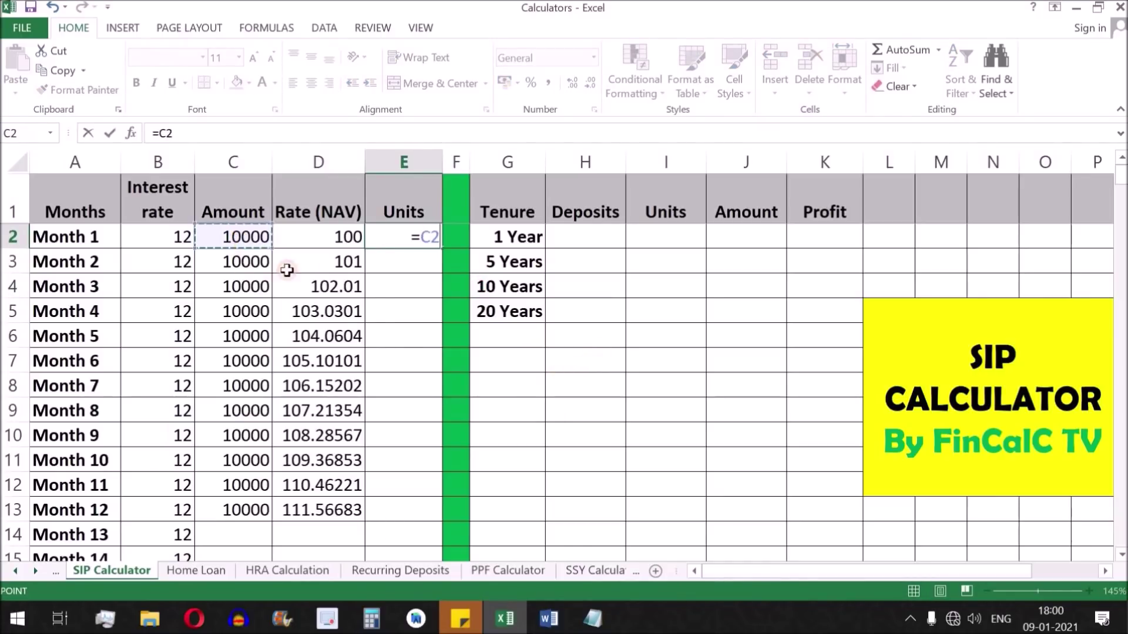
{"action": "type", "text": "/"}
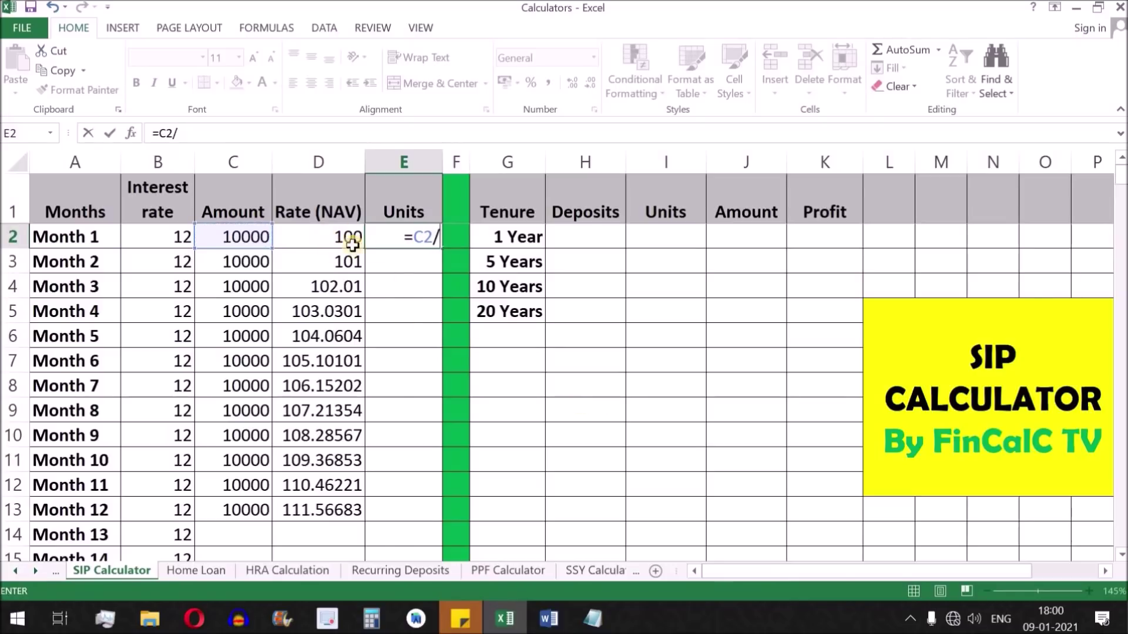
{"action": "left_click", "coordinate": [336, 238]}
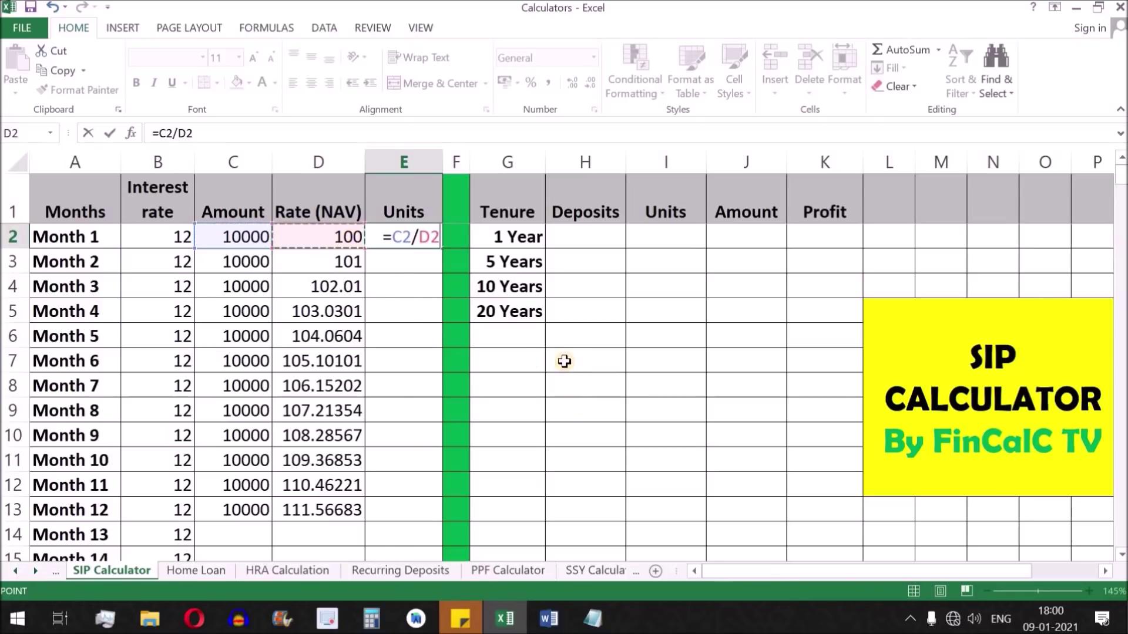
{"action": "key", "text": "Return"}
{"action": "left_click", "coordinate": [427, 235]}
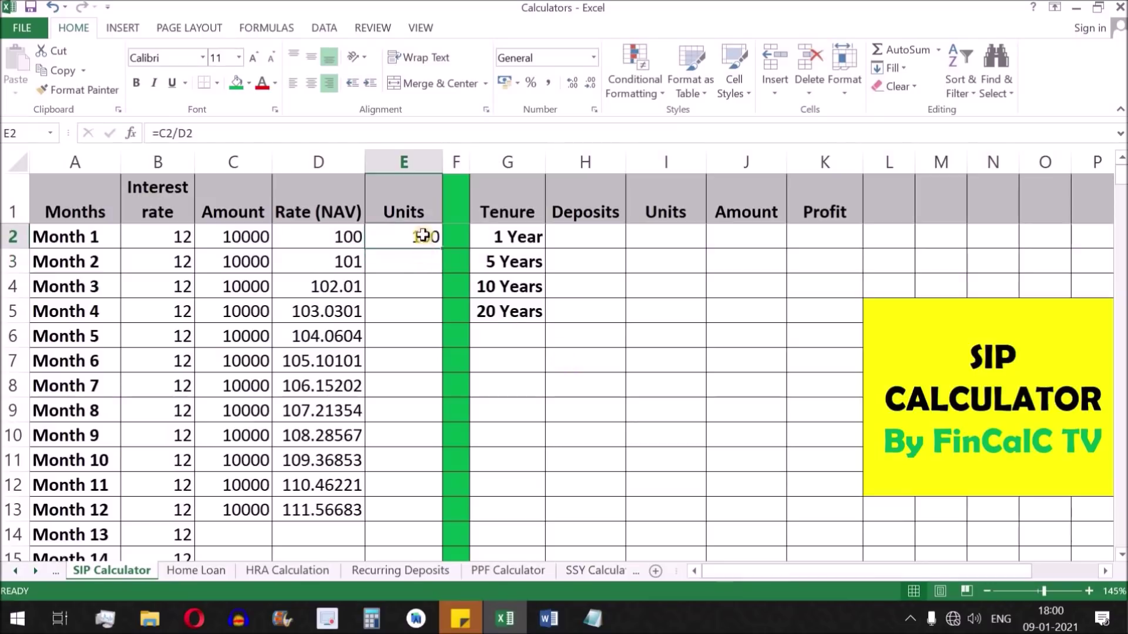
{"action": "left_click", "coordinate": [238, 241]}
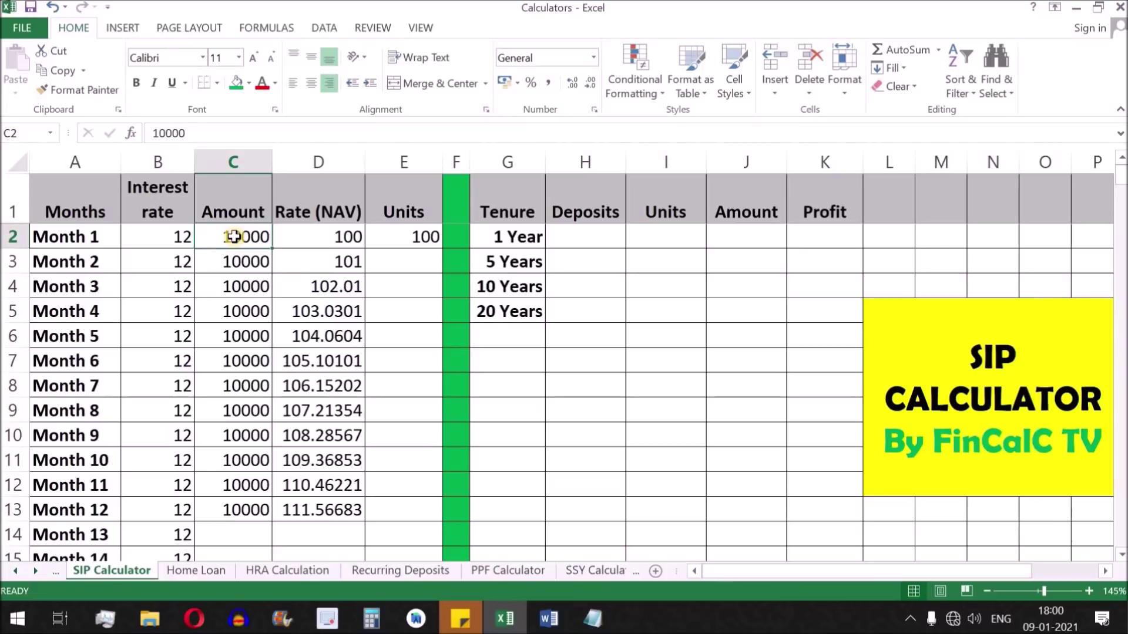
{"action": "left_click", "coordinate": [333, 240]}
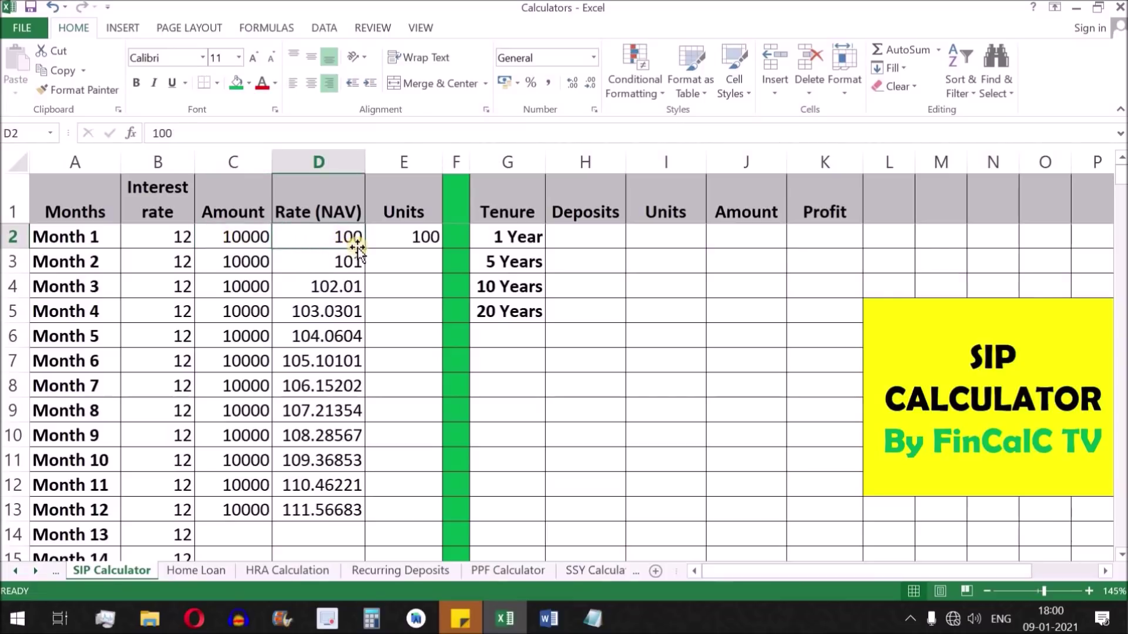
{"action": "left_click", "coordinate": [422, 237]}
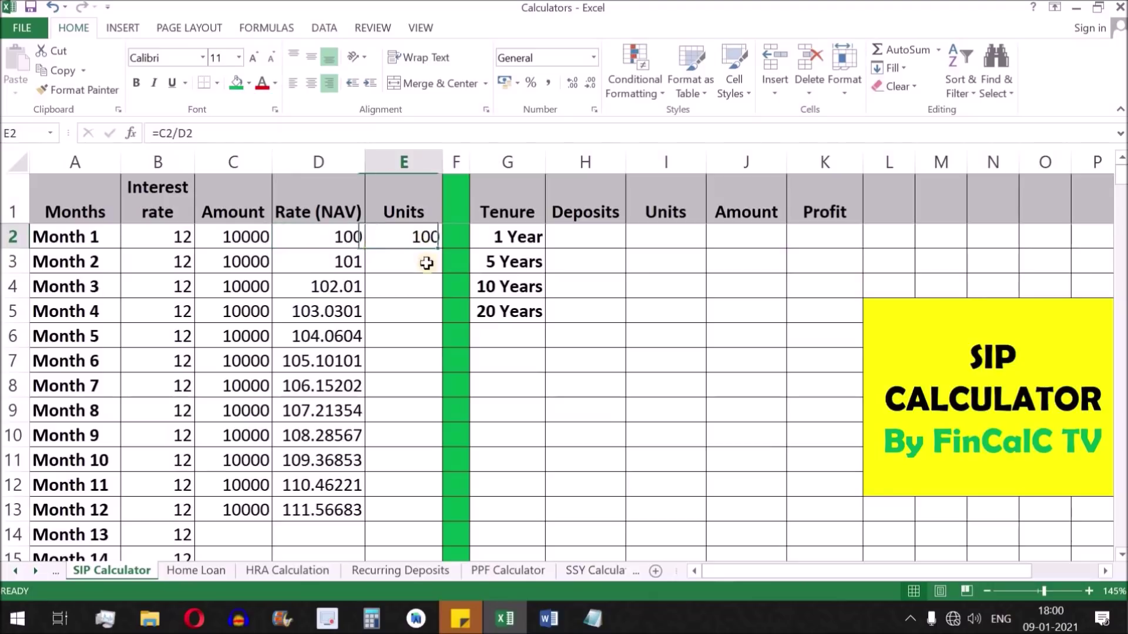
Fill the units formula down to Month 12, ending at 89.6324, and review the values.
{"action": "left_click", "coordinate": [241, 265]}
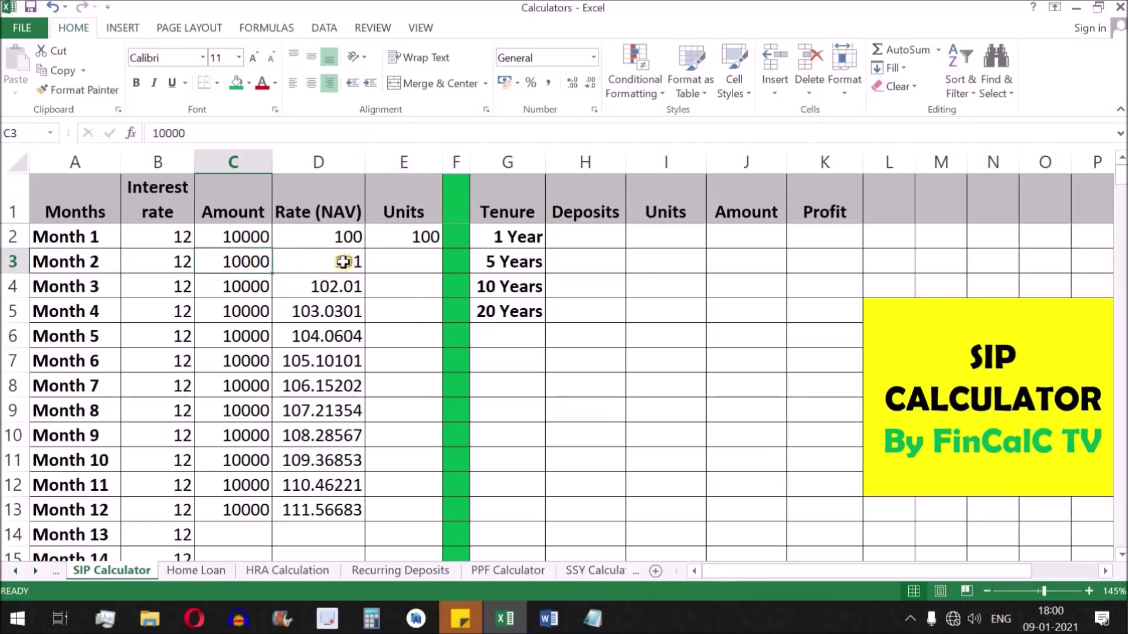
{"action": "left_click", "coordinate": [415, 240]}
{"action": "left_click_drag", "start_coordinate": [442, 249], "coordinate": [441, 272]}
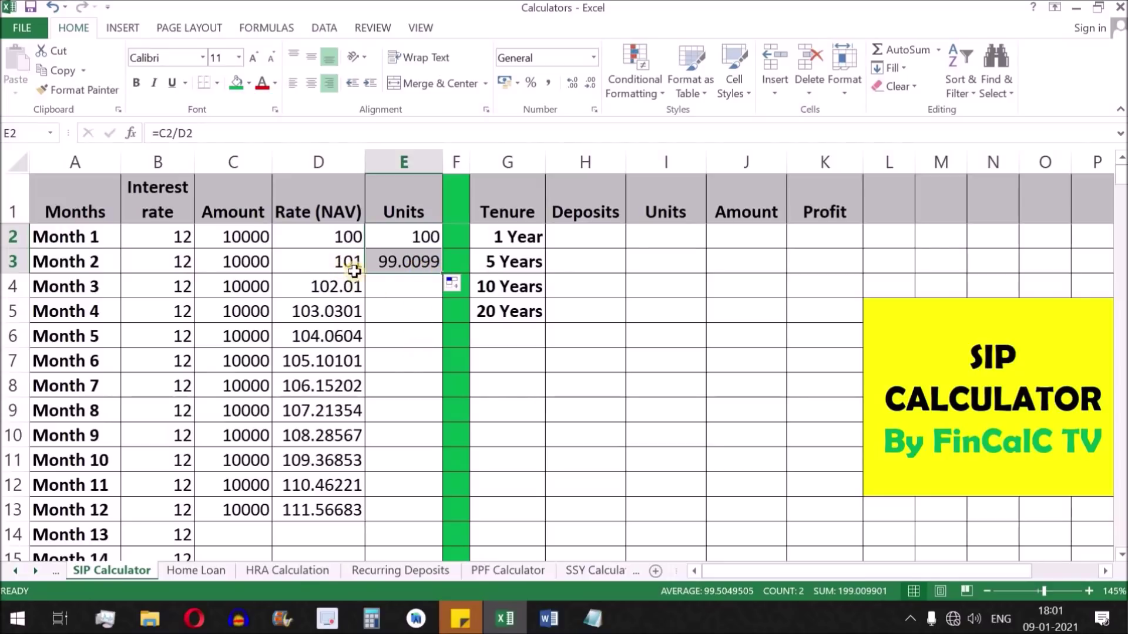
{"action": "left_click", "coordinate": [415, 265]}
{"action": "left_click_drag", "start_coordinate": [442, 274], "coordinate": [424, 516]}
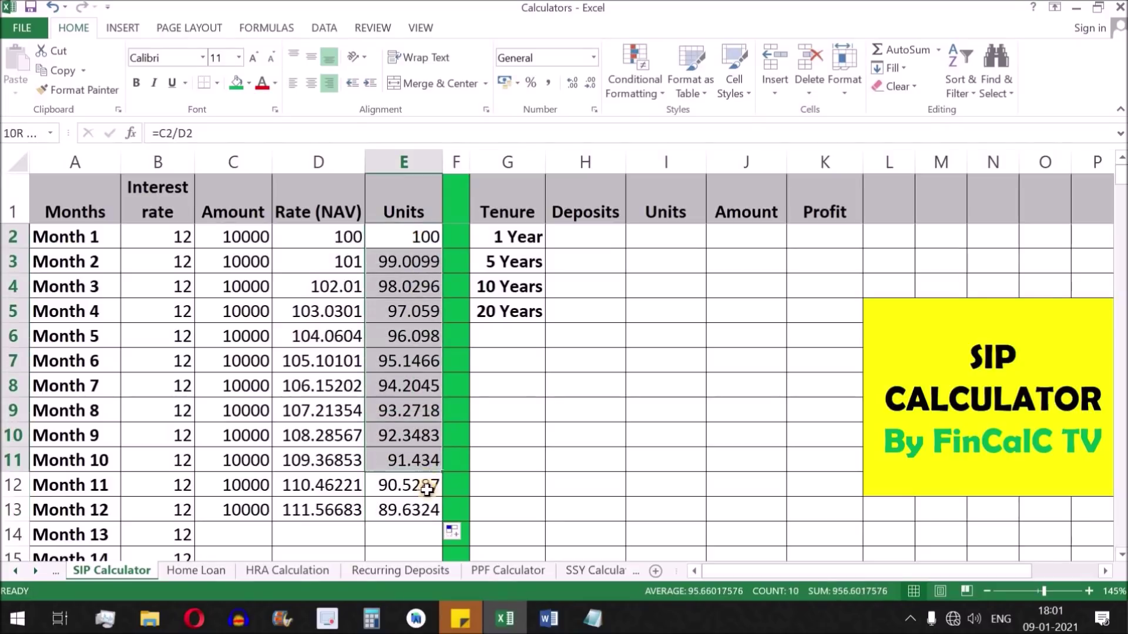
{"action": "left_click_drag", "start_coordinate": [418, 238], "coordinate": [422, 509]}
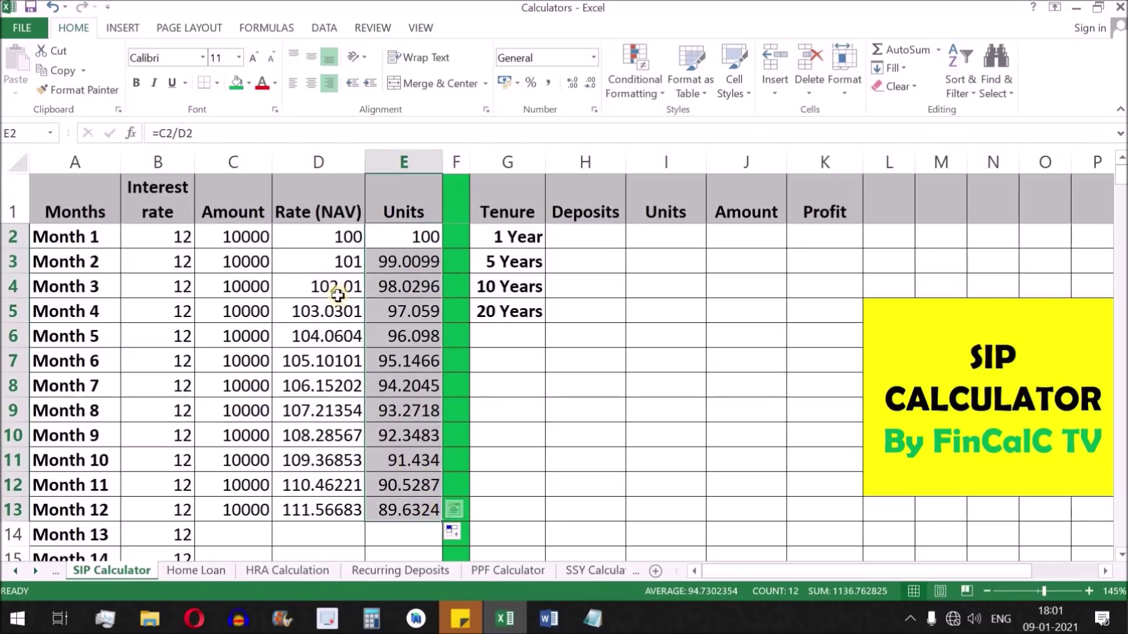
{"action": "left_click_drag", "start_coordinate": [347, 235], "coordinate": [332, 509]}
{"action": "left_click", "coordinate": [71, 509]}
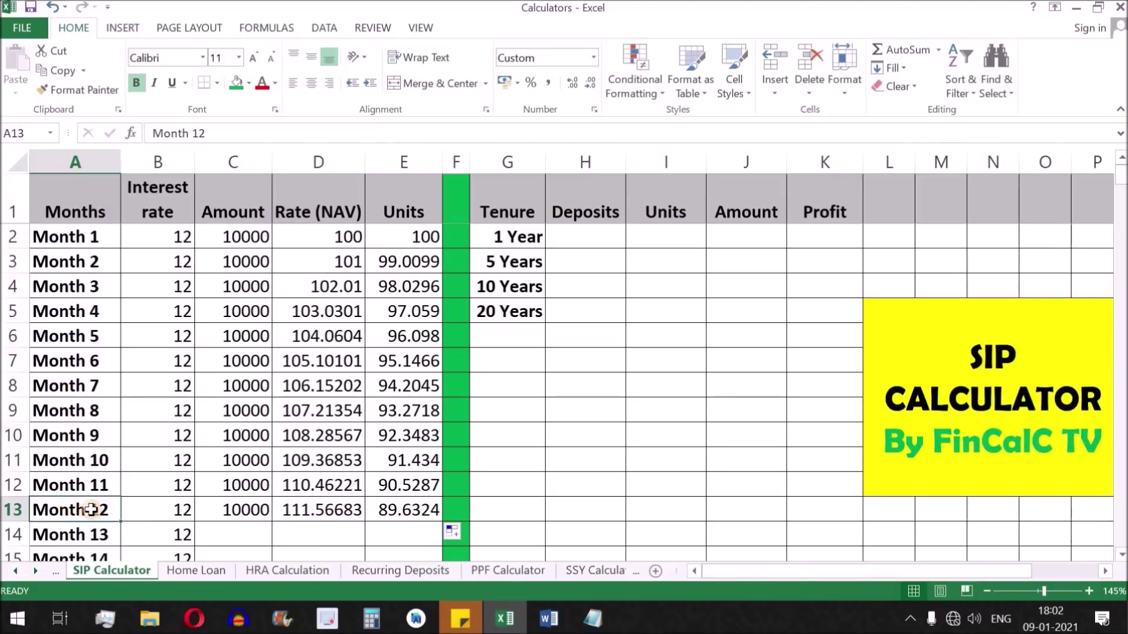
{"action": "left_click_drag", "start_coordinate": [71, 509], "coordinate": [388, 510]}
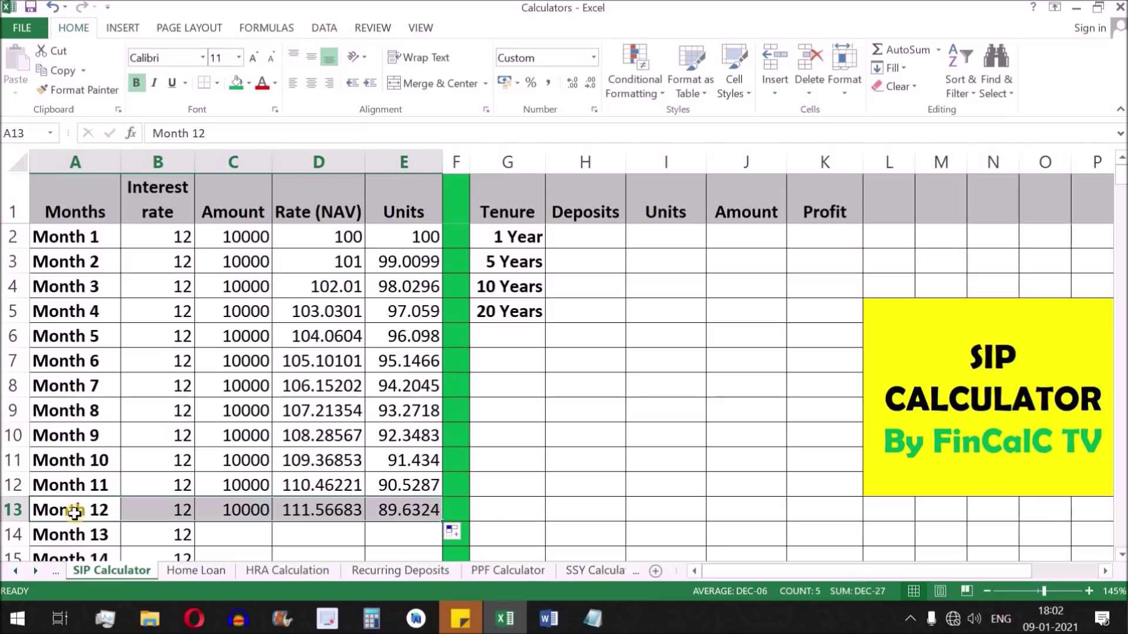
{"action": "left_click_drag", "start_coordinate": [251, 242], "coordinate": [251, 509]}
{"action": "left_click", "coordinate": [573, 235]}
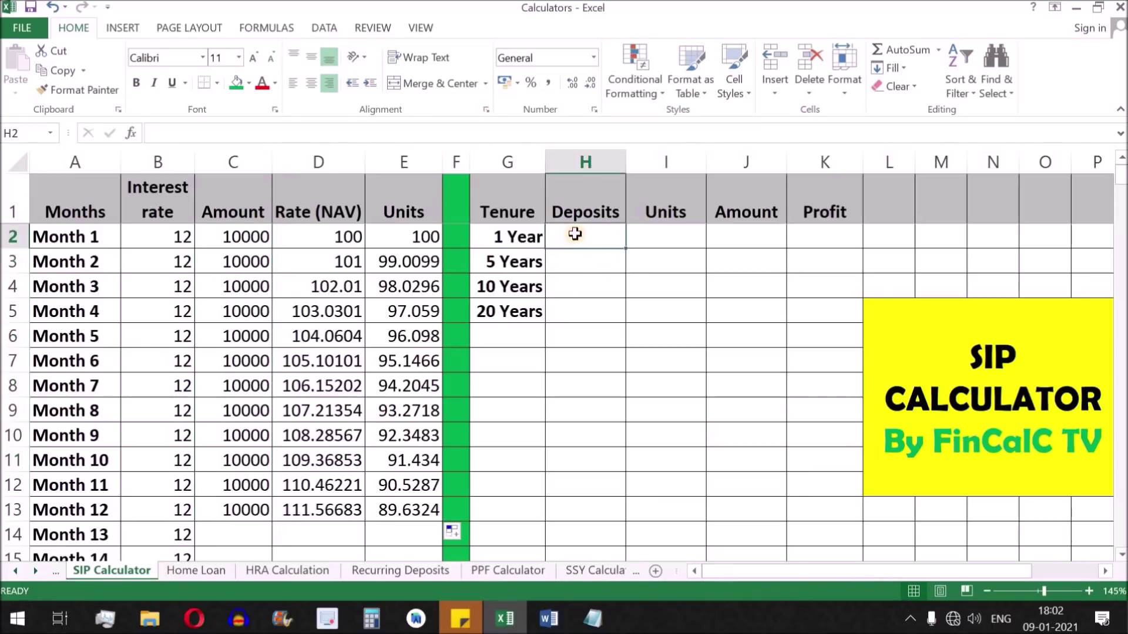
{"action": "left_click_drag", "start_coordinate": [573, 235], "coordinate": [813, 315]}
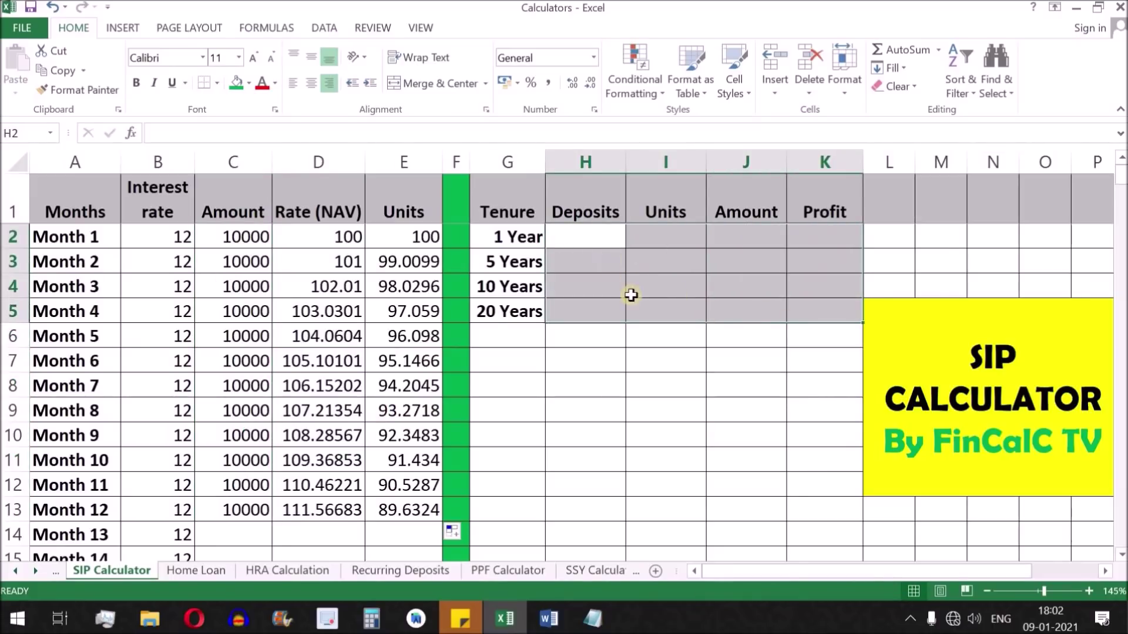
{"action": "left_click", "coordinate": [599, 244]}
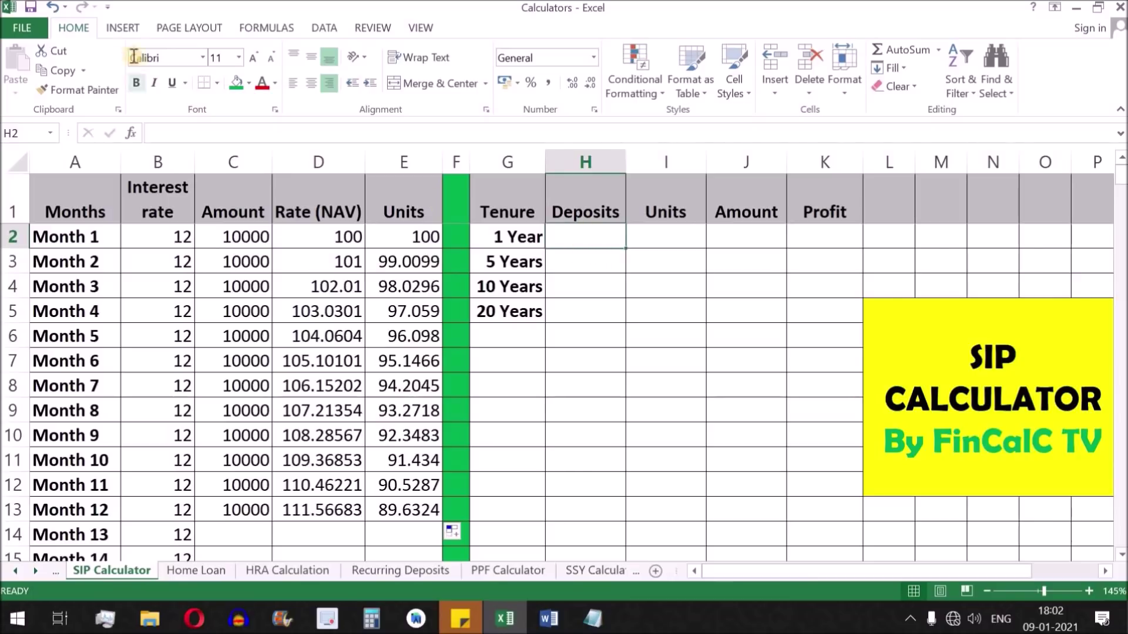
AutoSum C2:C13 in H2 to get 120000 as the 1 Year deposits.
{"action": "left_click", "coordinate": [132, 31]}
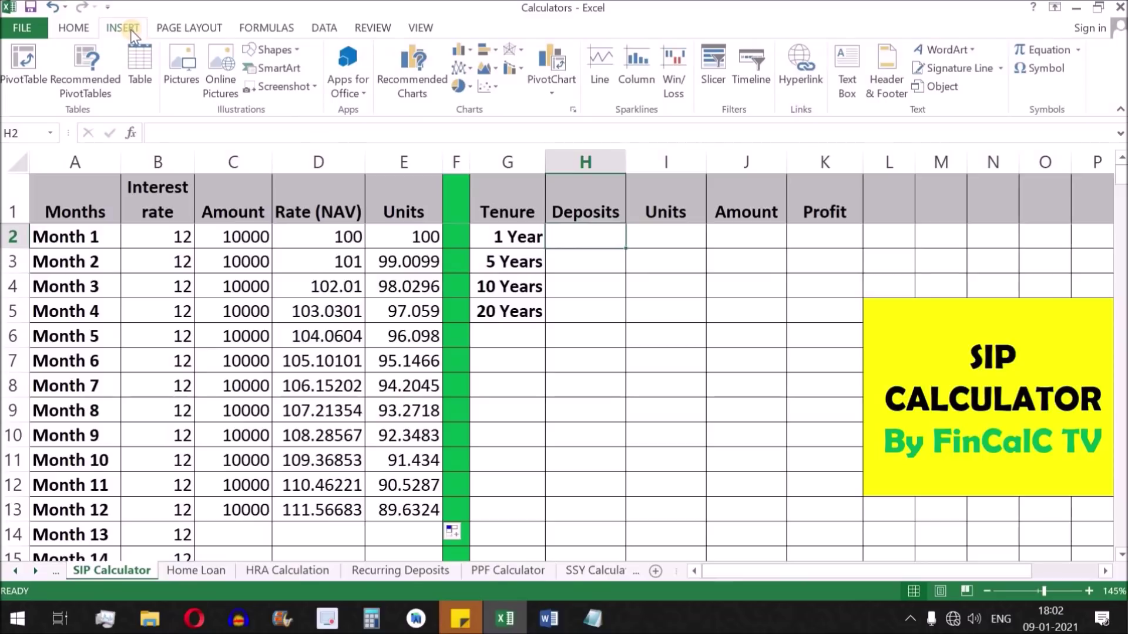
{"action": "left_click", "coordinate": [264, 28]}
{"action": "left_click", "coordinate": [65, 58]}
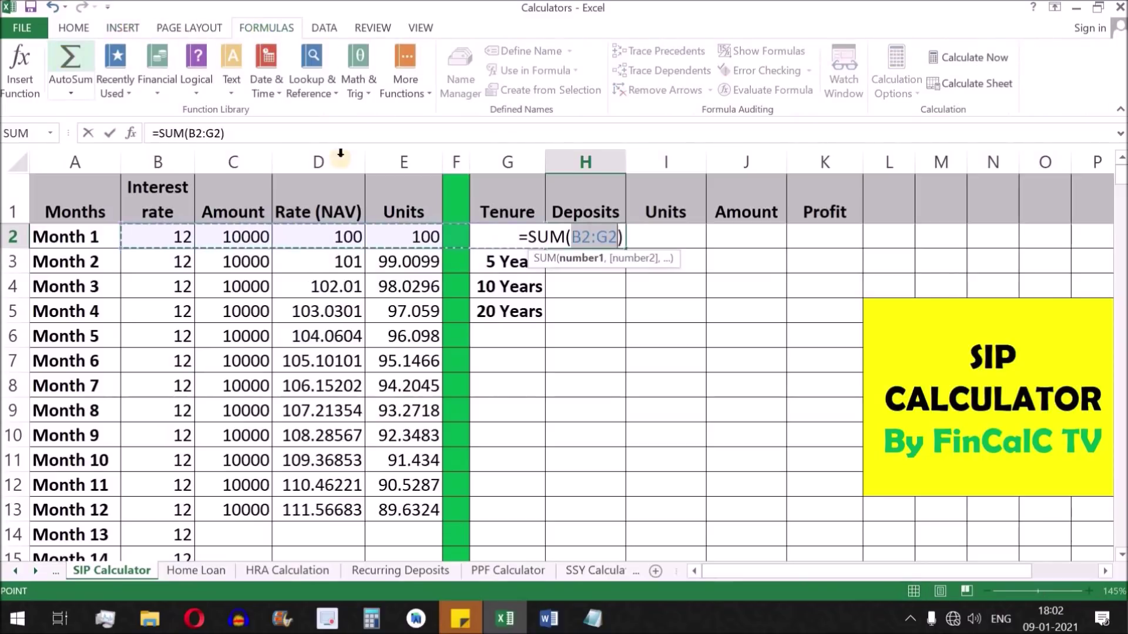
{"action": "left_click_drag", "start_coordinate": [249, 236], "coordinate": [252, 510]}
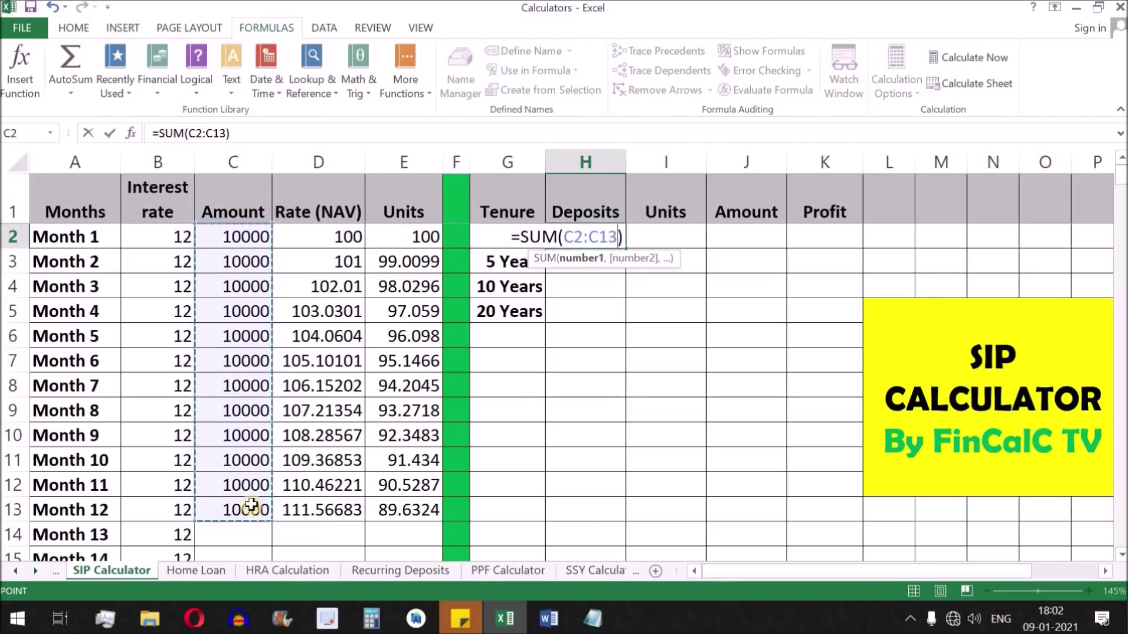
{"action": "key", "text": "Return"}
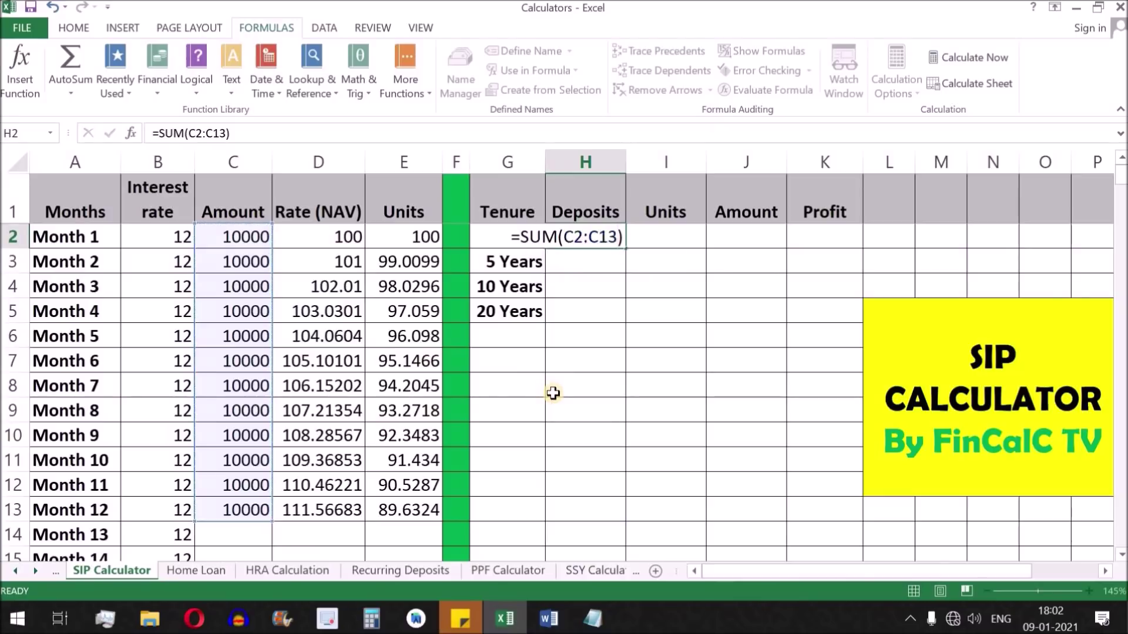
{"action": "left_click", "coordinate": [591, 237]}
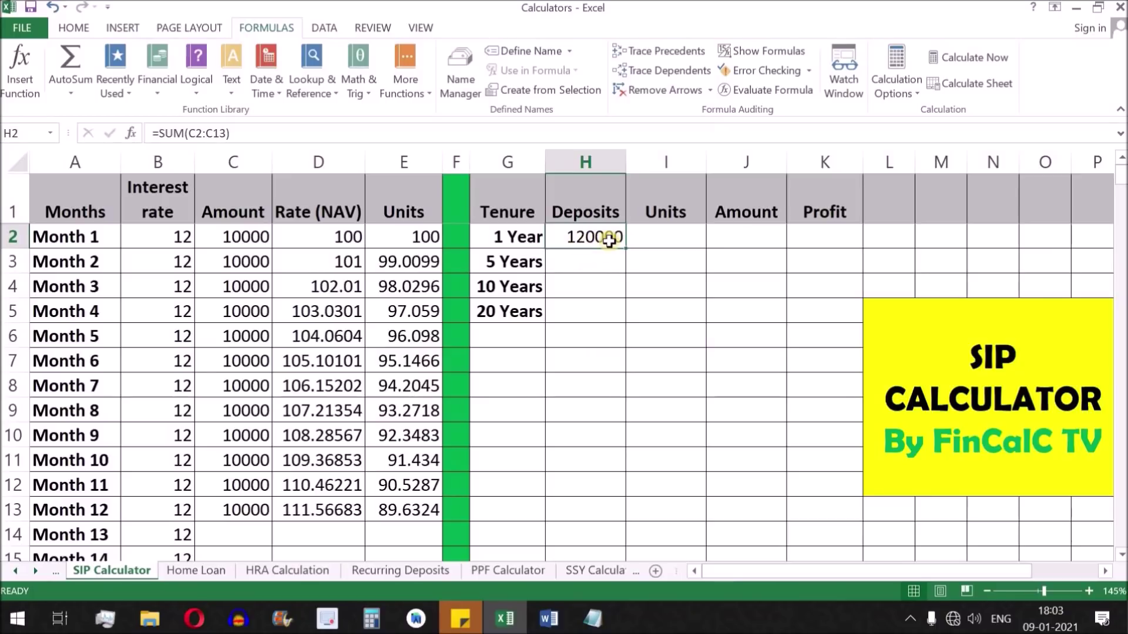
{"action": "left_click", "coordinate": [685, 242]}
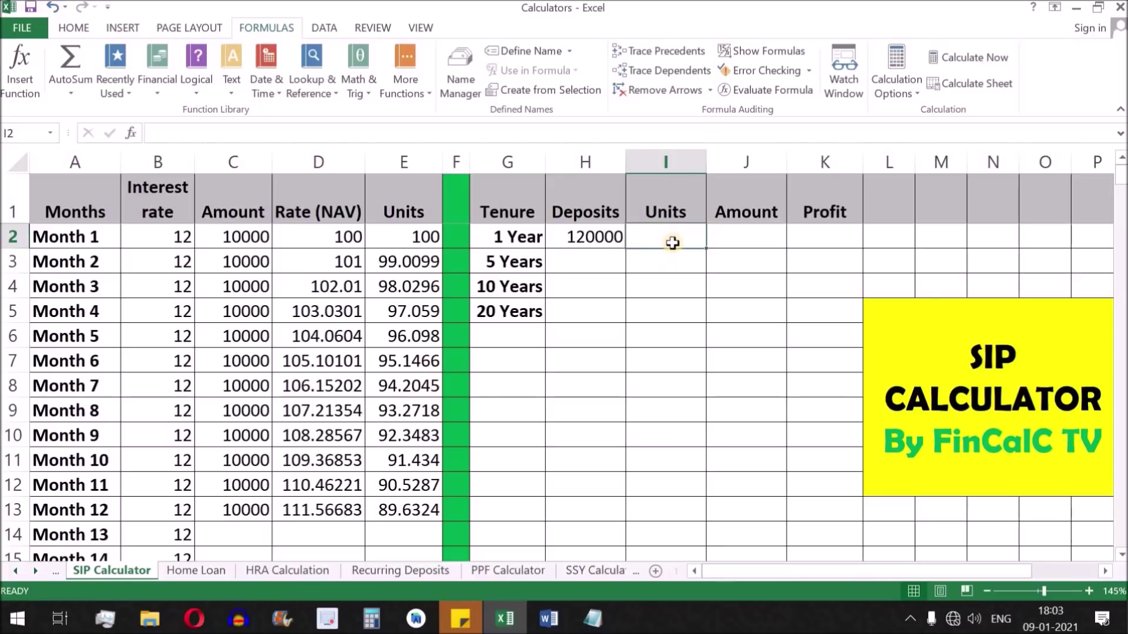
AutoSum E2:E13 in I2 to get 1136.76 as the 1 Year units.
{"action": "left_click", "coordinate": [69, 57]}
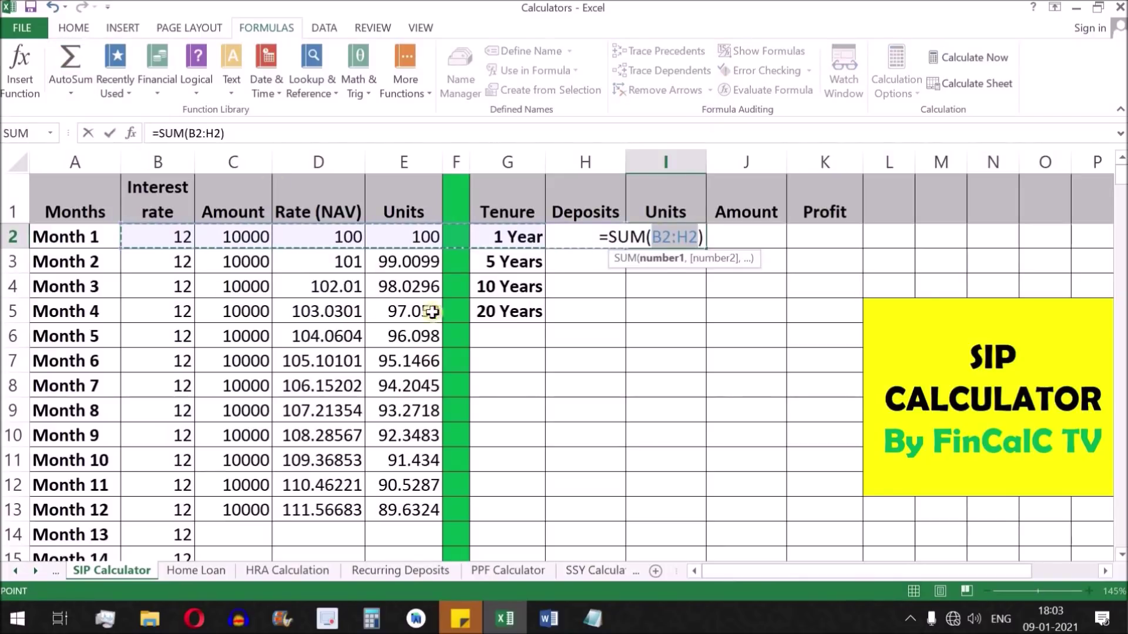
{"action": "left_click_drag", "start_coordinate": [431, 237], "coordinate": [432, 509]}
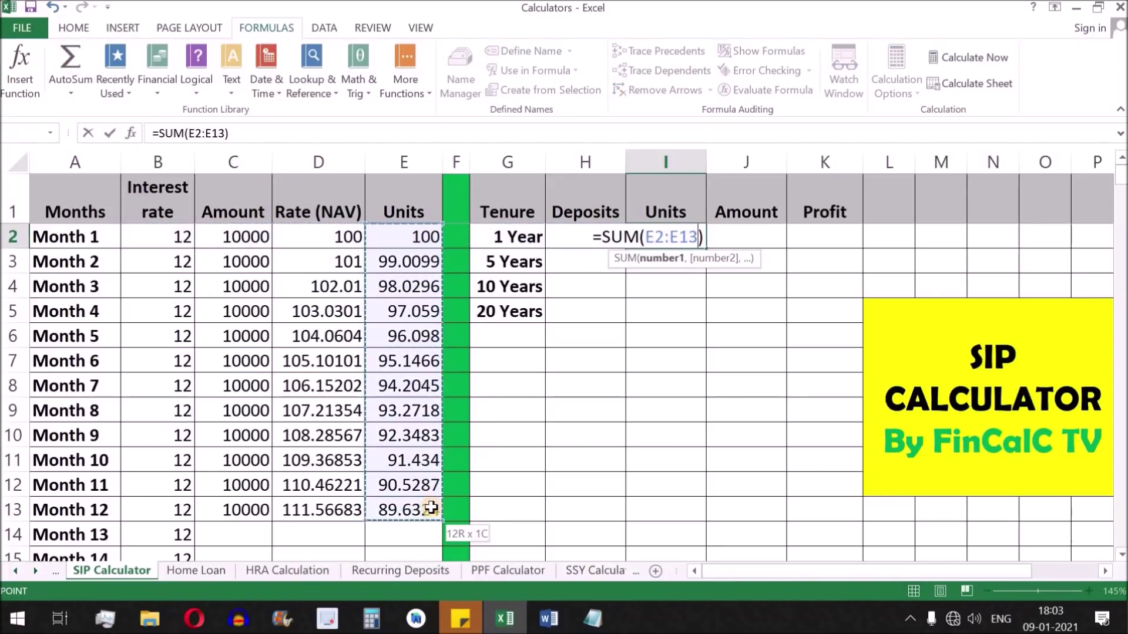
{"action": "key", "text": "Return"}
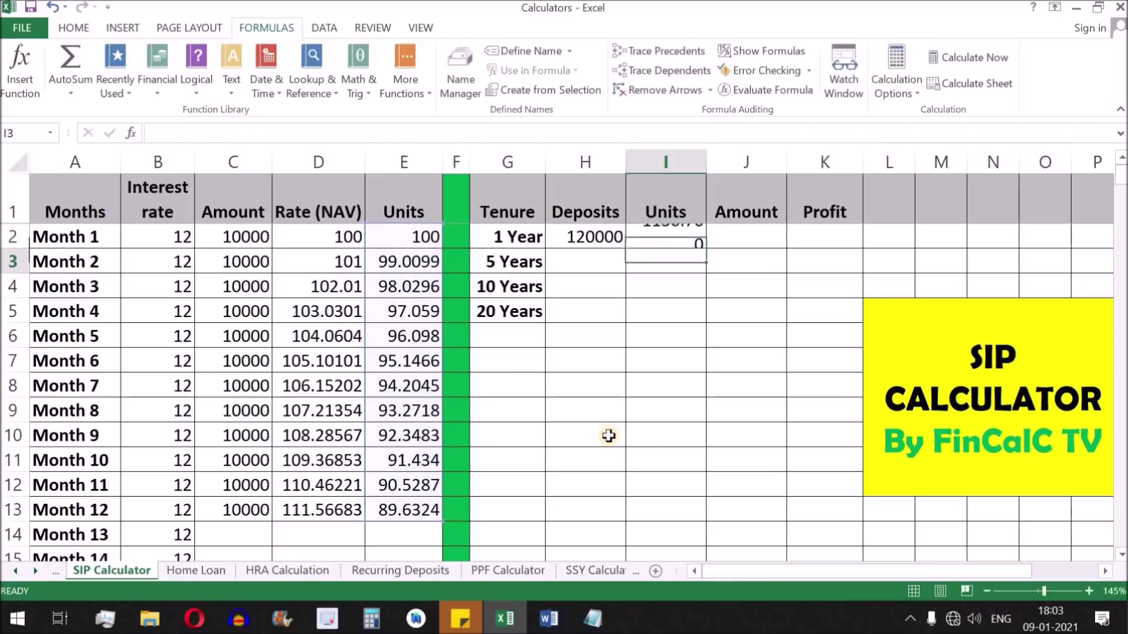
{"action": "left_click", "coordinate": [688, 247]}
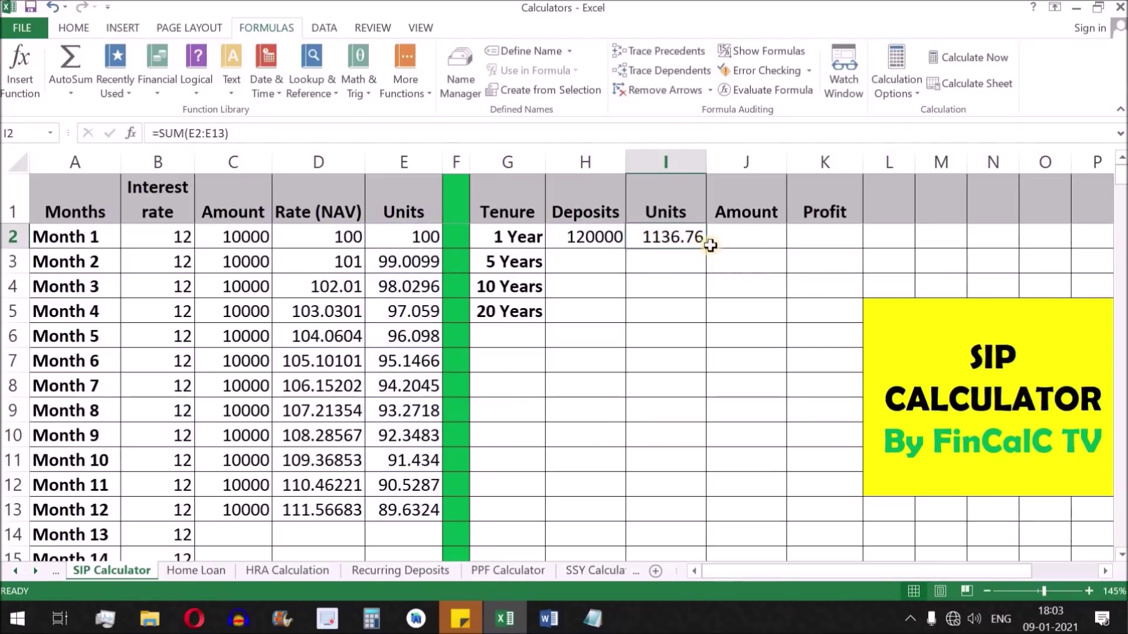
{"action": "left_click", "coordinate": [738, 242]}
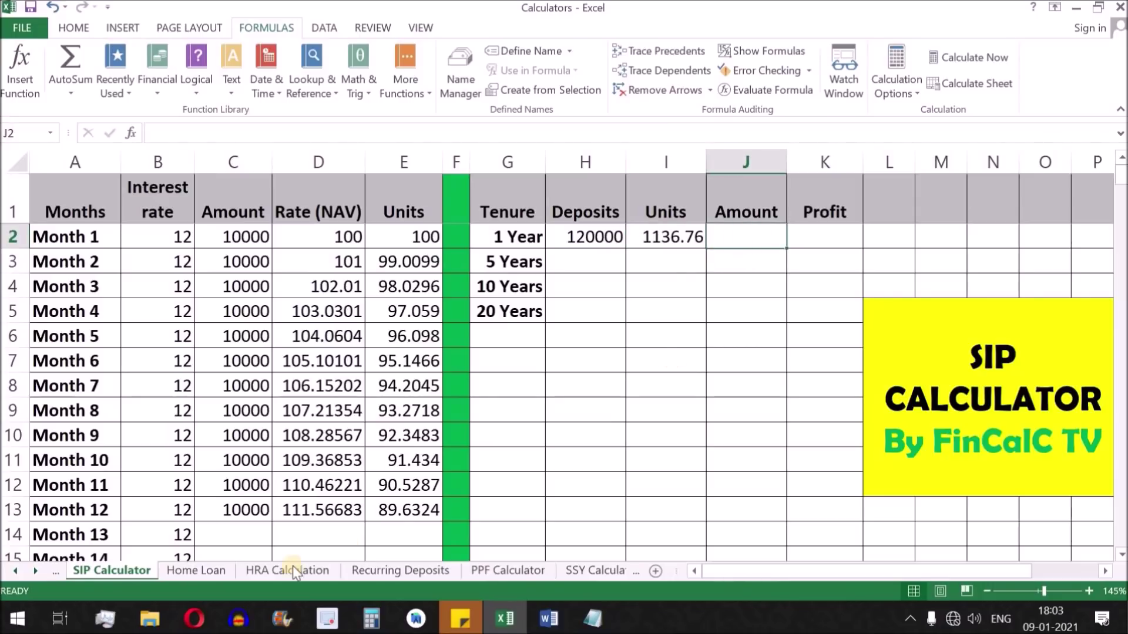
Fill the NAV, units and 10000 amount from Month 12 down into the Month 13 row.
{"action": "left_click", "coordinate": [326, 510]}
{"action": "left_click_drag", "start_coordinate": [363, 521], "coordinate": [363, 544]}
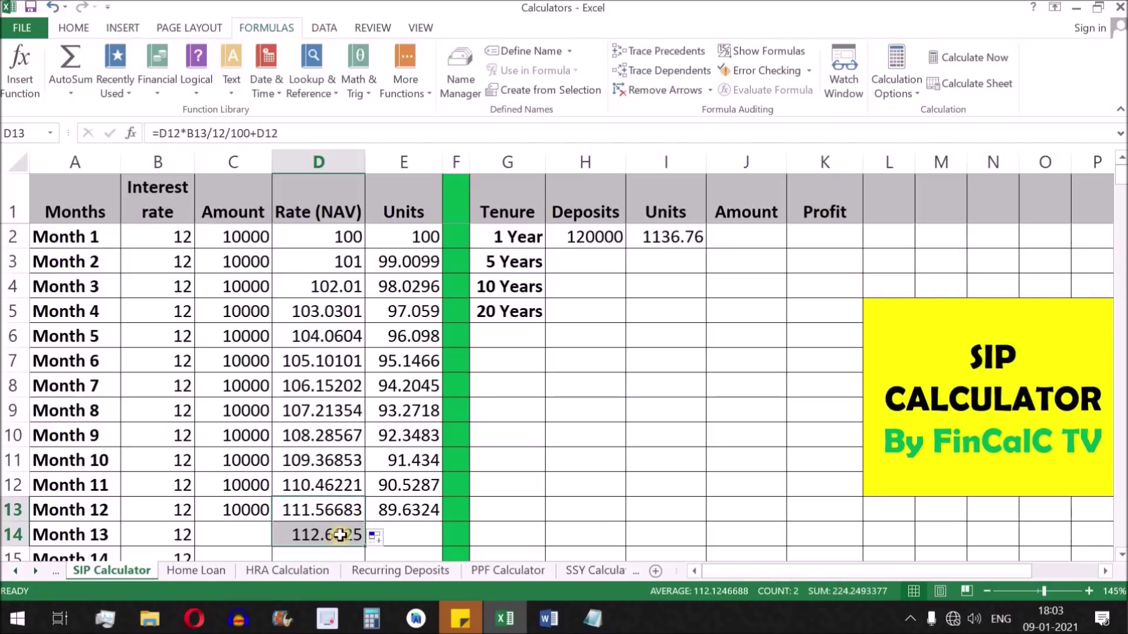
{"action": "left_click", "coordinate": [422, 509]}
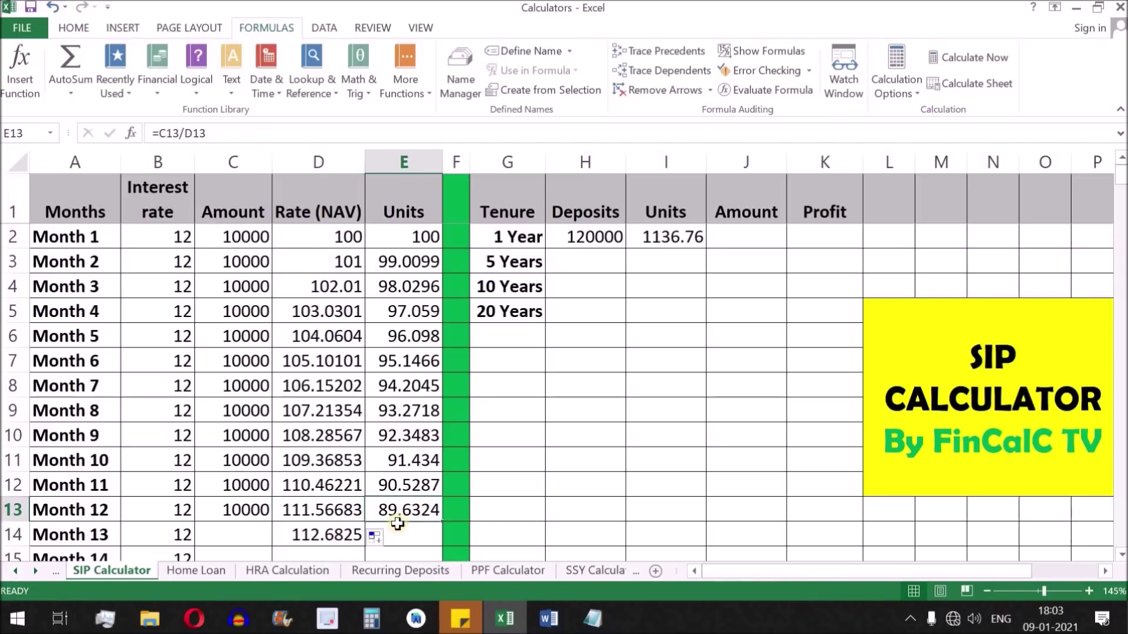
{"action": "left_click_drag", "start_coordinate": [441, 522], "coordinate": [440, 544]}
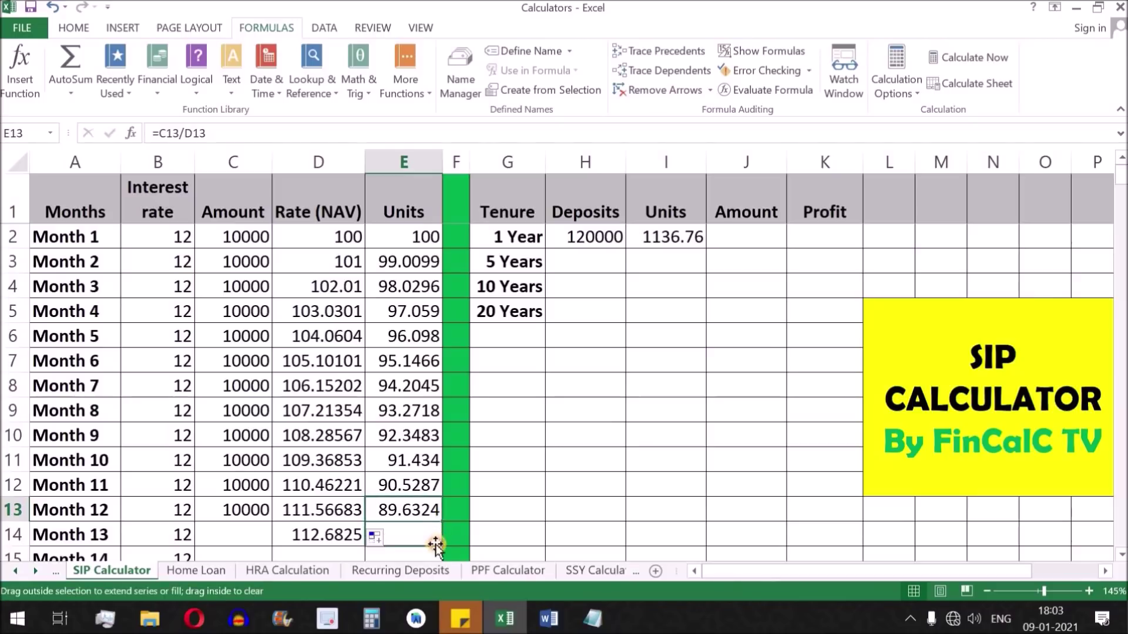
{"action": "left_click", "coordinate": [260, 509]}
{"action": "left_click_drag", "start_coordinate": [271, 522], "coordinate": [271, 544]}
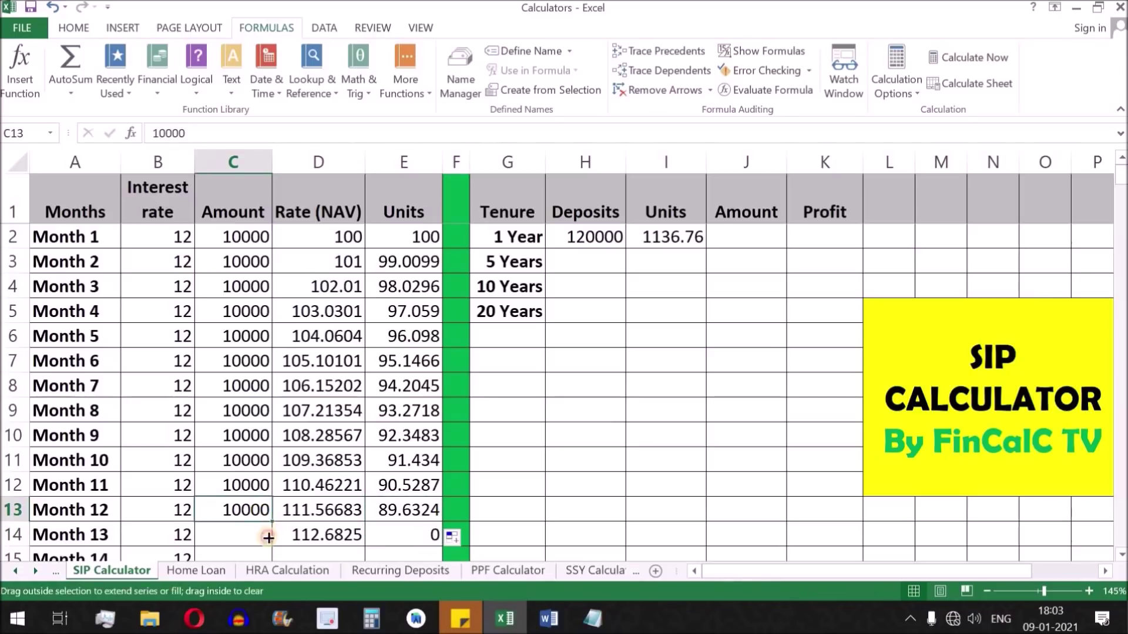
Review the Month 13 NAV formula in D14 and the units total formula in I2.
{"action": "left_click", "coordinate": [307, 535]}
{"action": "left_click", "coordinate": [750, 238]}
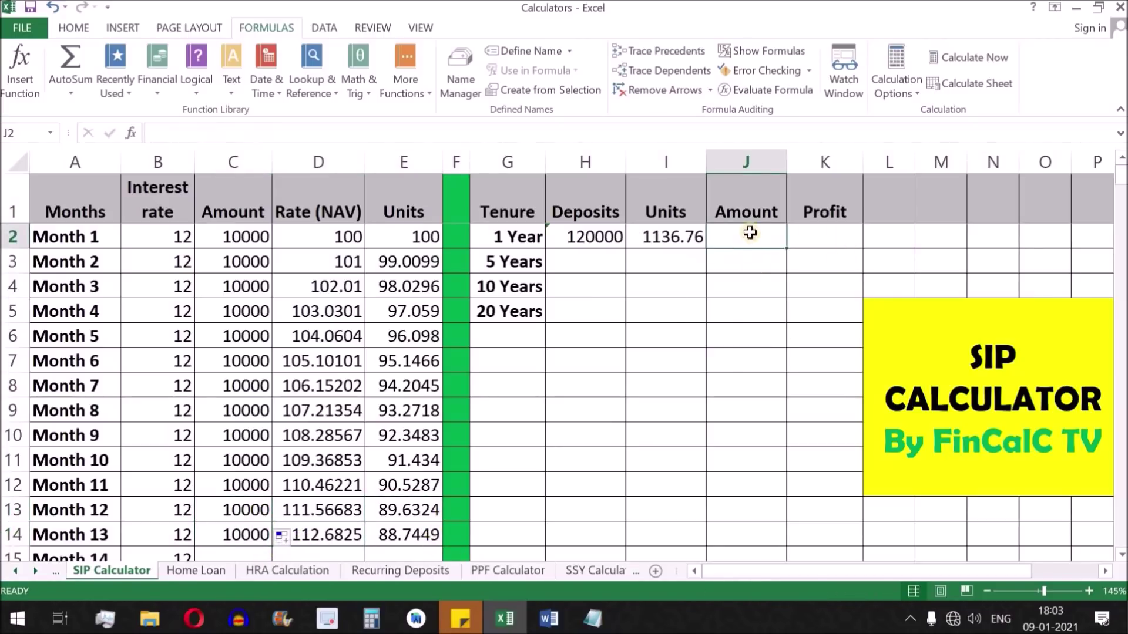
{"action": "left_click", "coordinate": [334, 538]}
{"action": "left_click", "coordinate": [345, 537]}
{"action": "left_click", "coordinate": [670, 237]}
{"action": "left_click", "coordinate": [754, 235]}
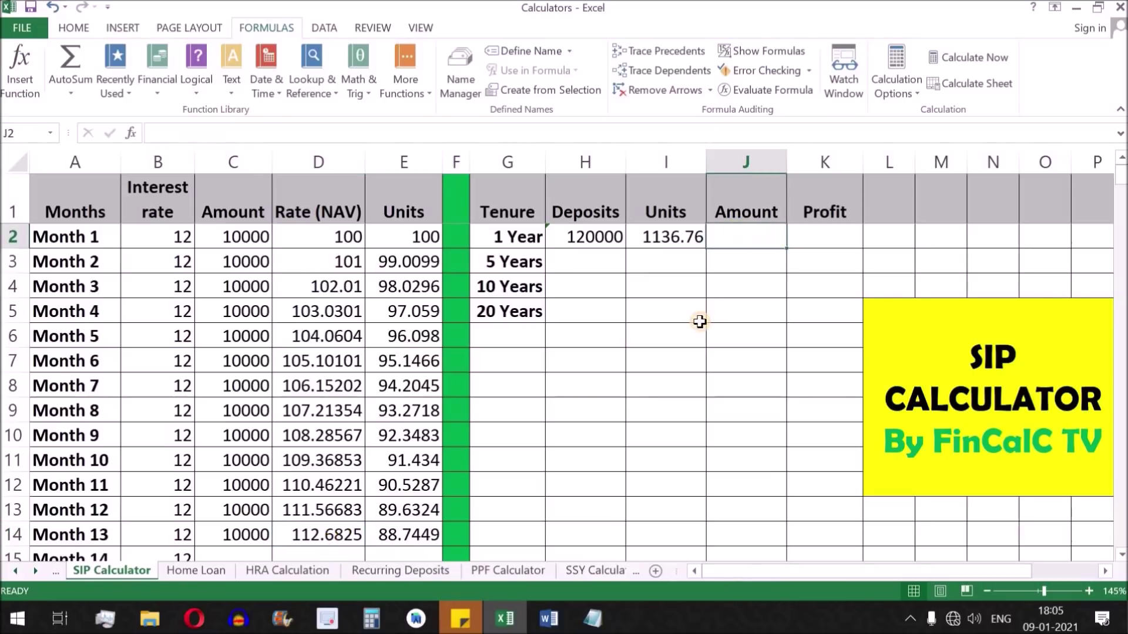
Enter =I2*D14 in J2, giving a 1 Year amount of 128093.
{"action": "type", "text": "="}
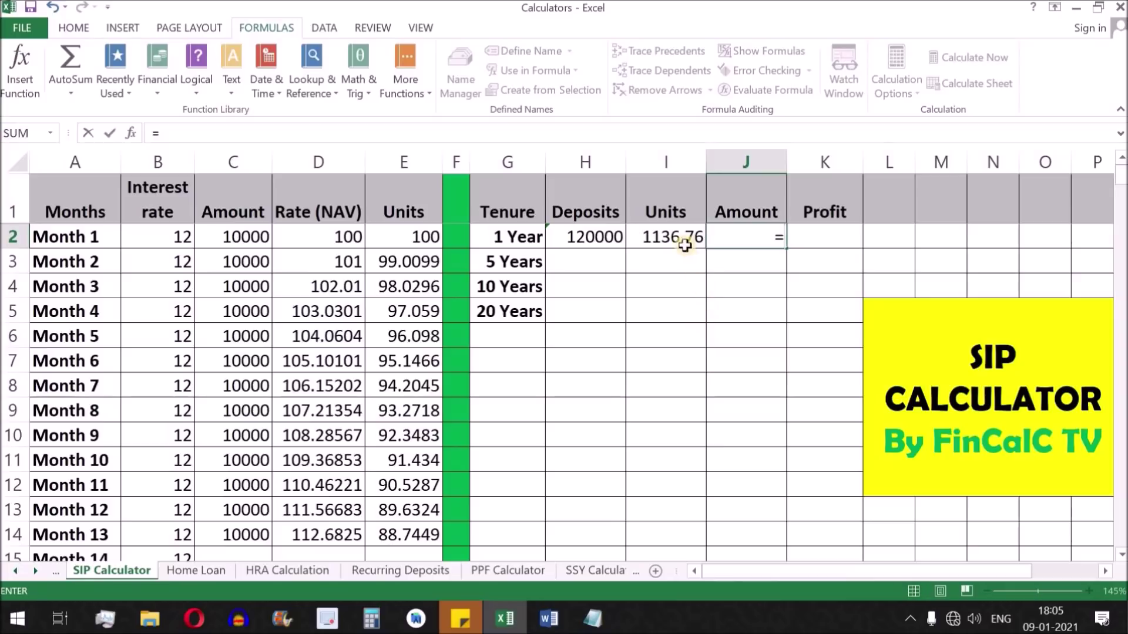
{"action": "left_click", "coordinate": [674, 235]}
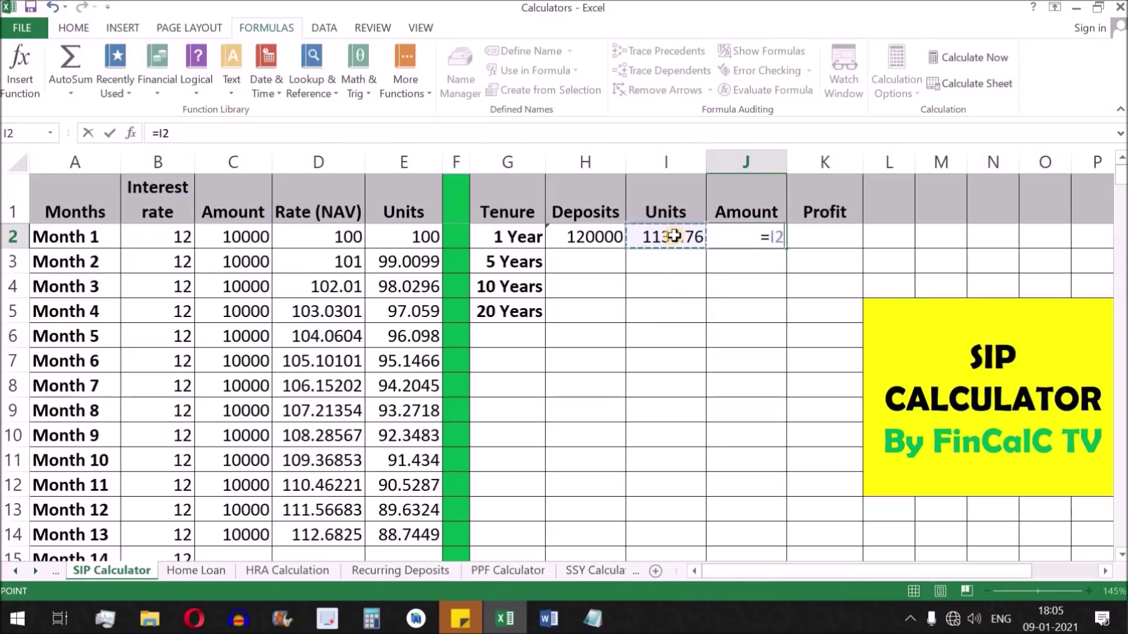
{"action": "type", "text": "*"}
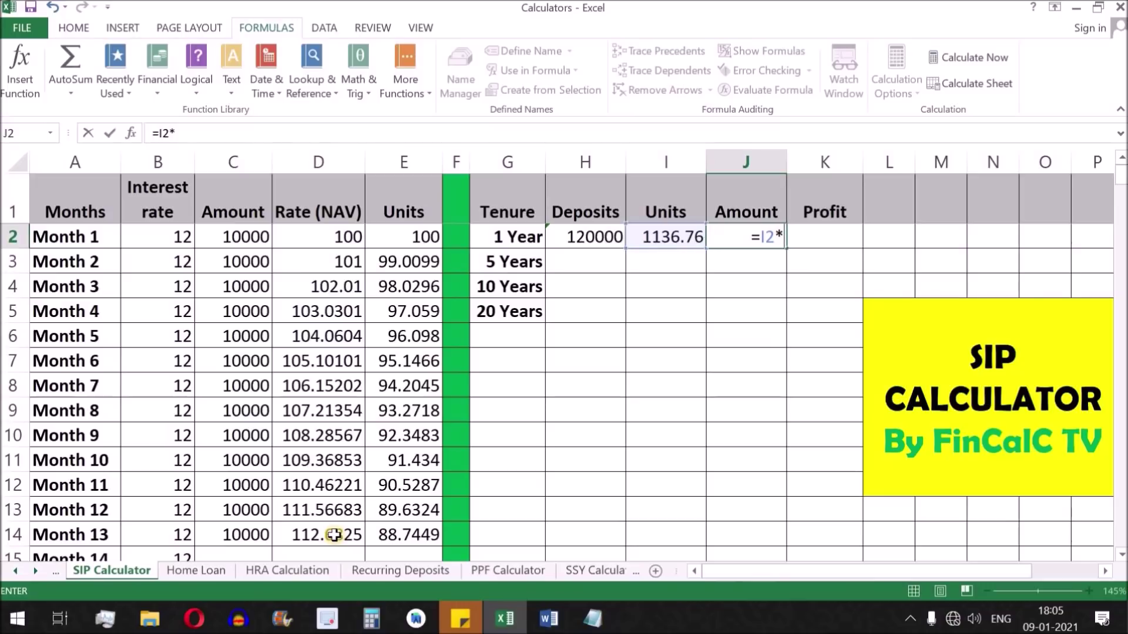
{"action": "left_click", "coordinate": [334, 535]}
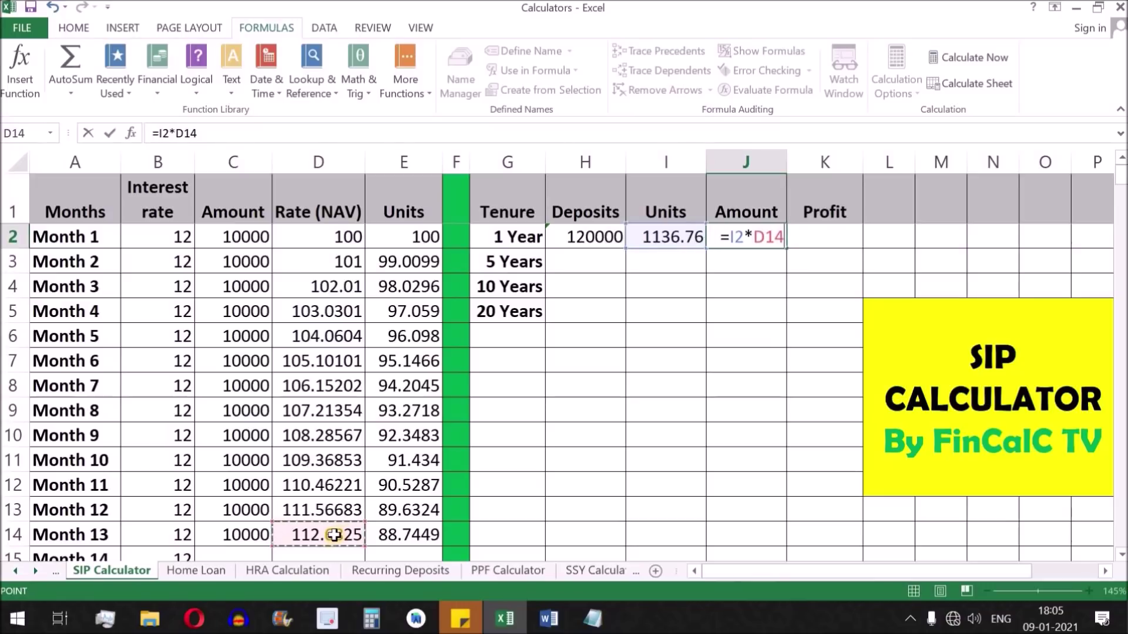
{"action": "key", "text": "Return"}
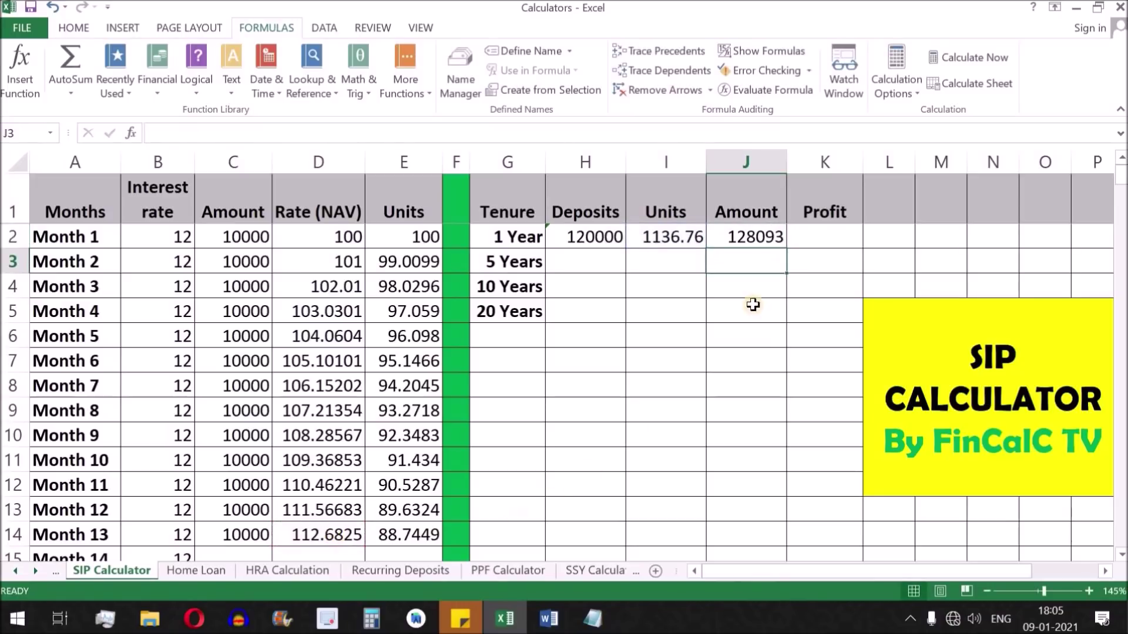
{"action": "left_click", "coordinate": [755, 239]}
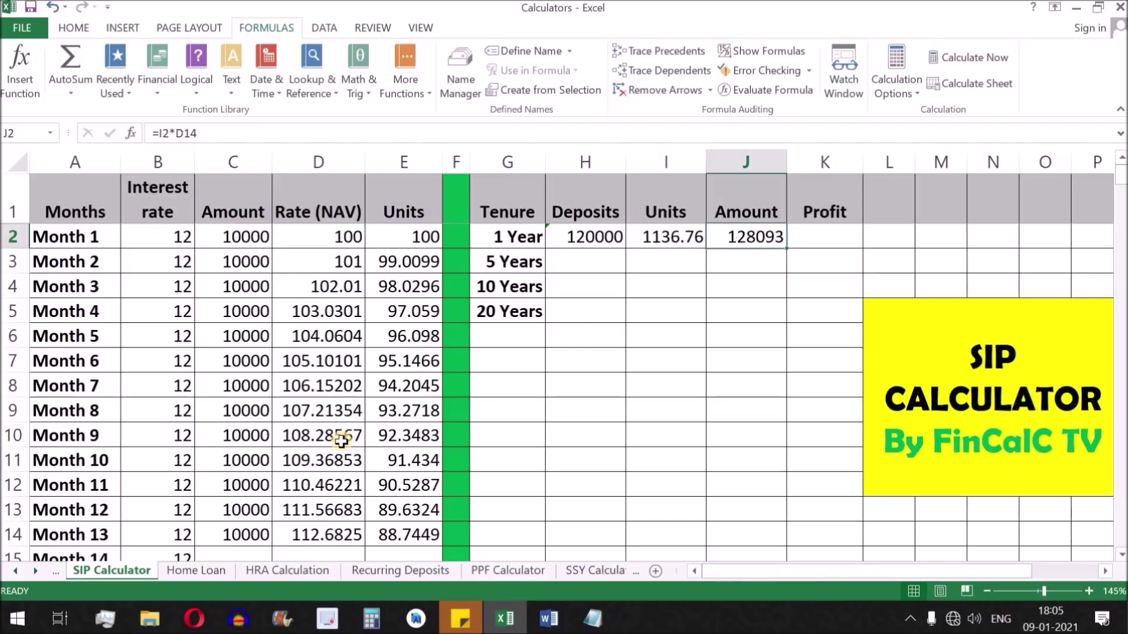
{"action": "key", "text": "Right"}
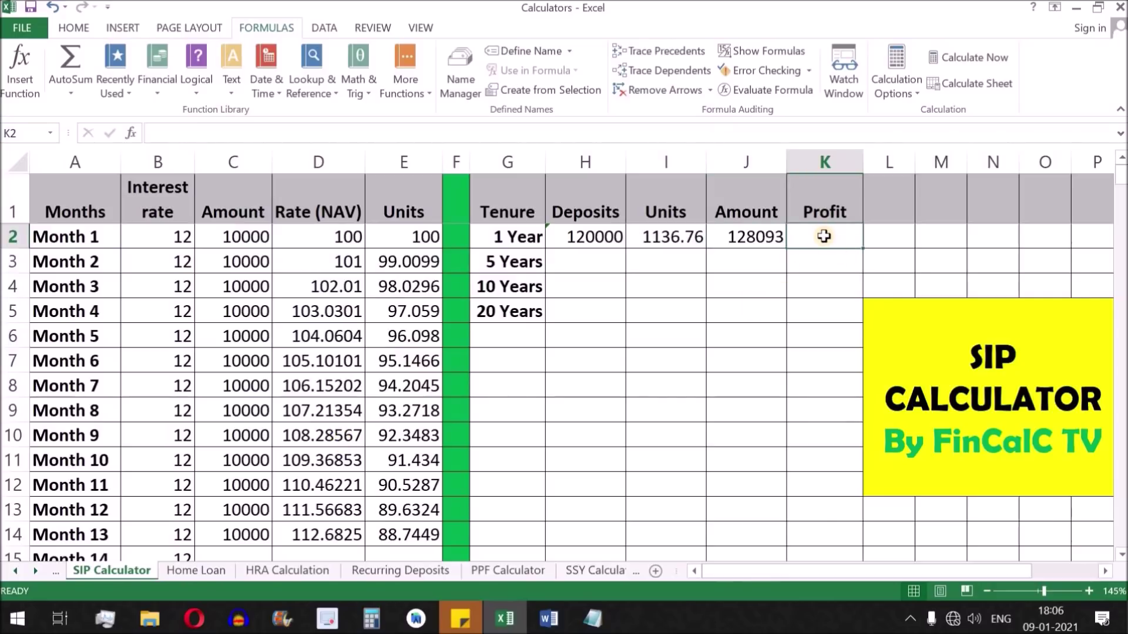
Enter =J2-H2 in K2 for a 1 Year profit of 8093.28, then review the deposits formula.
{"action": "type", "text": "="}
{"action": "left_click", "coordinate": [761, 237]}
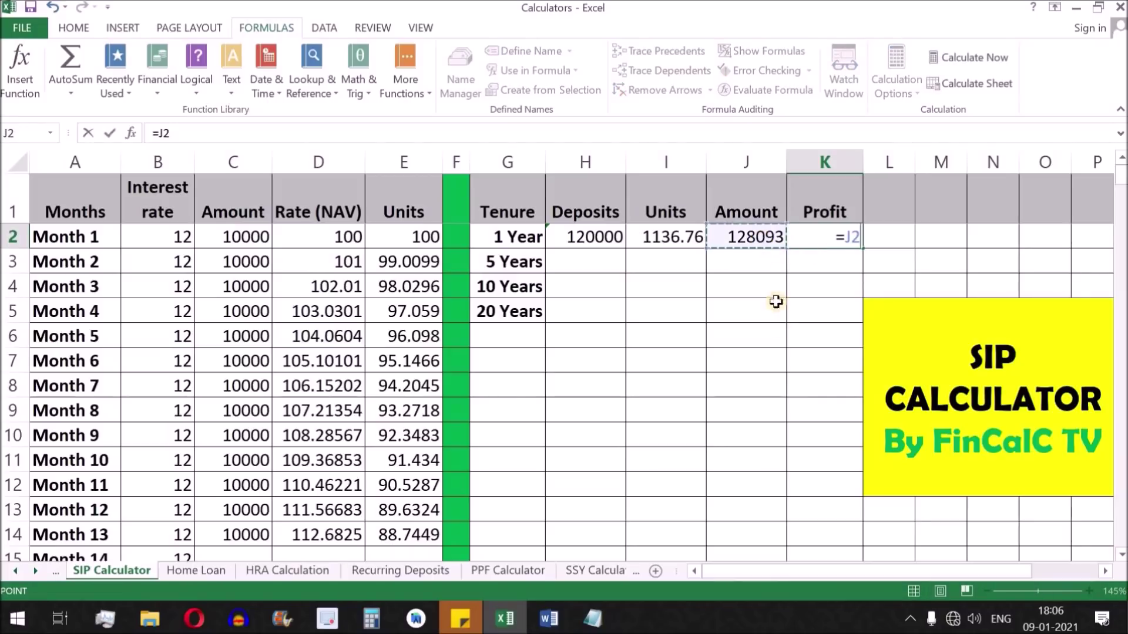
{"action": "type", "text": "-"}
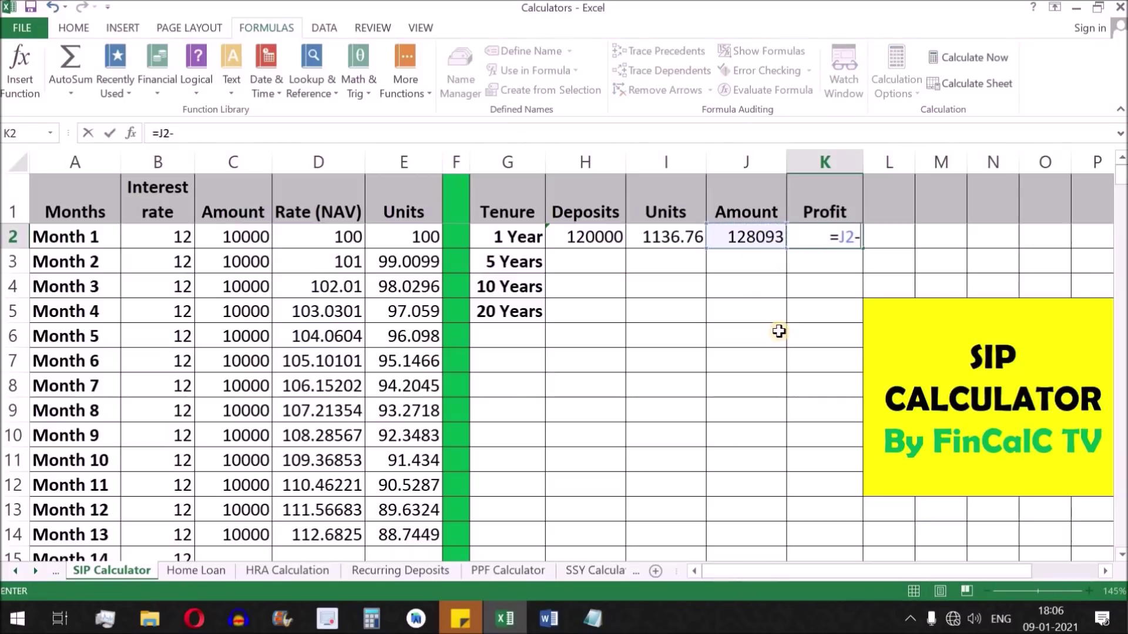
{"action": "left_click", "coordinate": [598, 240]}
{"action": "key", "text": "Return"}
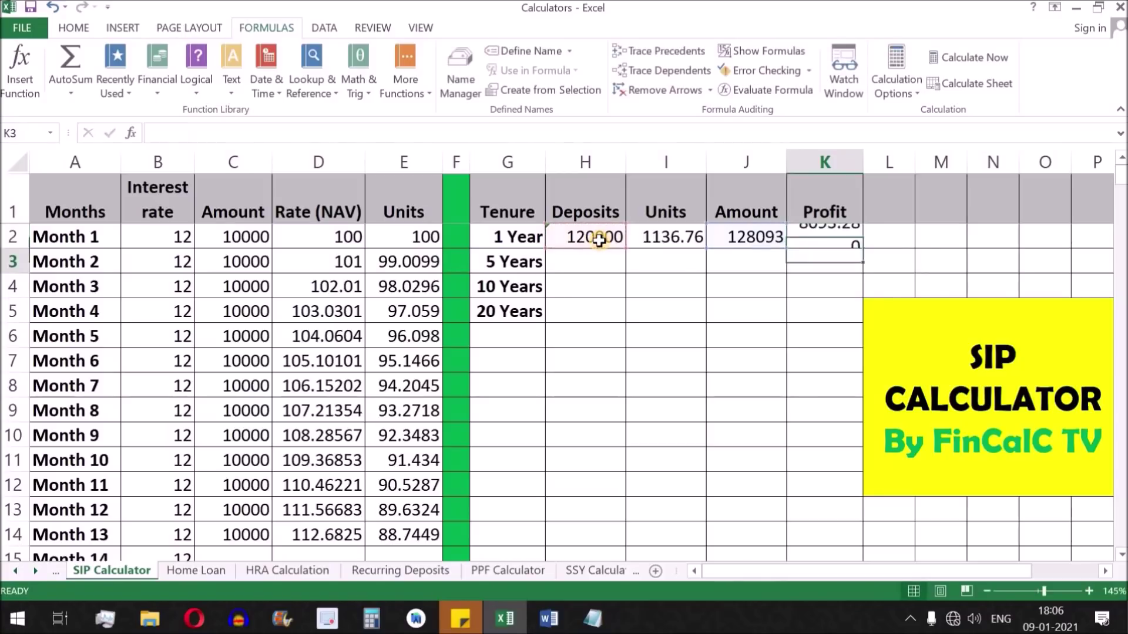
{"action": "left_click", "coordinate": [831, 244]}
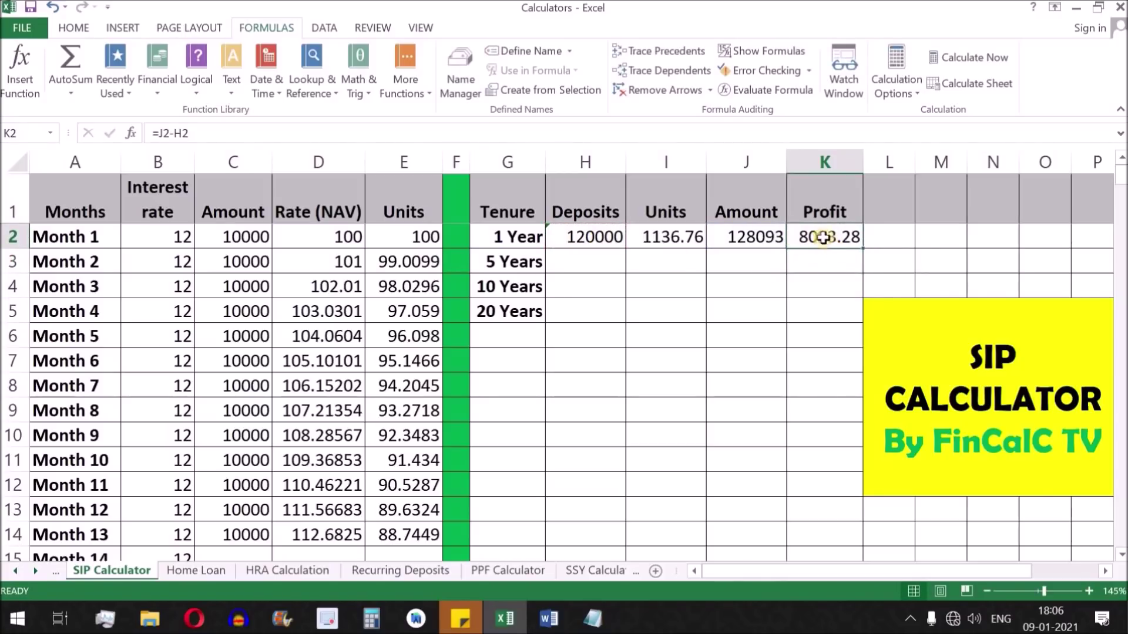
{"action": "left_click", "coordinate": [521, 240]}
{"action": "left_click", "coordinate": [566, 243]}
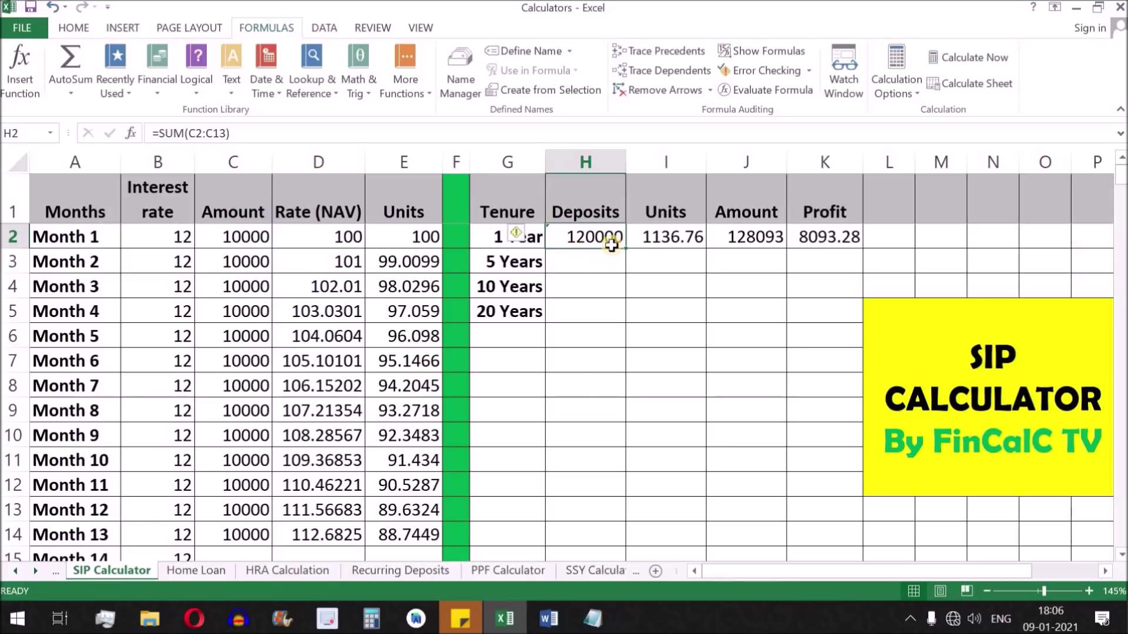
Review the units formula and the NAV D3:D14 and Units E2:E13 values behind the totals.
{"action": "left_click", "coordinate": [655, 241]}
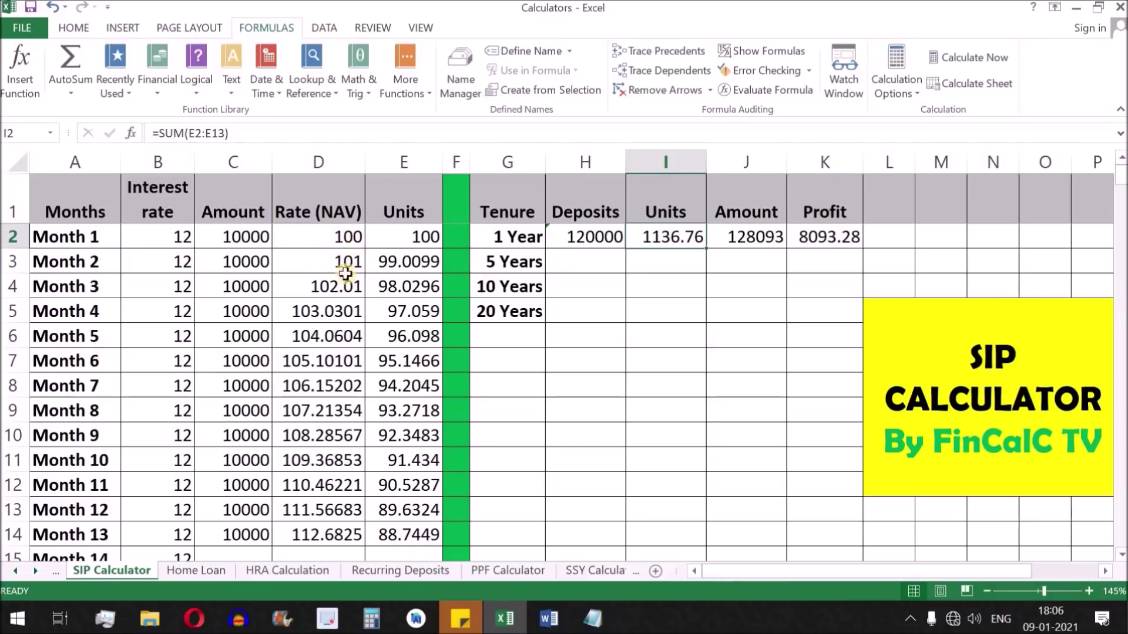
{"action": "left_click_drag", "start_coordinate": [345, 262], "coordinate": [334, 531]}
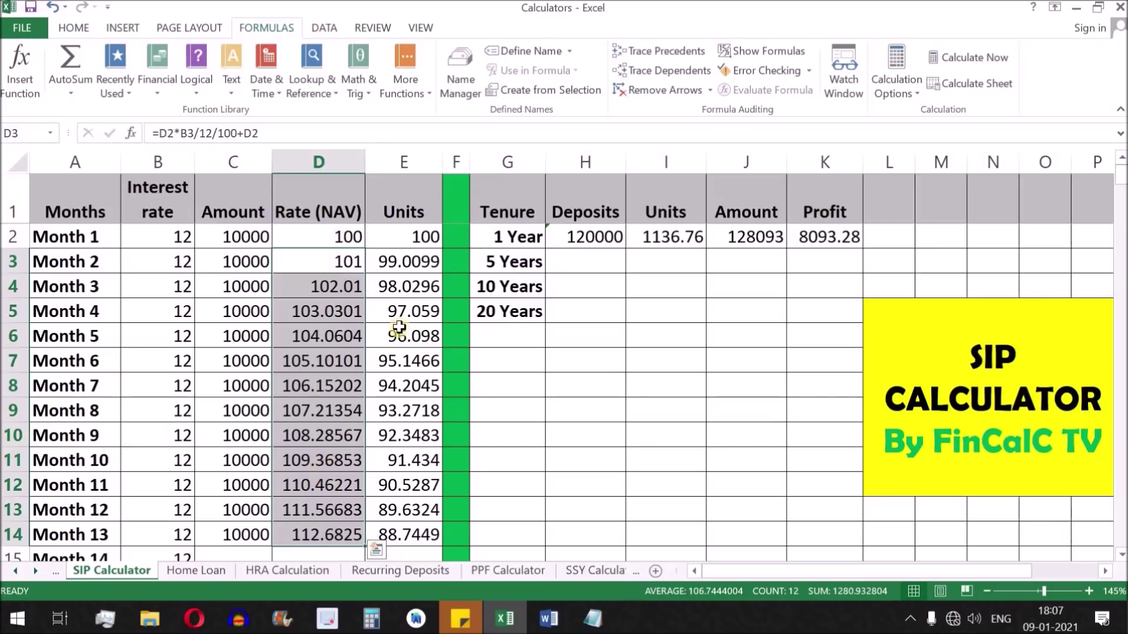
{"action": "left_click_drag", "start_coordinate": [420, 237], "coordinate": [416, 504]}
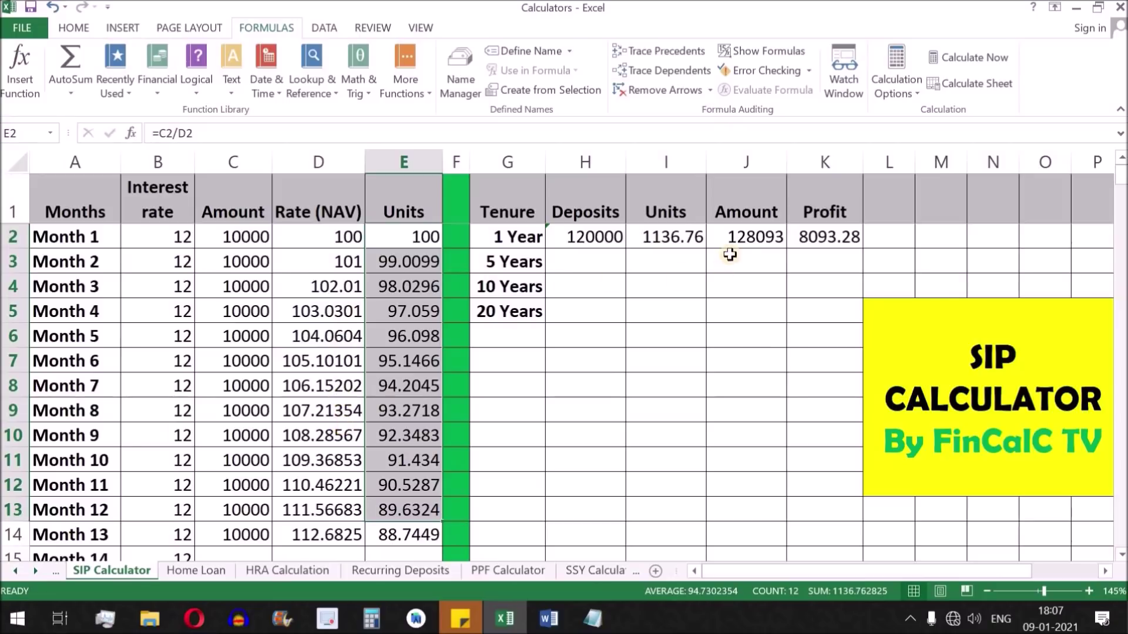
{"action": "left_click", "coordinate": [758, 242]}
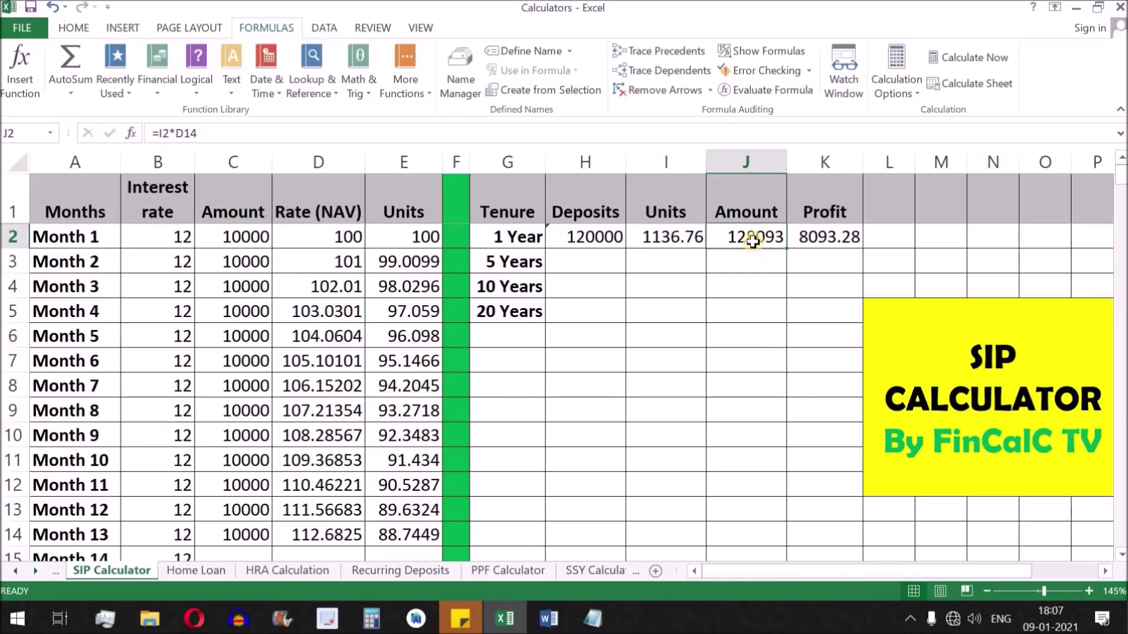
{"action": "left_click", "coordinate": [326, 536]}
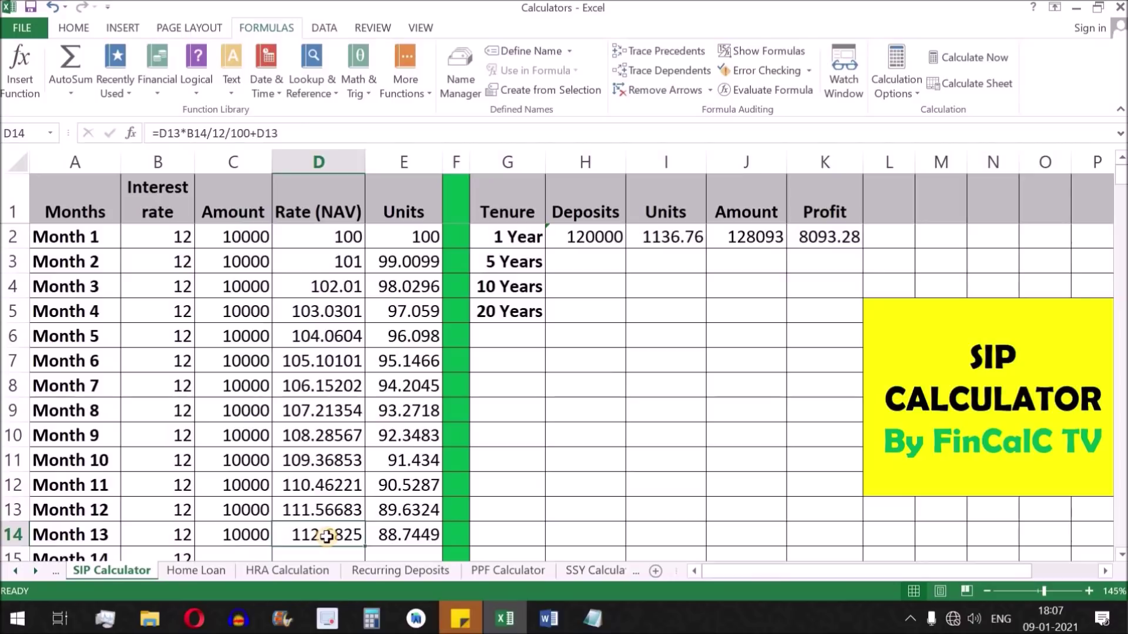
{"action": "left_click", "coordinate": [683, 241]}
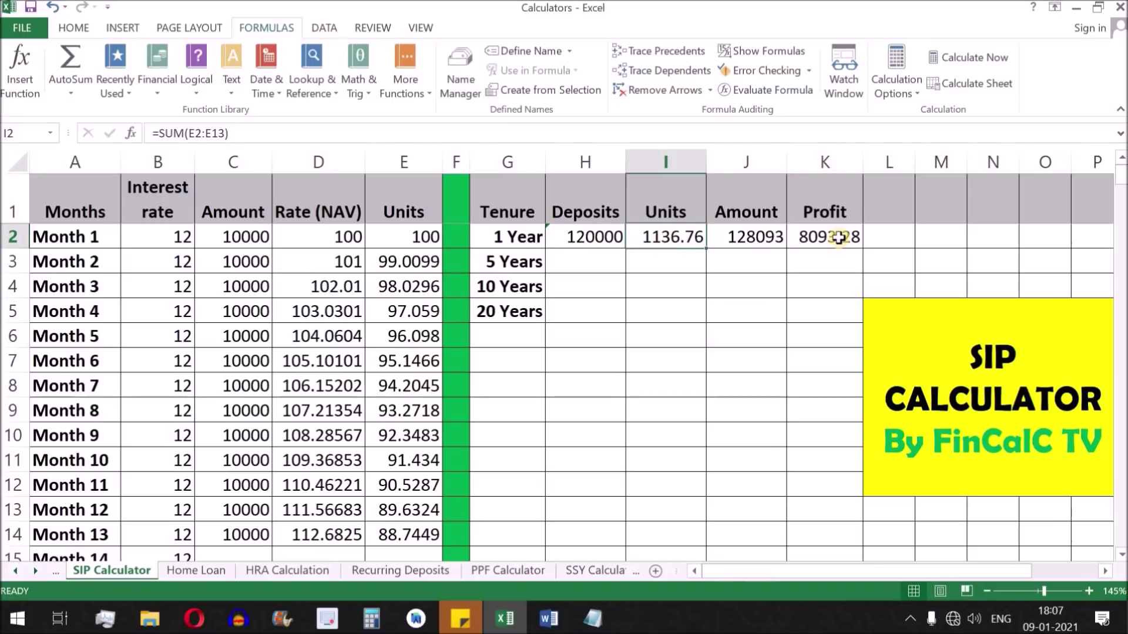
Re-check the J2, H2 and K2 formulas, then select Deposits 120000 and Profit 8093.28 together.
{"action": "left_click", "coordinate": [758, 238]}
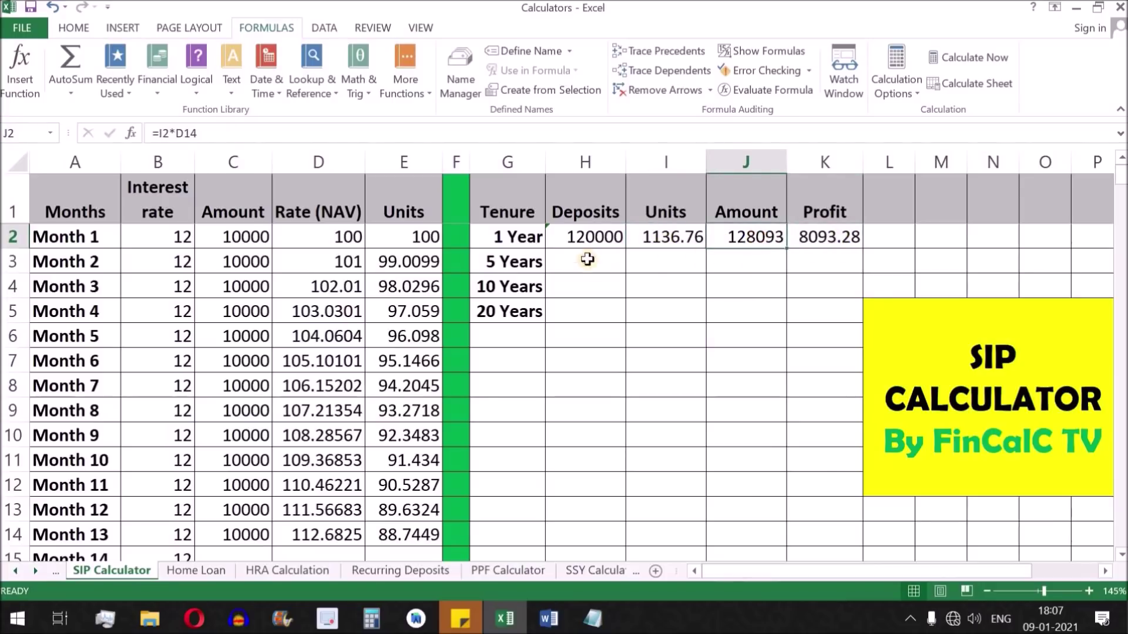
{"action": "left_click", "coordinate": [587, 241]}
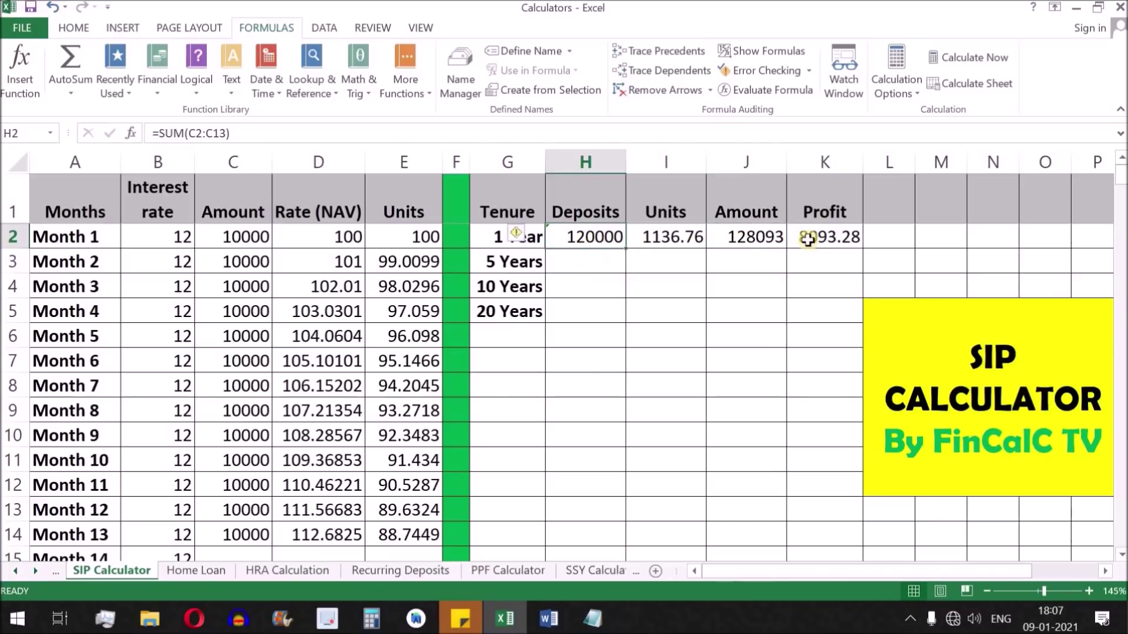
{"action": "left_click", "coordinate": [833, 237]}
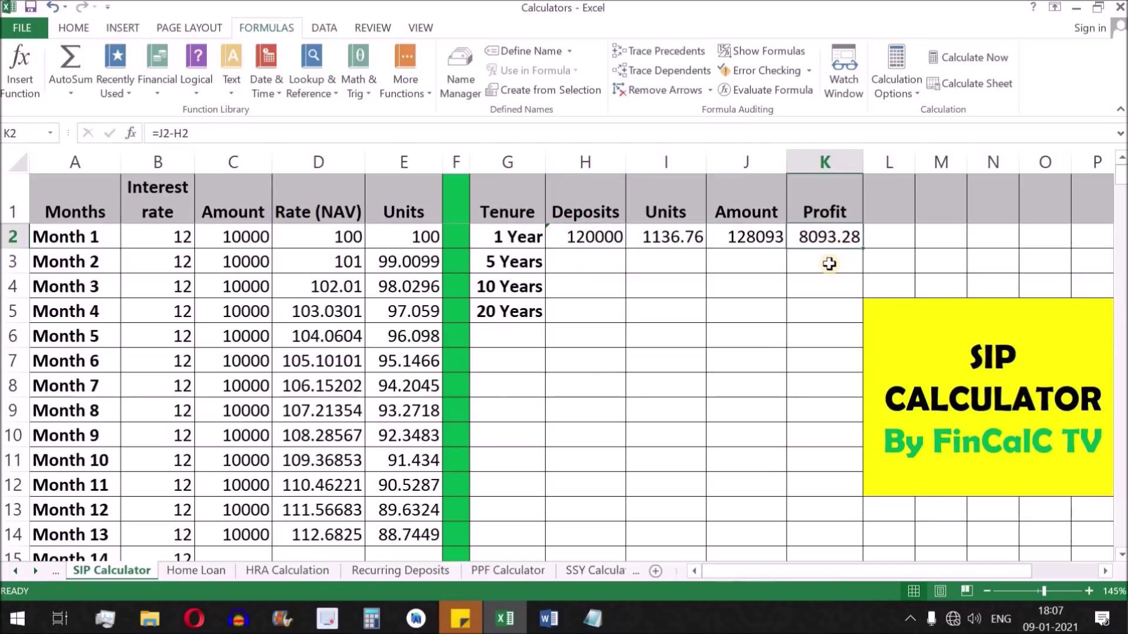
{"action": "key", "text": "Left"}
{"action": "key", "text": "Left"}
{"action": "key", "text": "Left"}
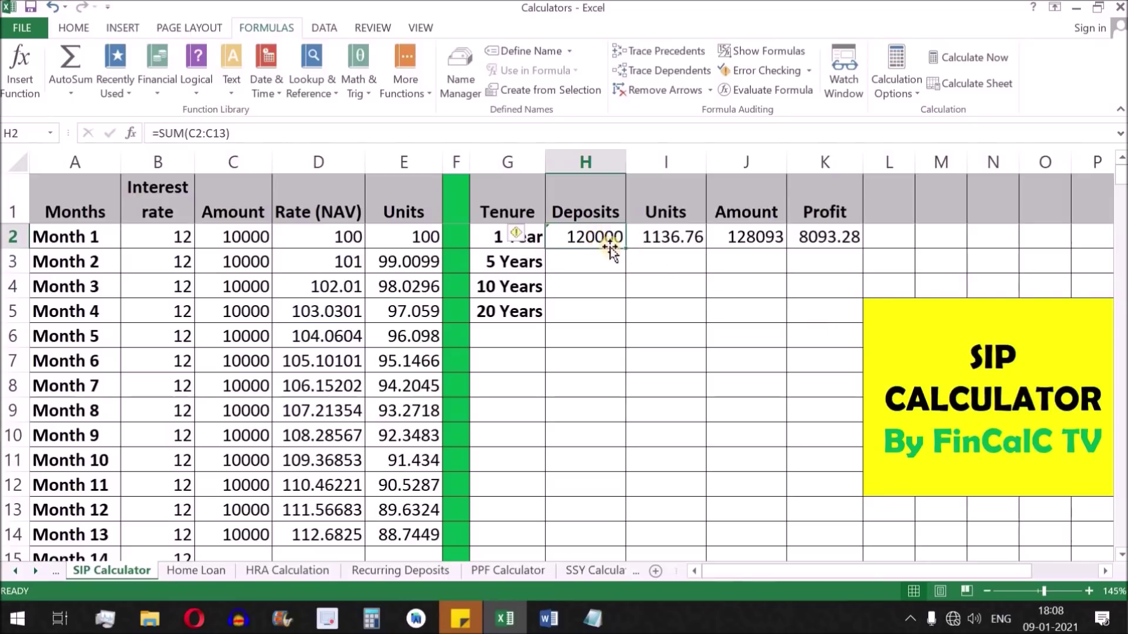
{"action": "left_click", "coordinate": [841, 238], "text": "ctrl"}
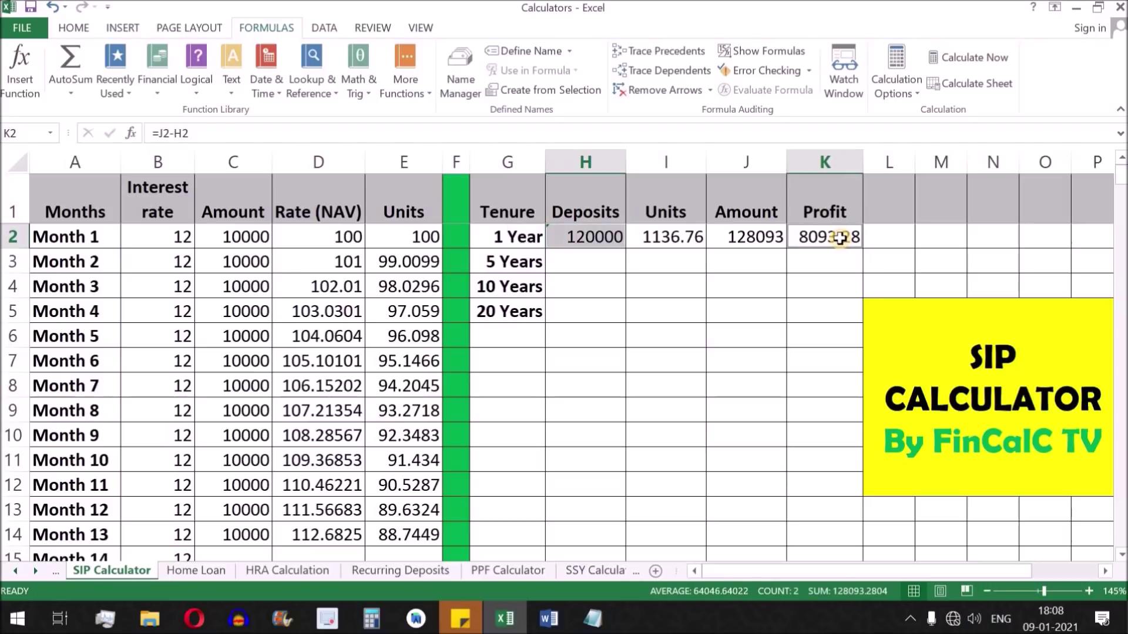
{"action": "left_click", "coordinate": [124, 28]}
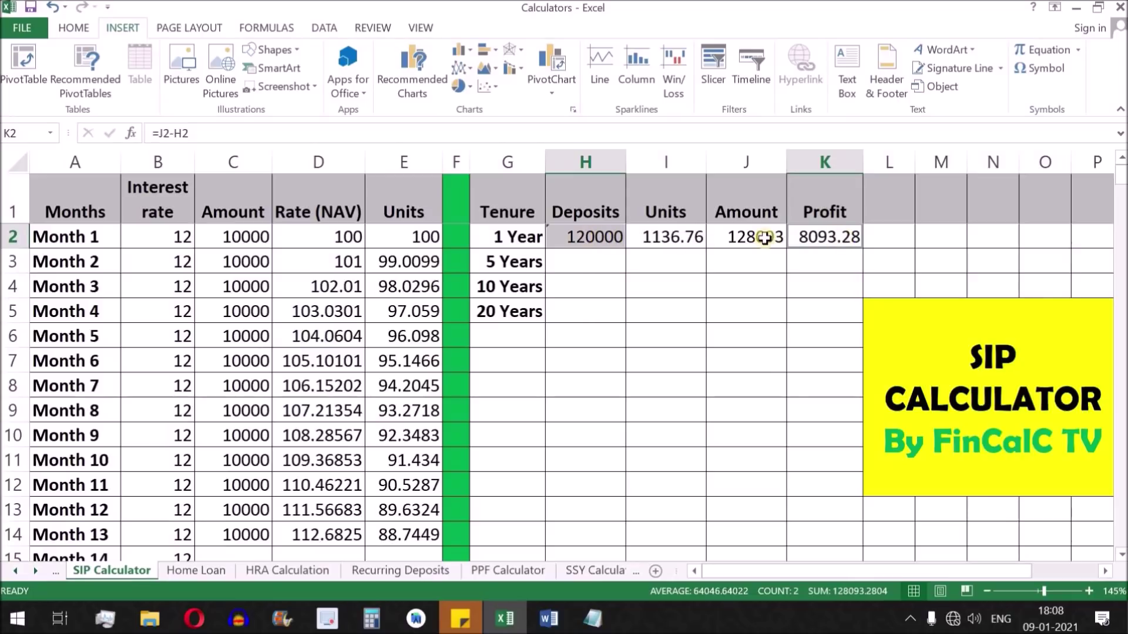
Insert a 2-D pie of 1-year deposits versus profit with percentage labels, shrunk and placed below the summary.
{"action": "left_click", "coordinate": [460, 88]}
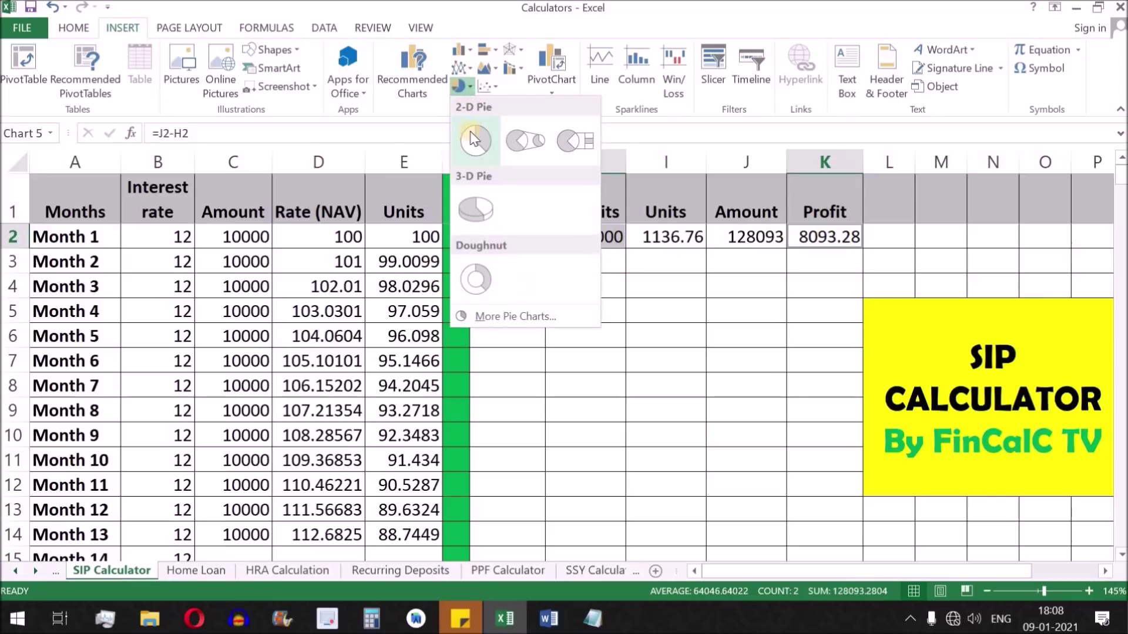
{"action": "left_click", "coordinate": [471, 135]}
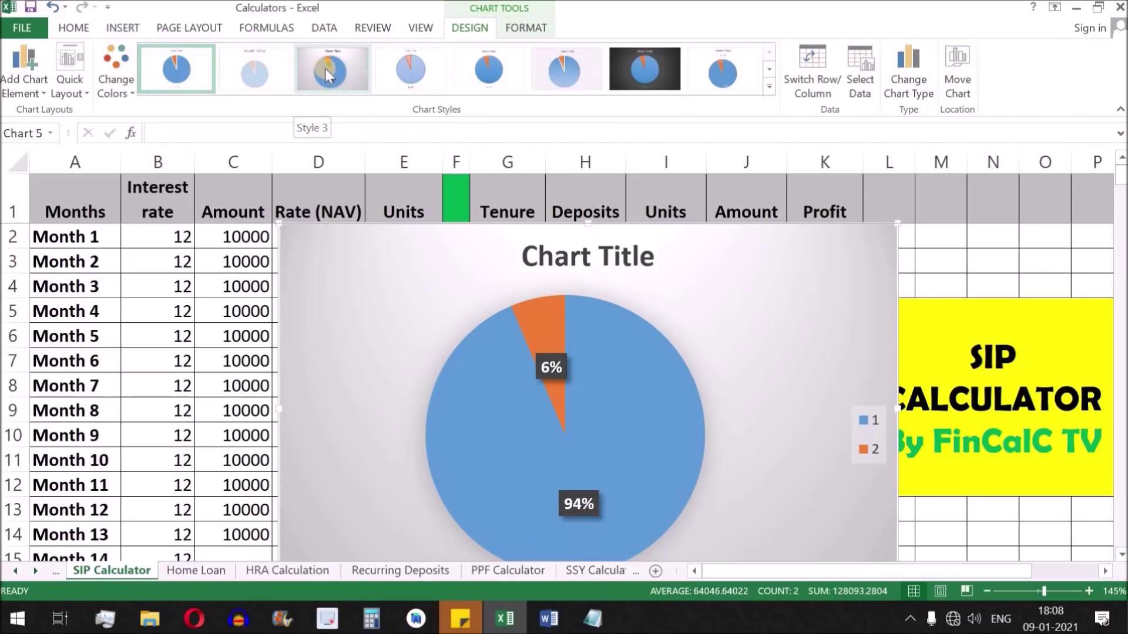
{"action": "left_click", "coordinate": [325, 69]}
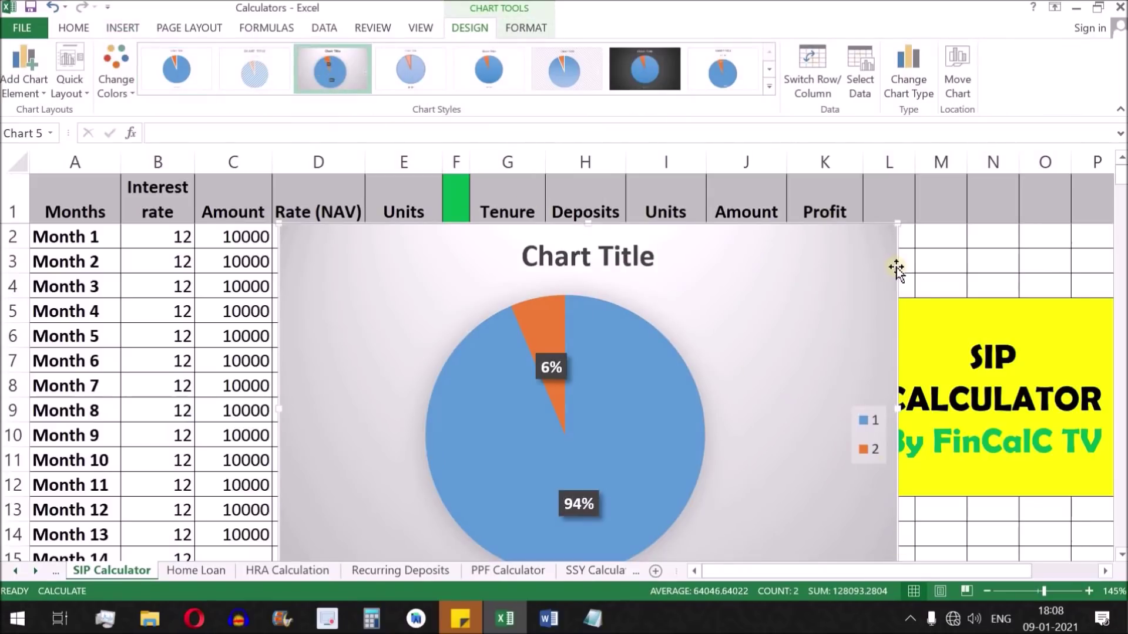
{"action": "left_click_drag", "start_coordinate": [897, 225], "coordinate": [666, 322]}
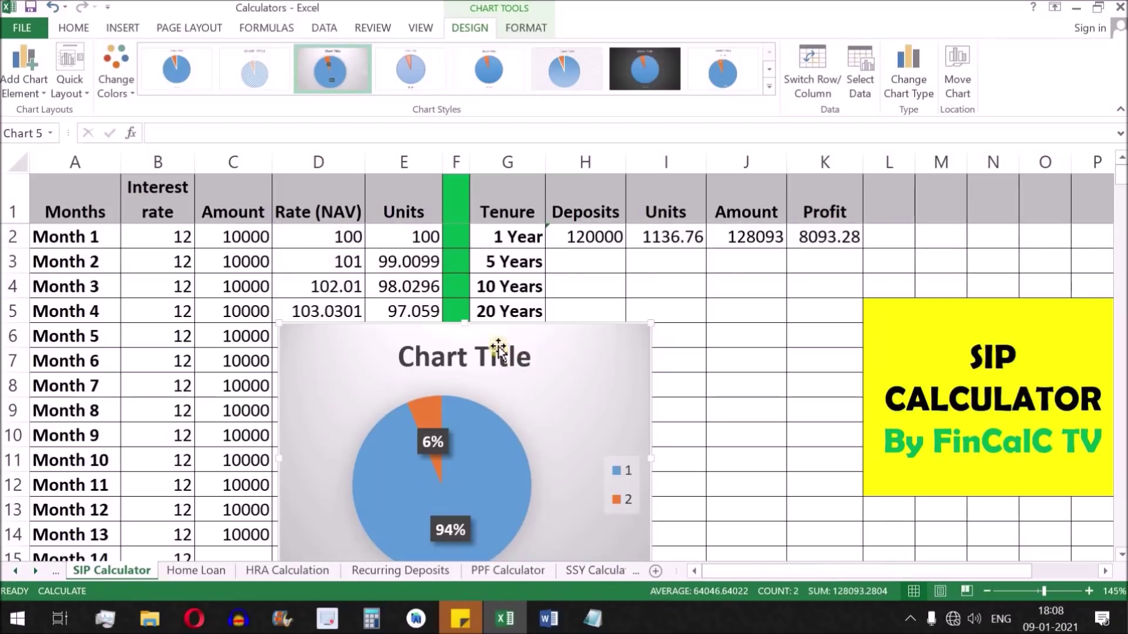
{"action": "left_click_drag", "start_coordinate": [566, 338], "coordinate": [755, 282]}
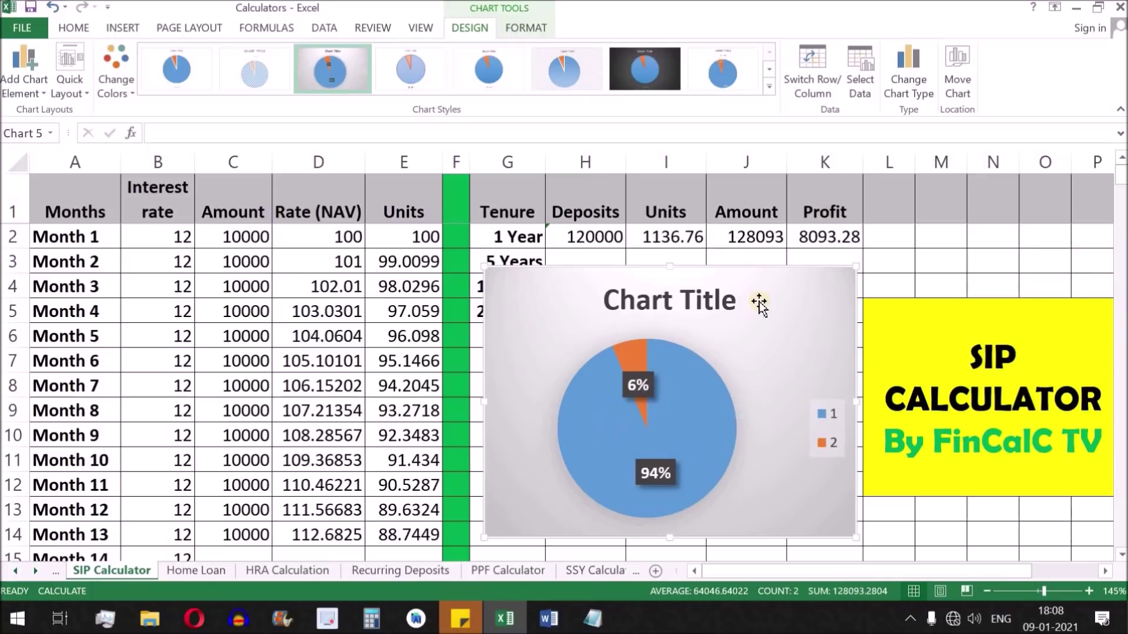
{"action": "left_click", "coordinate": [772, 288]}
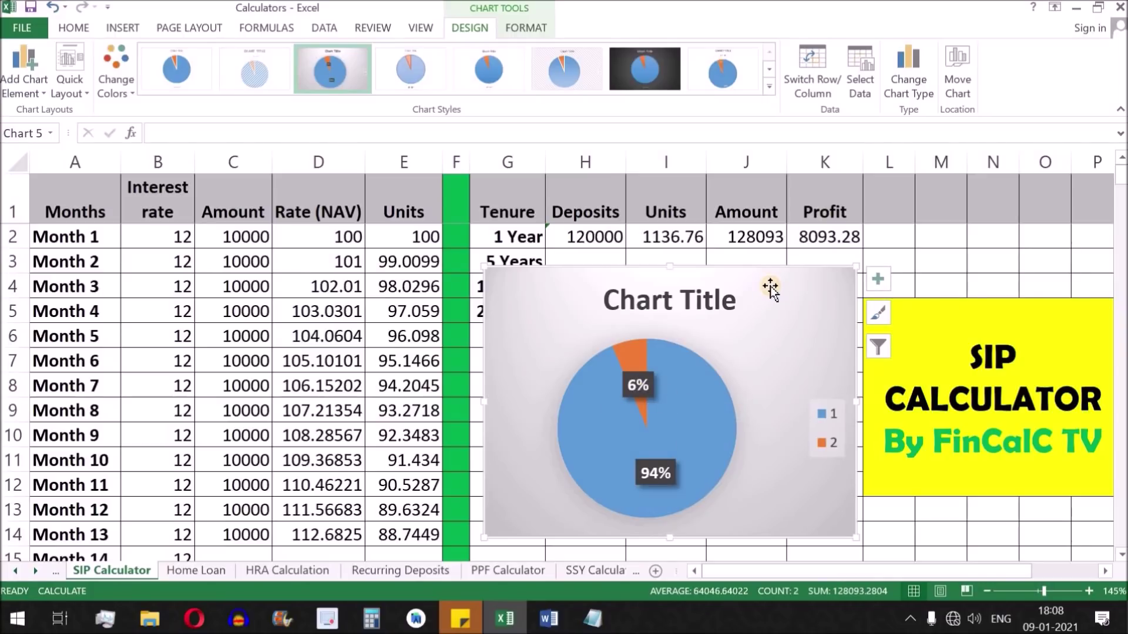
{"action": "left_click_drag", "start_coordinate": [771, 288], "coordinate": [788, 390]}
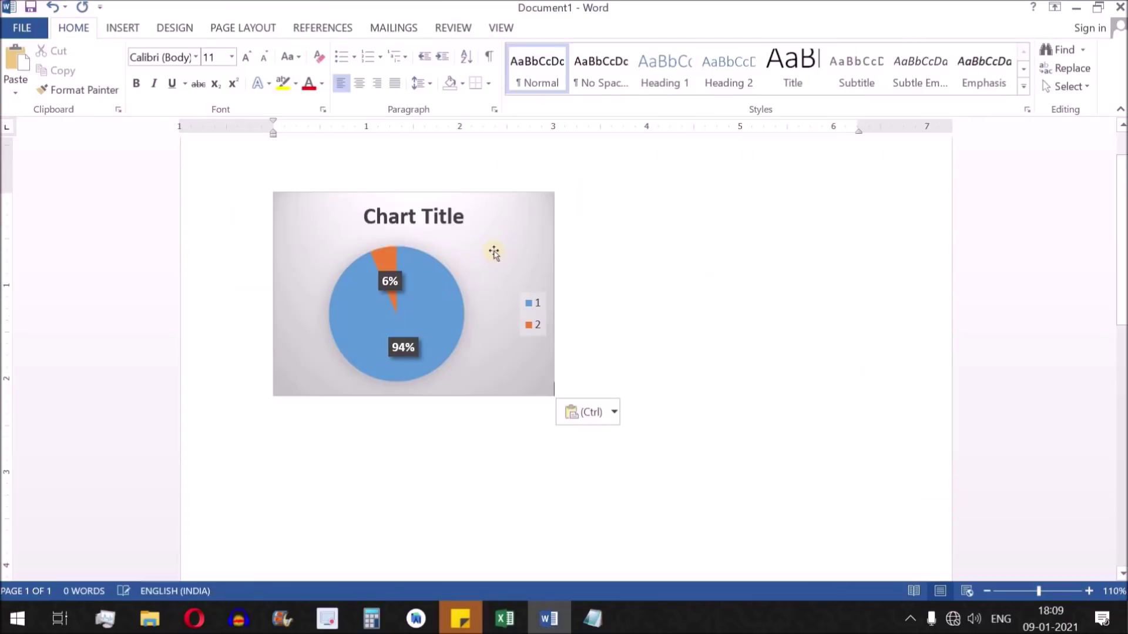
Select the pasted 1-year pie chart in Word, then return to Excel's 5 Years row.
{"action": "left_click", "coordinate": [497, 205]}
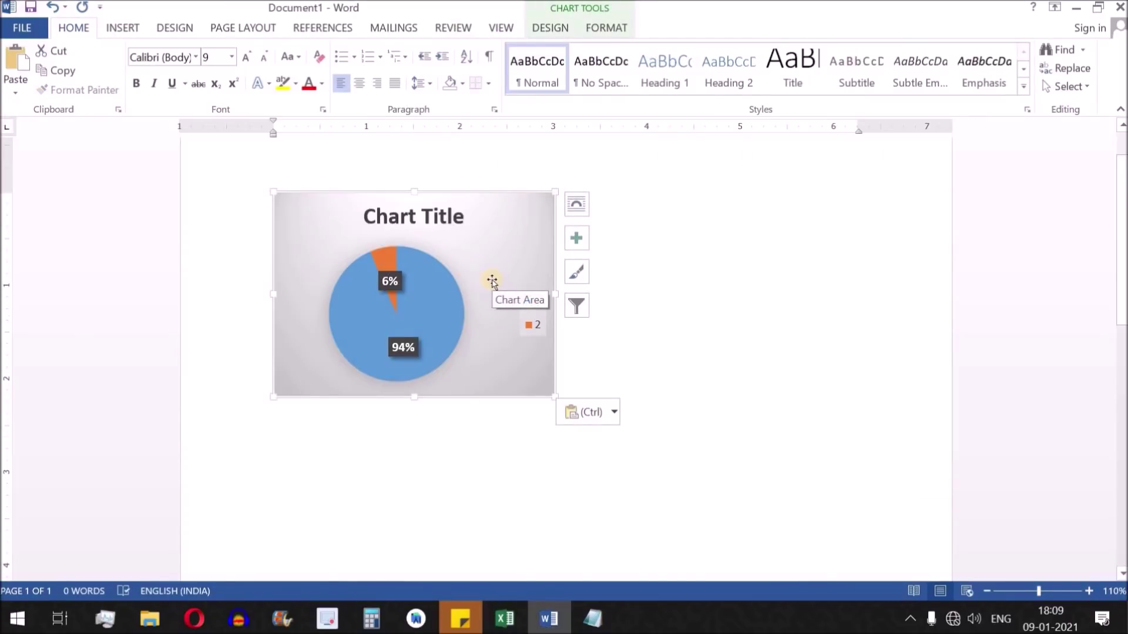
{"action": "key", "text": "alt+Tab"}
{"action": "left_click", "coordinate": [517, 263]}
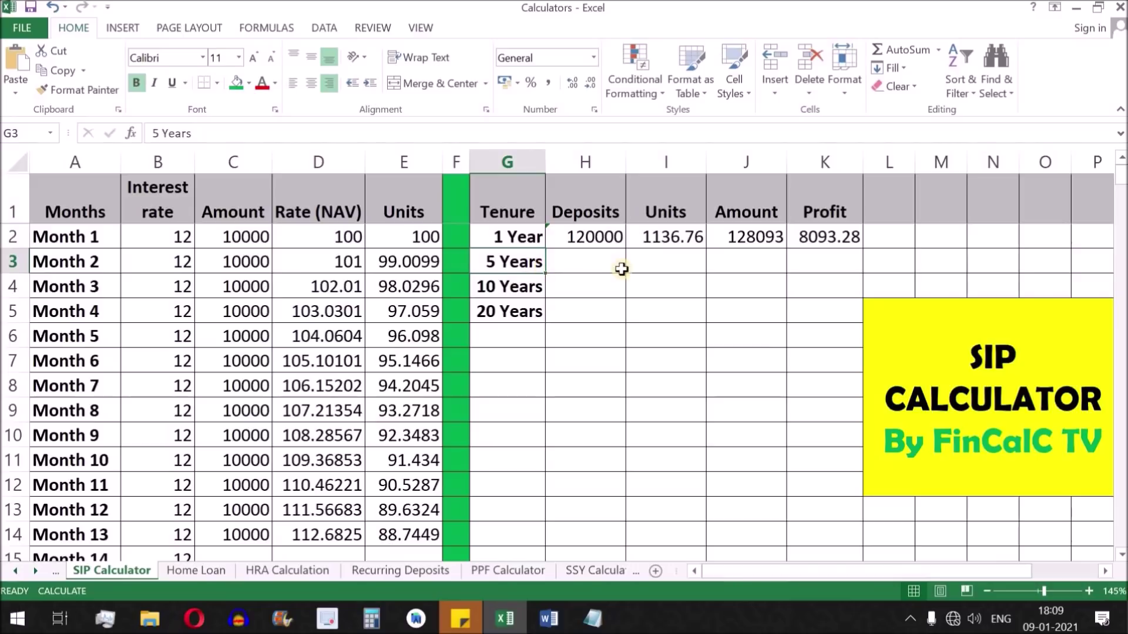
Hide rows 14 to 60 with Ctrl+9 so Month 60 follows Month 12.
{"action": "left_click_drag", "start_coordinate": [571, 262], "coordinate": [818, 265]}
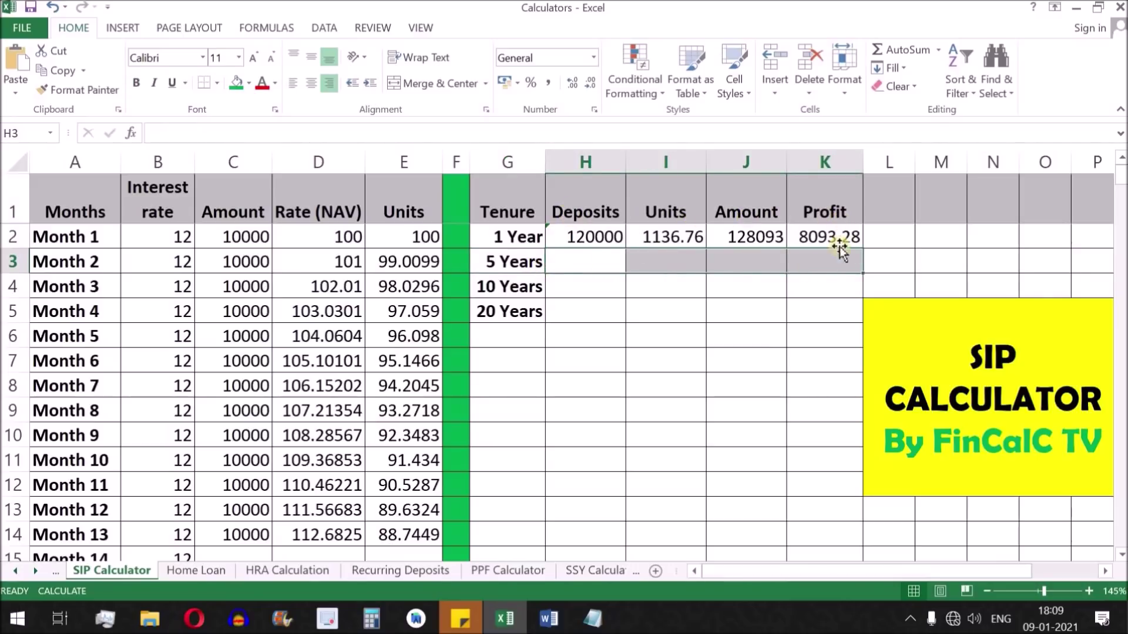
{"action": "left_click_drag", "start_coordinate": [229, 262], "coordinate": [414, 535]}
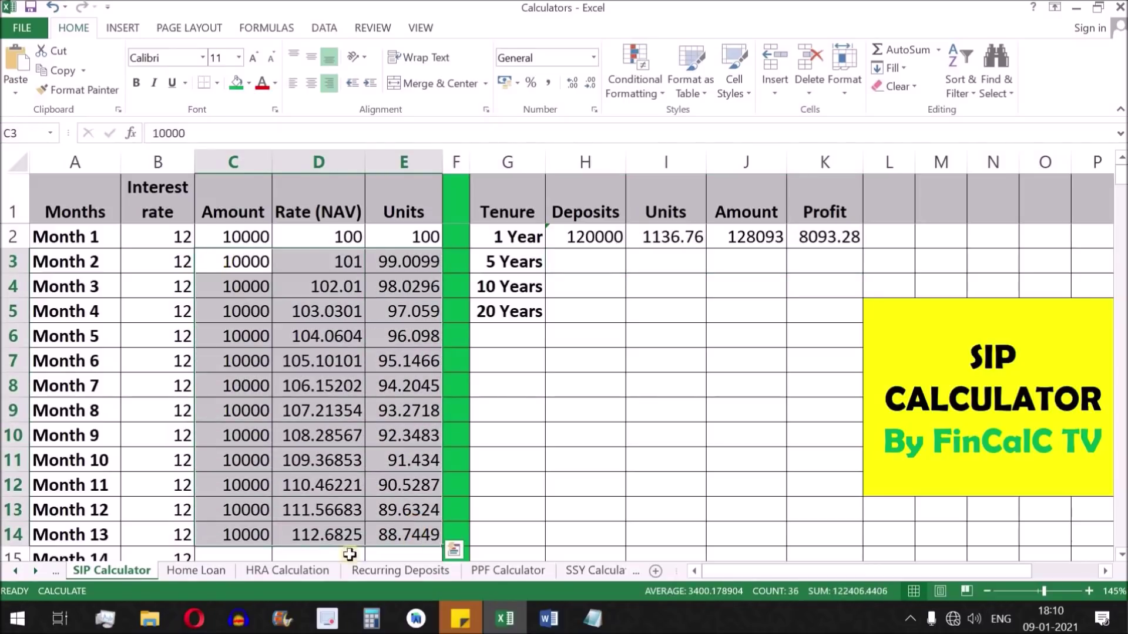
{"action": "left_click", "coordinate": [510, 267]}
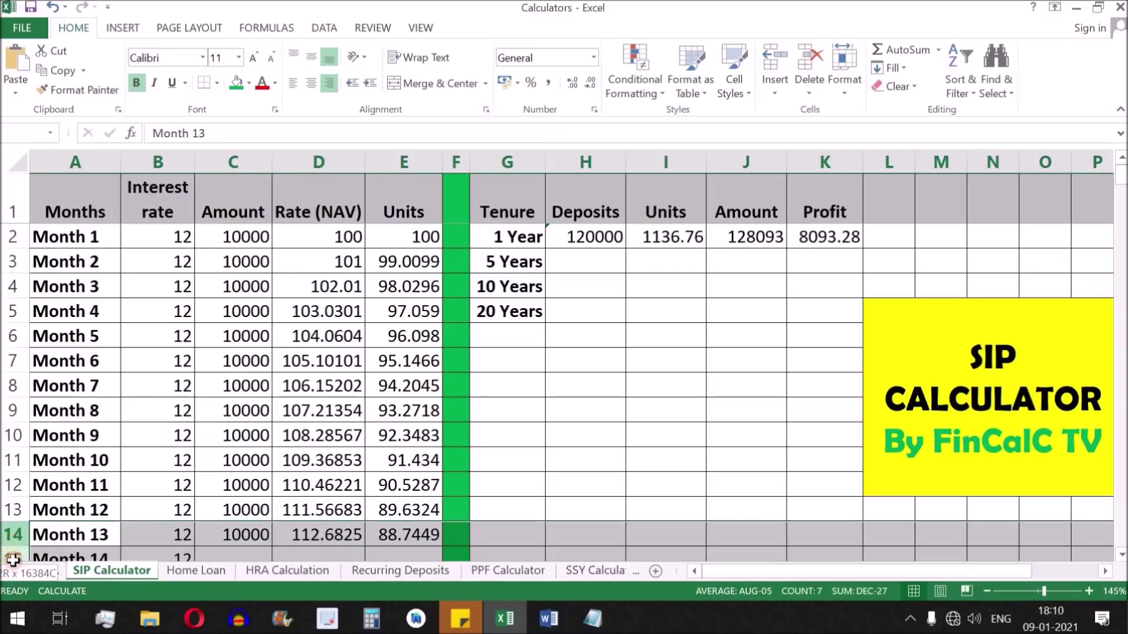
{"action": "left_click_drag", "start_coordinate": [15, 534], "coordinate": [14, 260]}
{"action": "key", "text": "ctrl+9"}
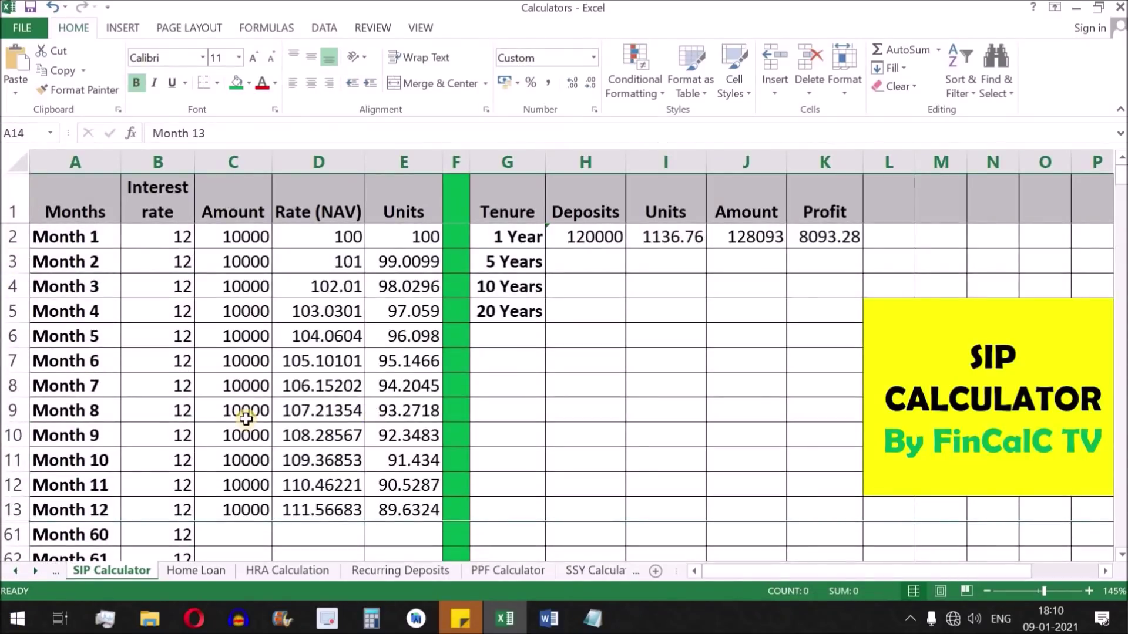
{"action": "left_click_drag", "start_coordinate": [83, 238], "coordinate": [105, 535]}
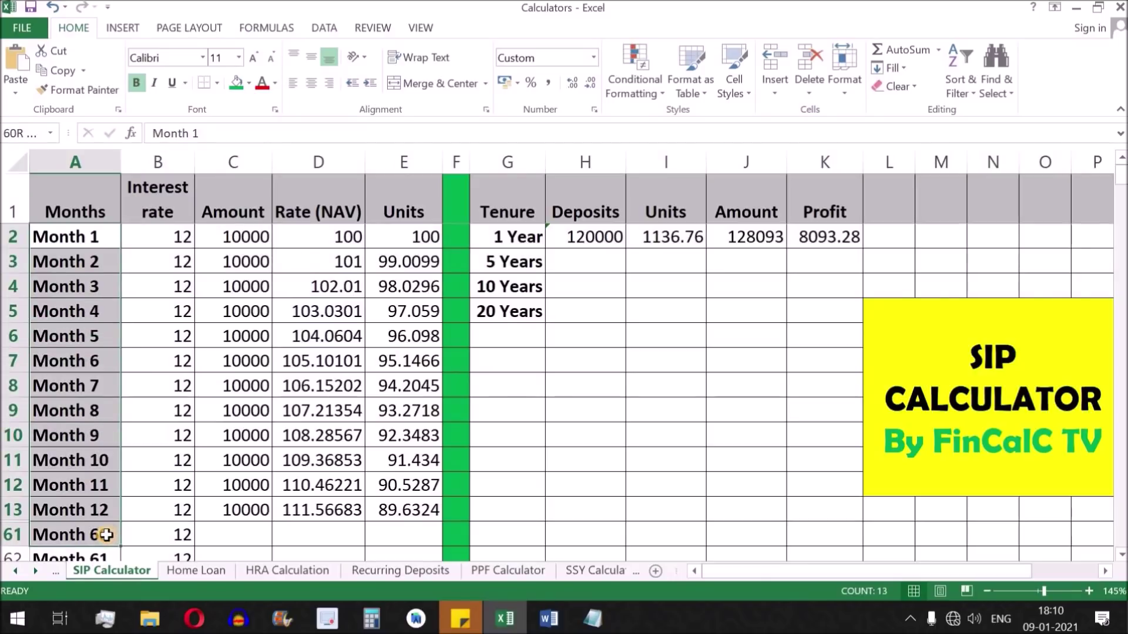
{"action": "left_click", "coordinate": [263, 536]}
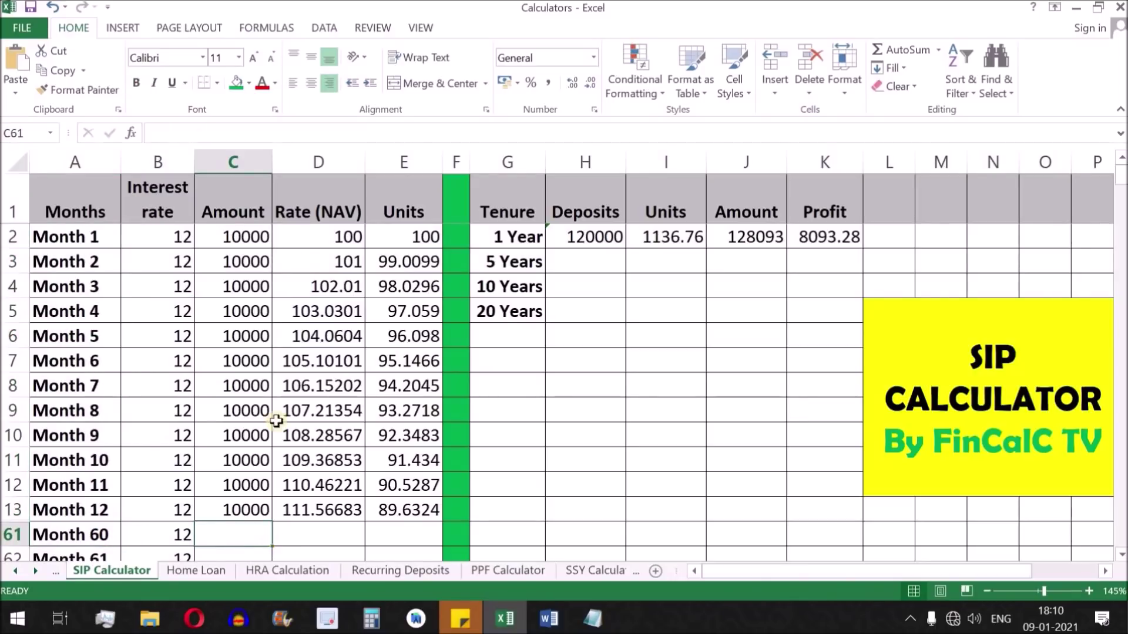
Fill the 10000 amount, NAV and Units formulas down to Month 60 in row 61.
{"action": "left_click", "coordinate": [252, 509]}
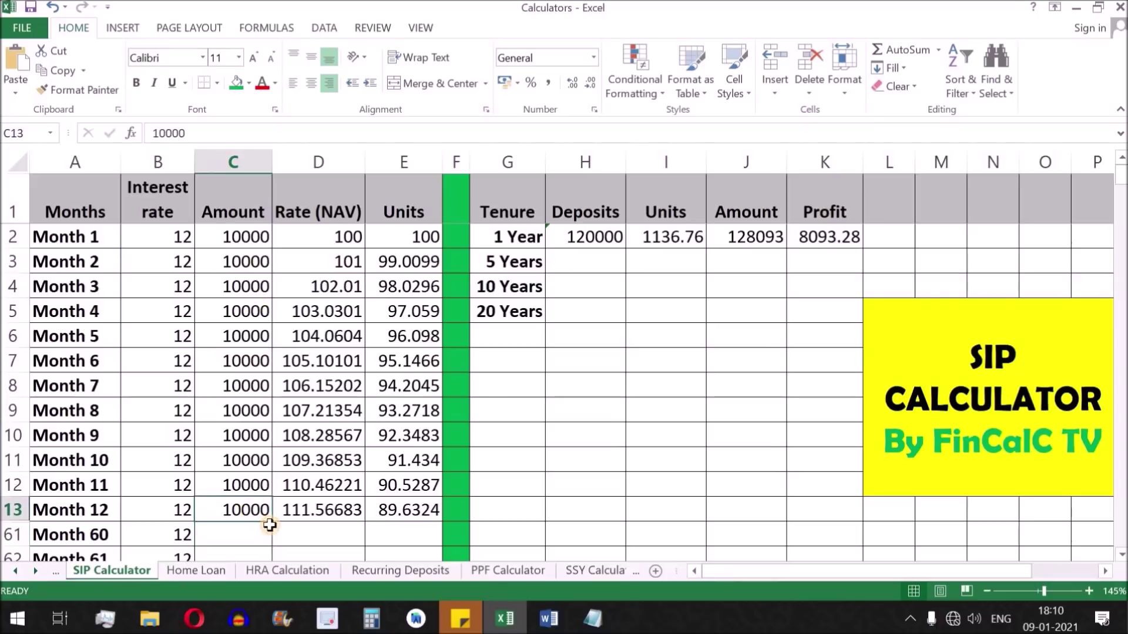
{"action": "left_click_drag", "start_coordinate": [271, 524], "coordinate": [258, 536]}
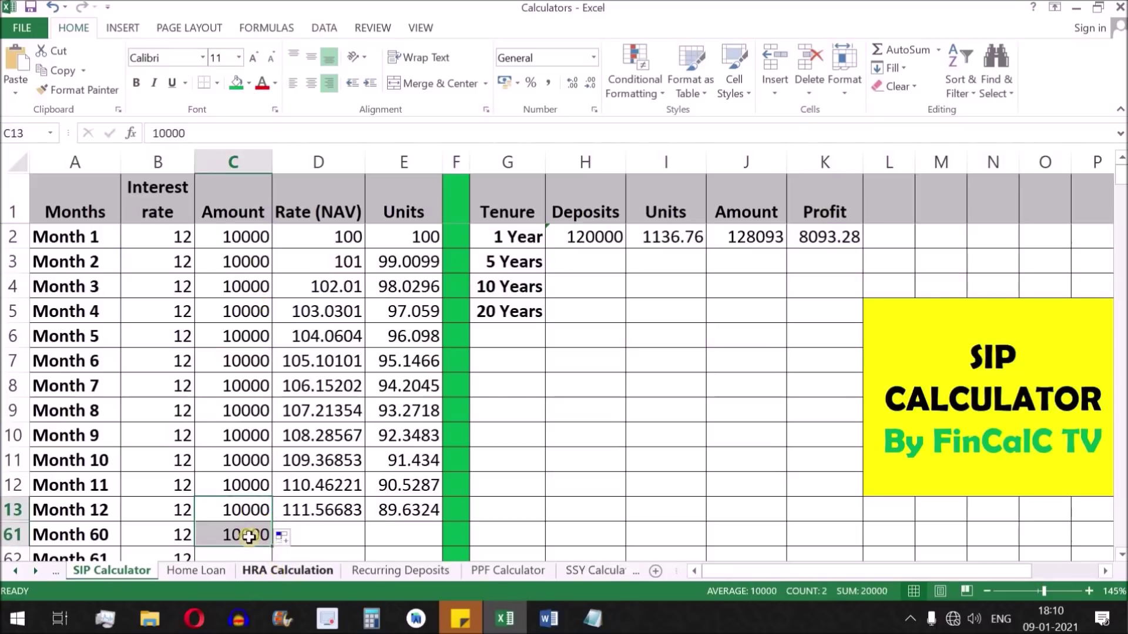
{"action": "left_click", "coordinate": [335, 511]}
{"action": "left_click_drag", "start_coordinate": [364, 523], "coordinate": [364, 545]}
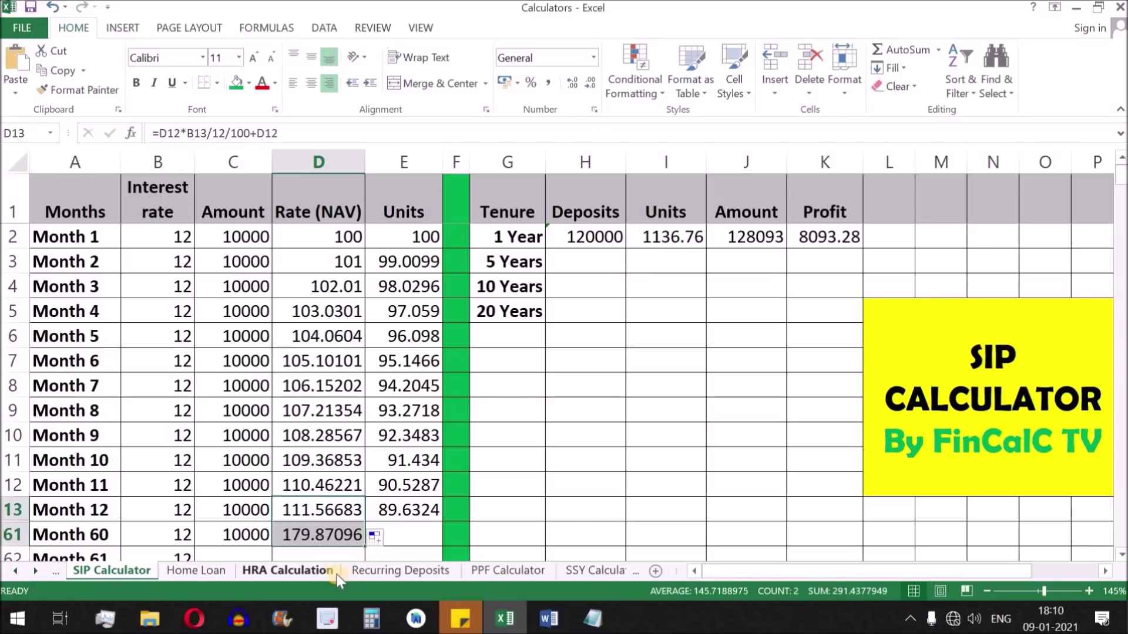
{"action": "left_click", "coordinate": [411, 512]}
{"action": "left_click_drag", "start_coordinate": [442, 523], "coordinate": [442, 545]}
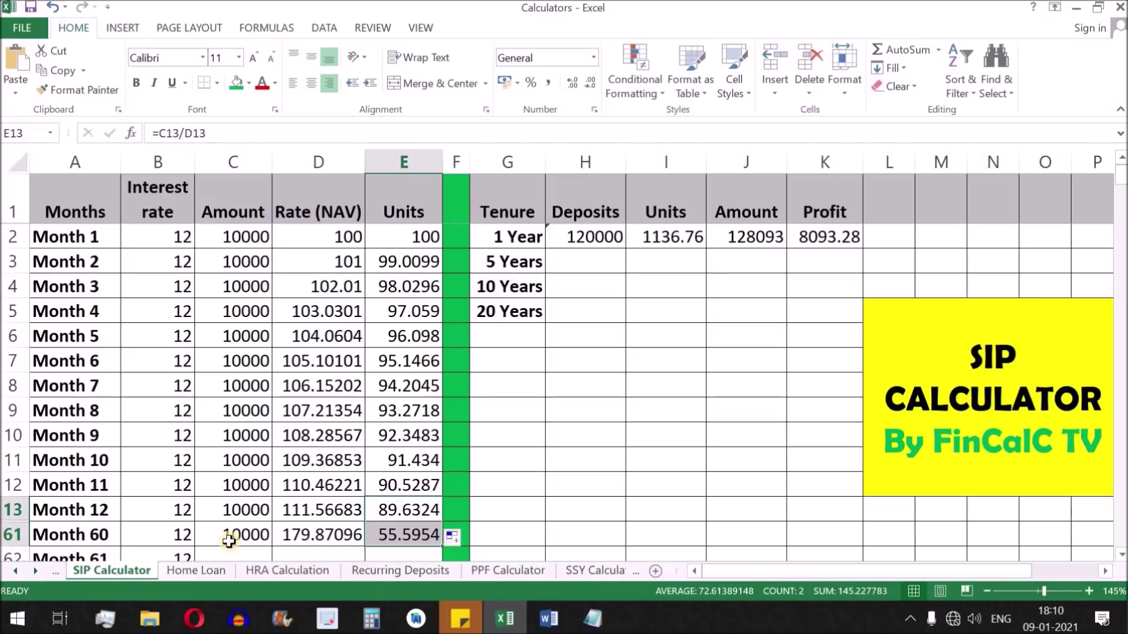
{"action": "left_click_drag", "start_coordinate": [247, 535], "coordinate": [405, 535]}
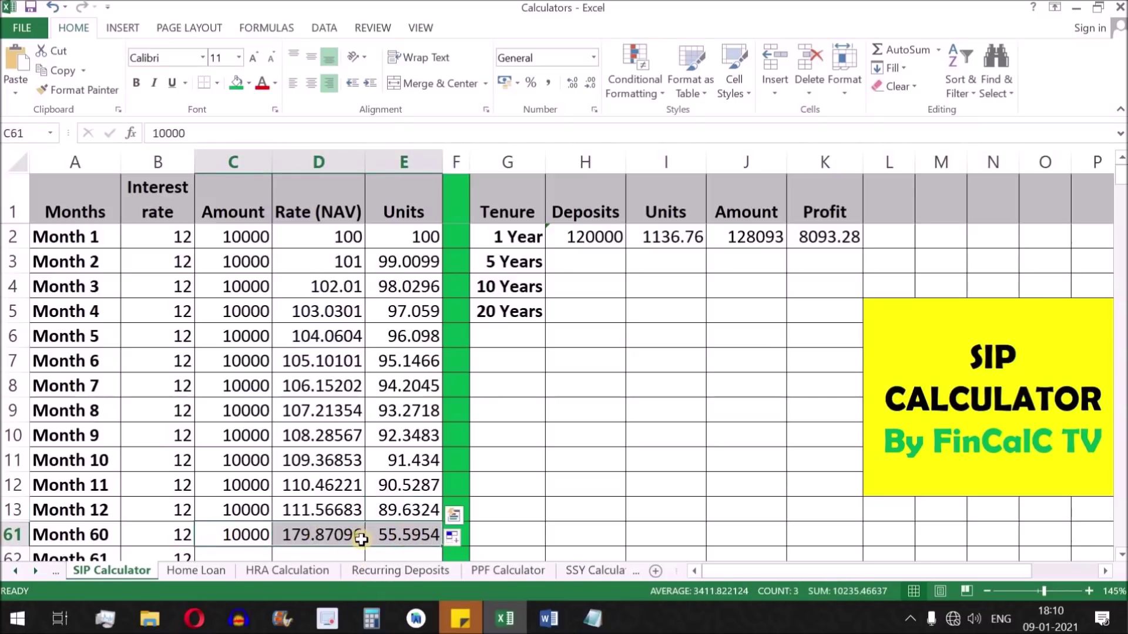
{"action": "left_click", "coordinate": [584, 260]}
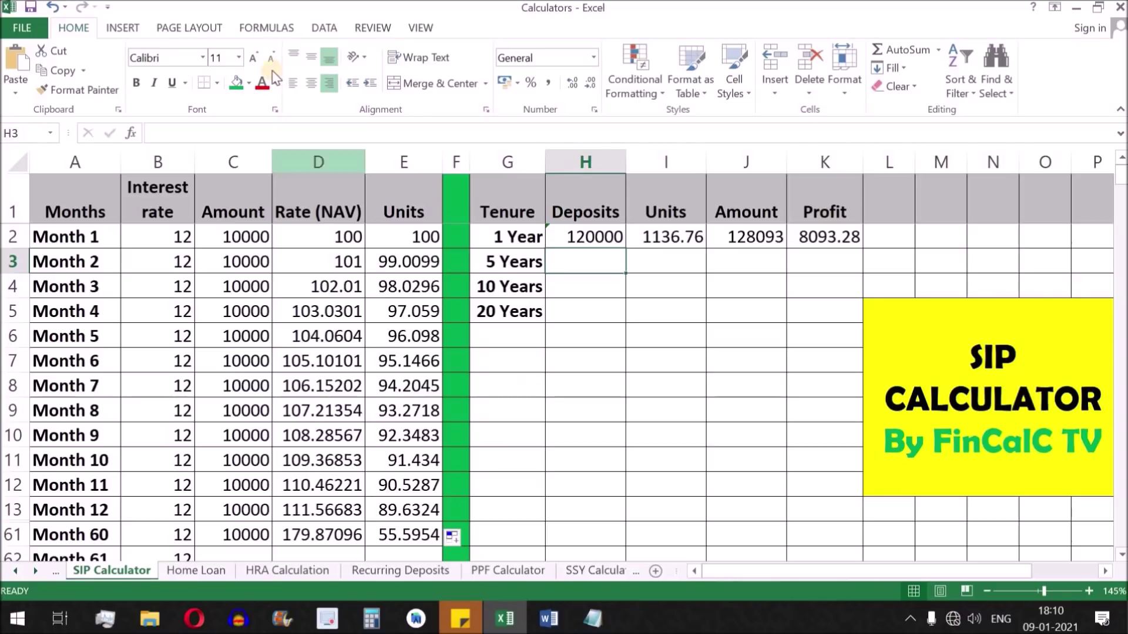
{"action": "left_click", "coordinate": [266, 28]}
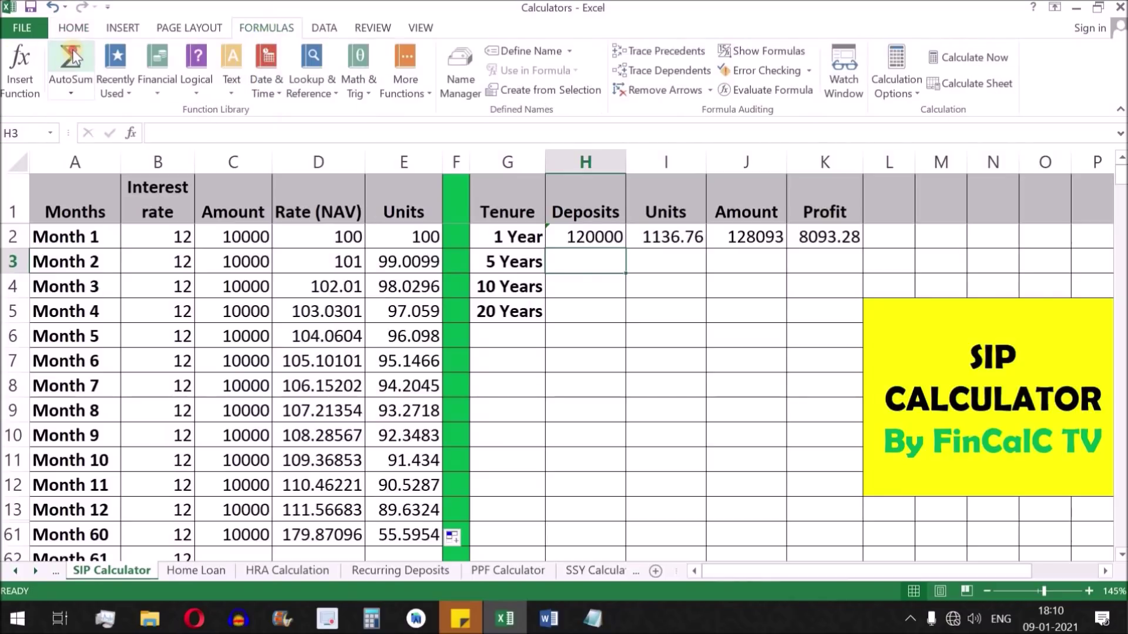
AutoSum C2:C61 in H3 for 5-year deposits of 600000.
{"action": "left_click", "coordinate": [72, 49]}
{"action": "left_click_drag", "start_coordinate": [258, 235], "coordinate": [259, 533]}
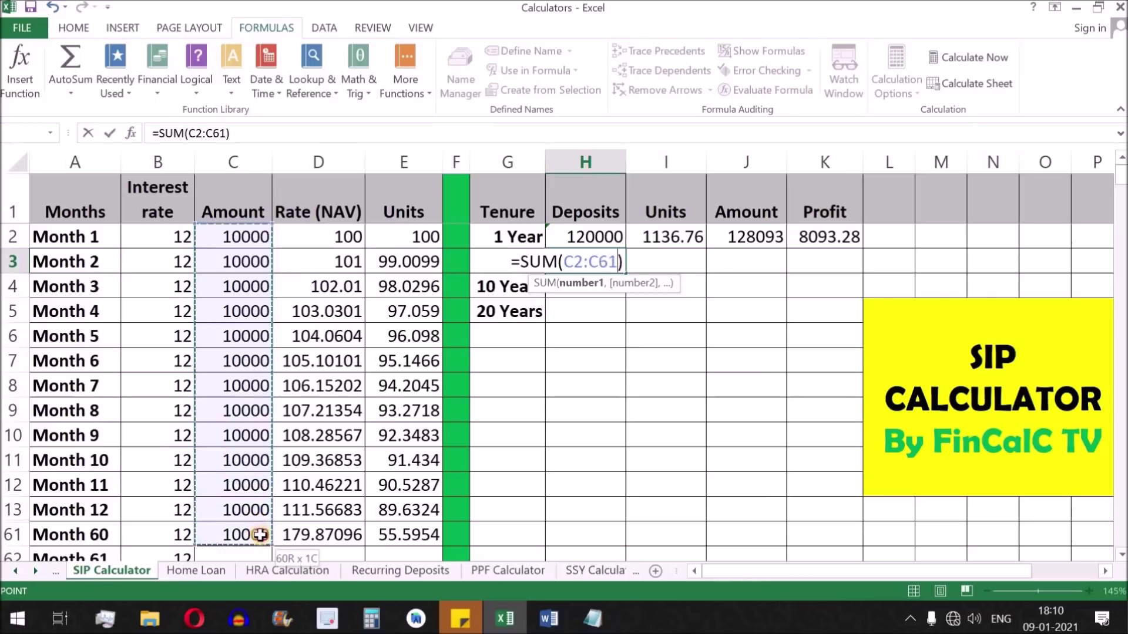
{"action": "key", "text": "Return"}
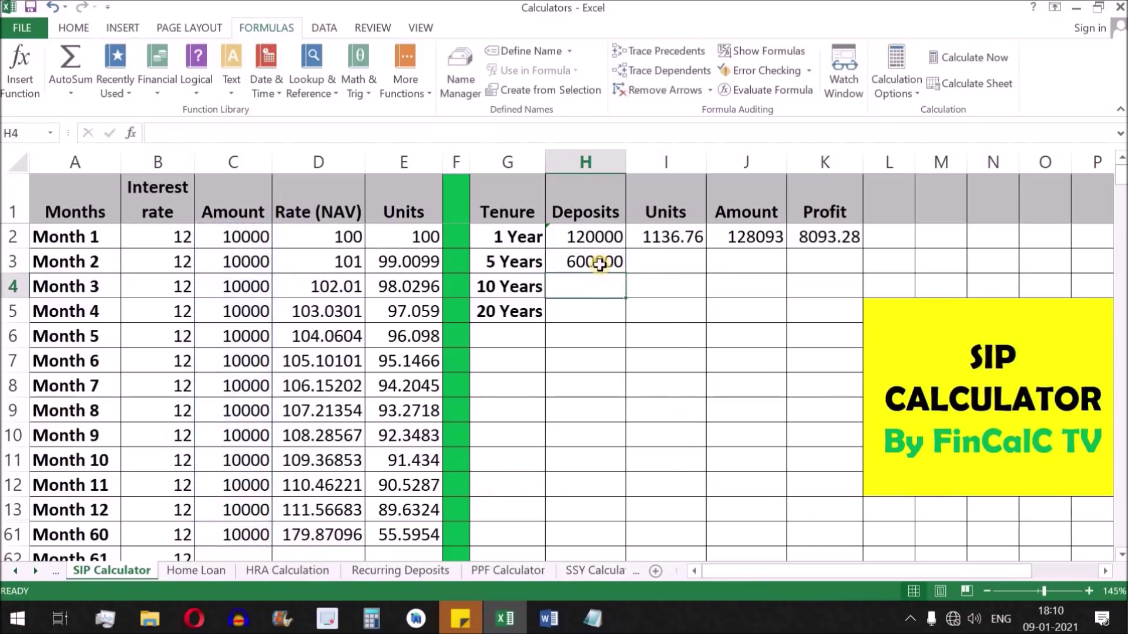
{"action": "left_click", "coordinate": [604, 265]}
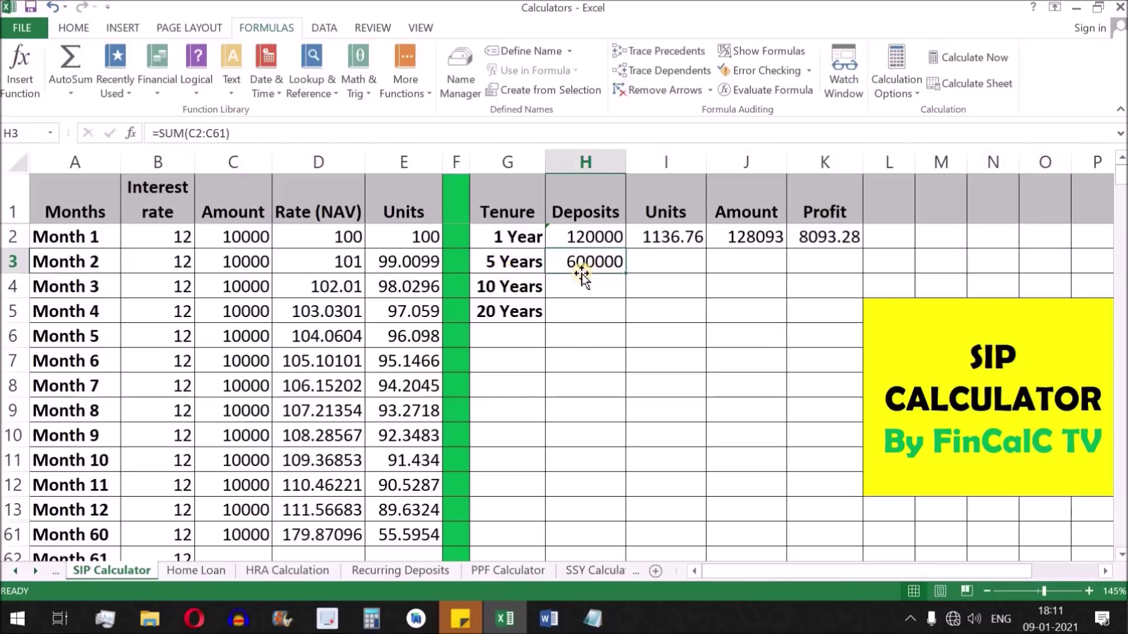
AutoSum E2:E61 in I3 for 5-year total units of 4540.46.
{"action": "left_click", "coordinate": [667, 265]}
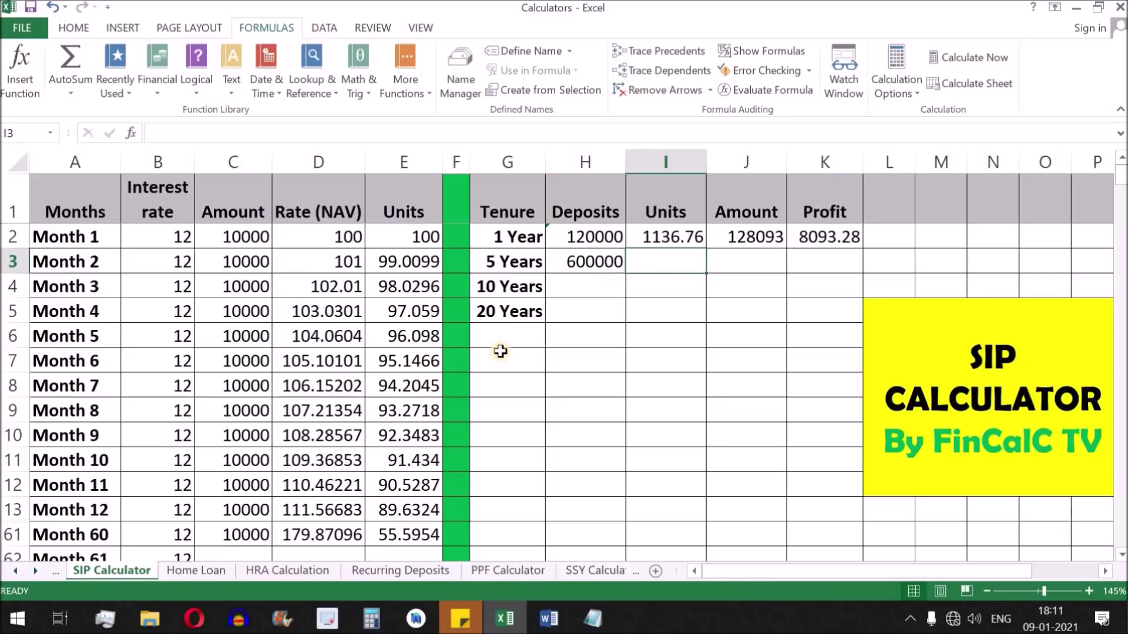
{"action": "left_click", "coordinate": [71, 57]}
{"action": "left_click_drag", "start_coordinate": [414, 238], "coordinate": [461, 528]}
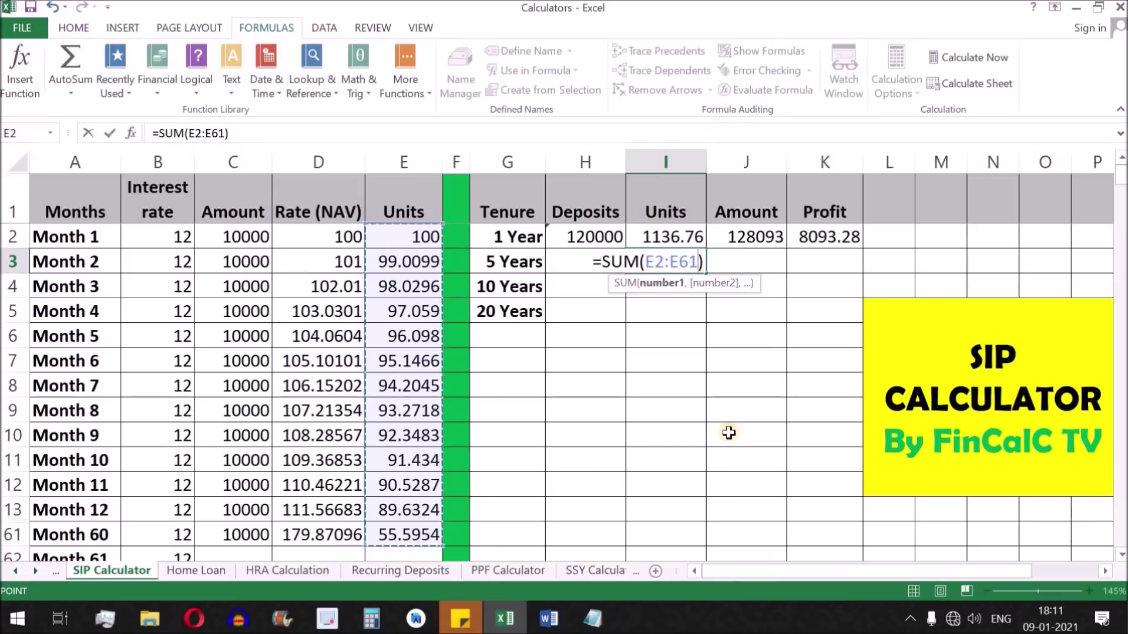
{"action": "key", "text": "Return"}
{"action": "left_click", "coordinate": [670, 265]}
{"action": "left_click", "coordinate": [758, 257]}
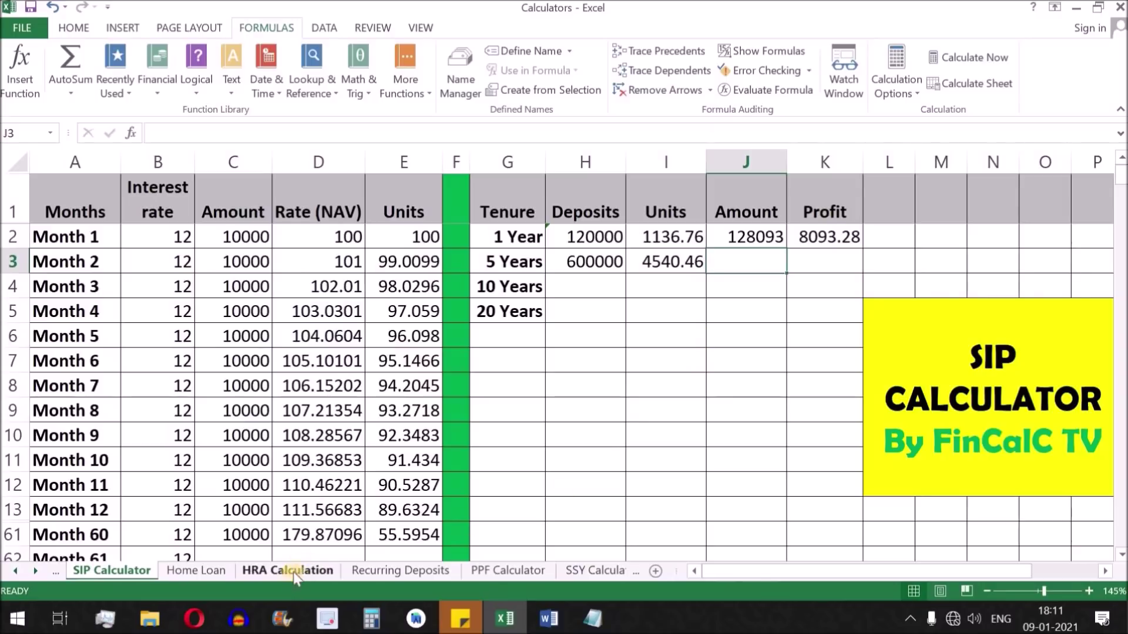
{"action": "left_click", "coordinate": [246, 536]}
Extend the amount, NAV and units from Month 60 into the Month 61 row.
{"action": "left_click_drag", "start_coordinate": [269, 548], "coordinate": [270, 559]}
{"action": "left_click", "coordinate": [320, 536]}
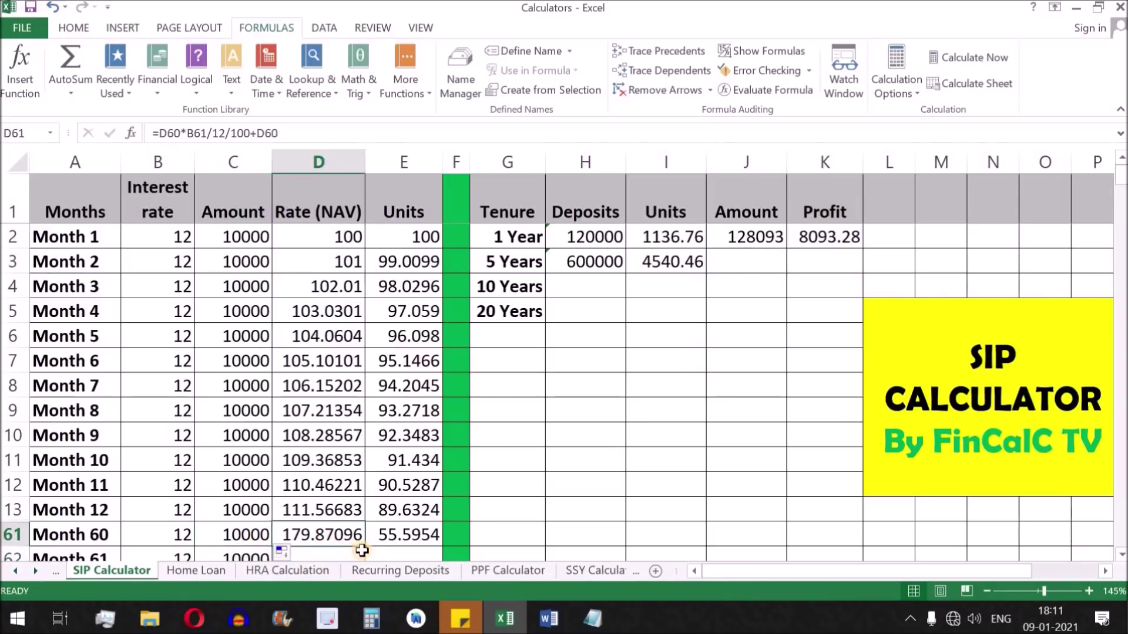
{"action": "left_click_drag", "start_coordinate": [364, 551], "coordinate": [361, 486]}
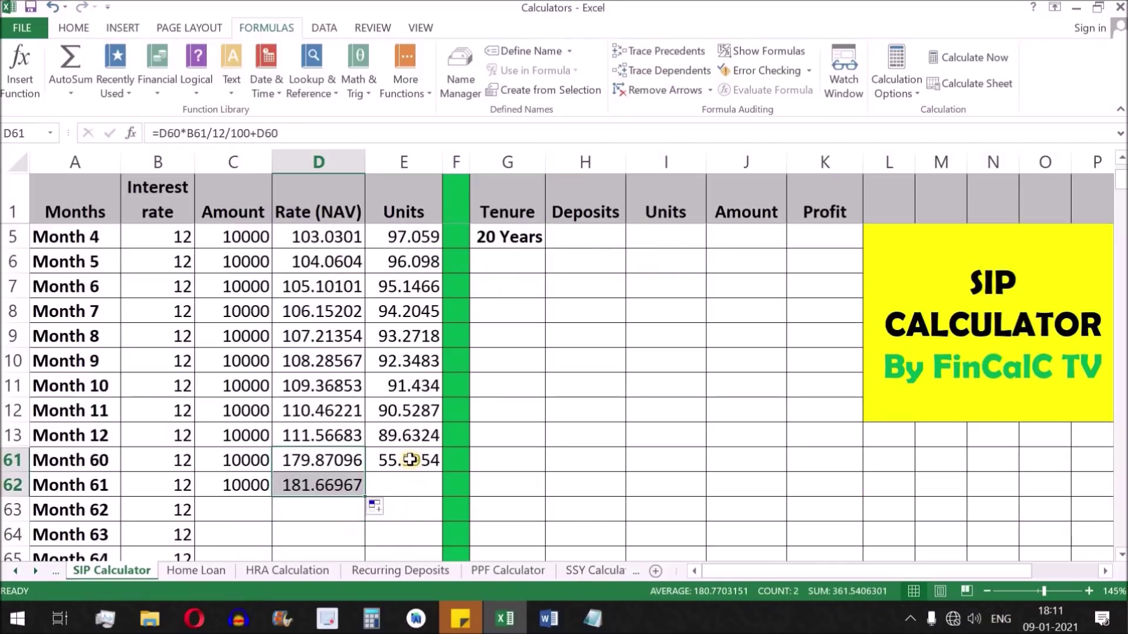
{"action": "left_click", "coordinate": [379, 460]}
{"action": "left_click_drag", "start_coordinate": [442, 474], "coordinate": [442, 494]}
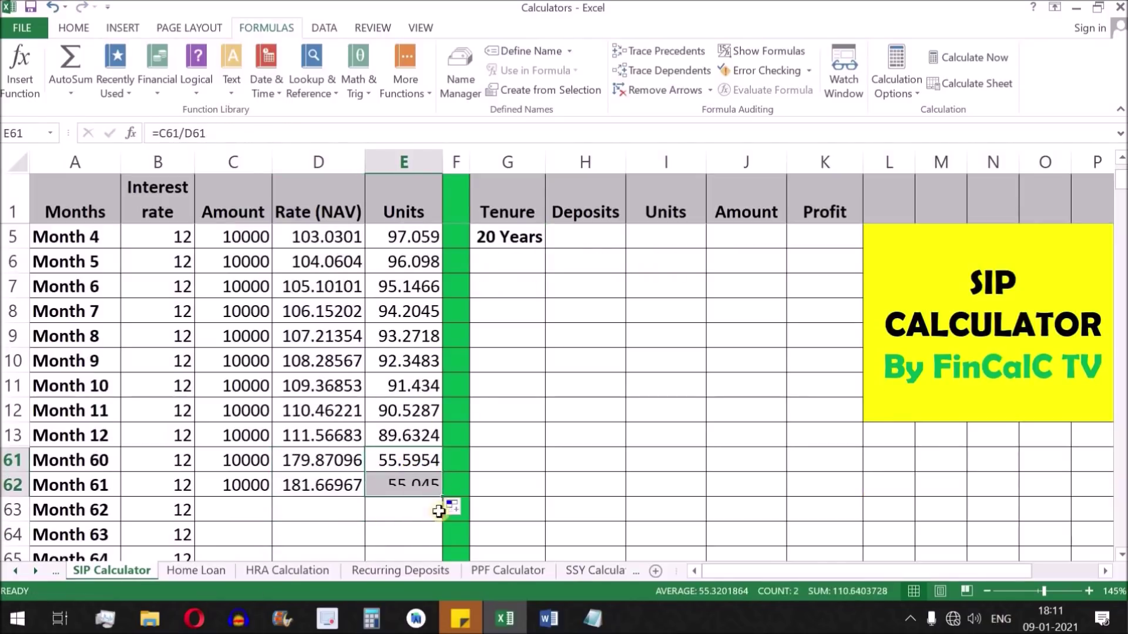
{"action": "scroll", "coordinate": [665, 467], "scroll_direction": "up", "scroll_amount": 1}
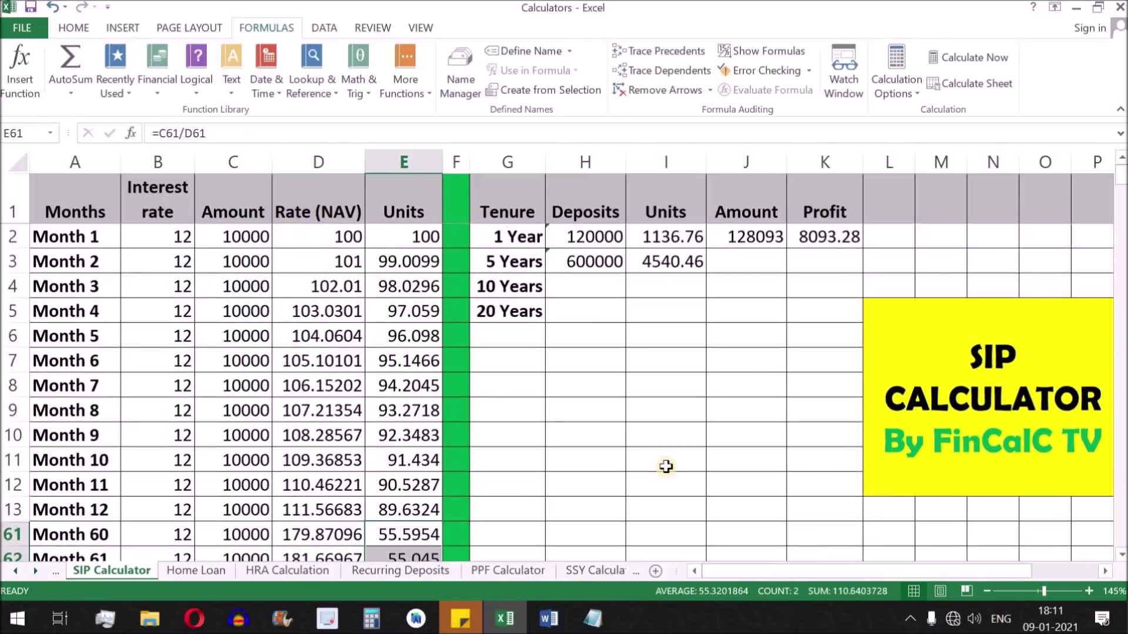
Enter =I3*D62 in J3, giving a 5-year amount of 824864.
{"action": "left_click", "coordinate": [749, 267]}
{"action": "type", "text": "="}
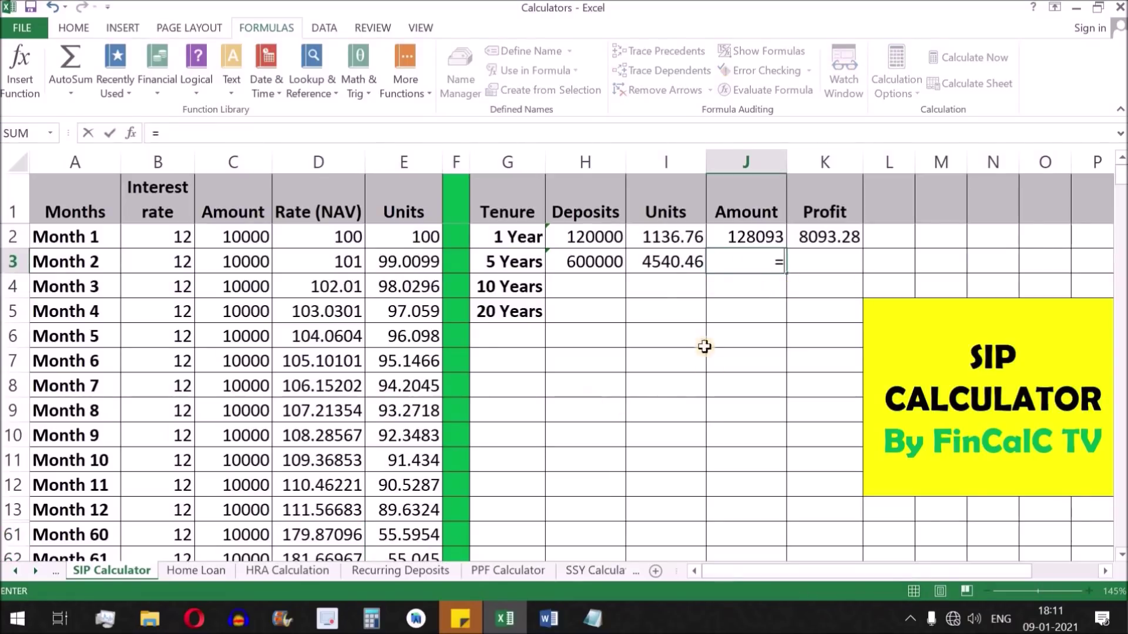
{"action": "left_click", "coordinate": [667, 267]}
{"action": "type", "text": "*"}
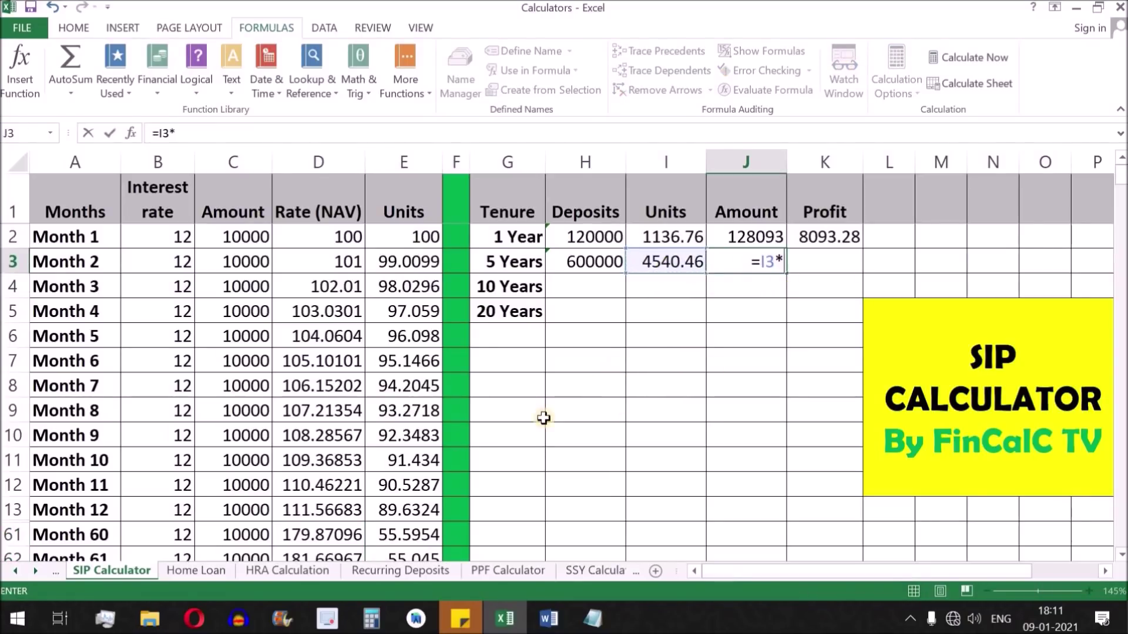
{"action": "left_click", "coordinate": [324, 558]}
{"action": "key", "text": "Return"}
{"action": "left_click", "coordinate": [749, 267]}
Enter =J3-H3 in K3, giving a 5-year profit of 224864.
{"action": "left_click", "coordinate": [824, 261]}
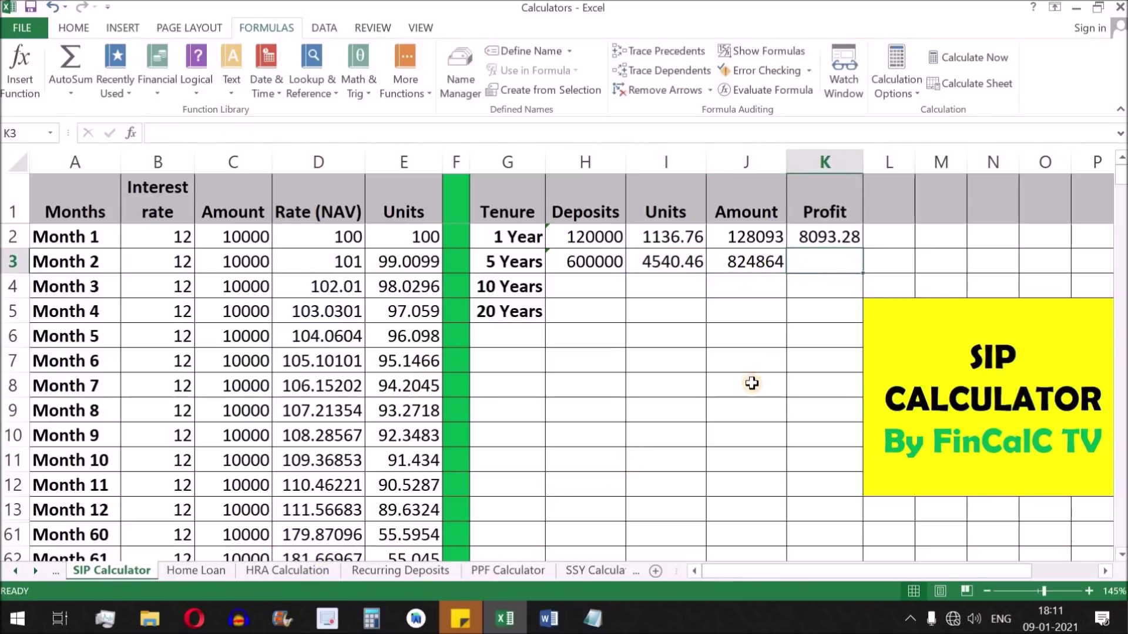
{"action": "type", "text": "="}
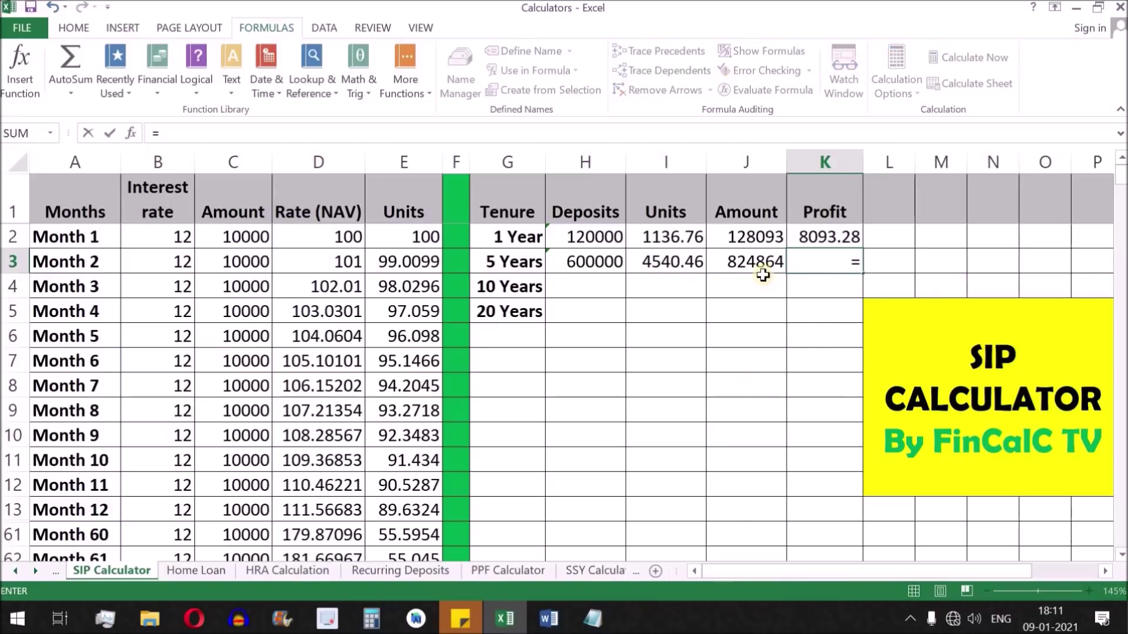
{"action": "left_click", "coordinate": [757, 263]}
{"action": "type", "text": "-"}
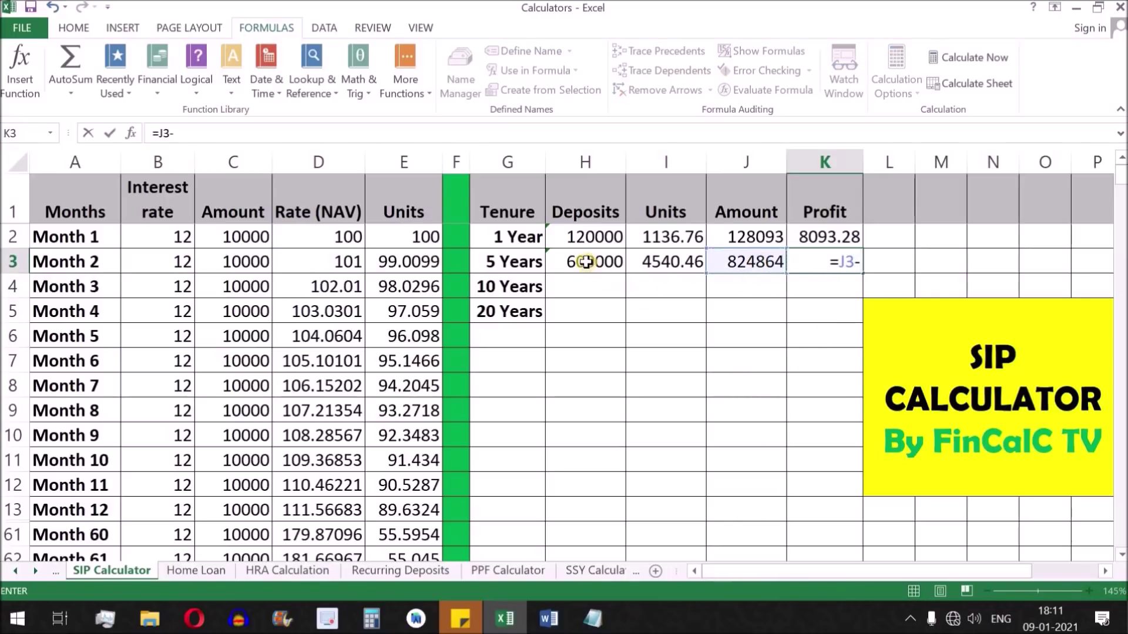
{"action": "left_click", "coordinate": [586, 261]}
{"action": "key", "text": "Return"}
{"action": "left_click", "coordinate": [809, 254]}
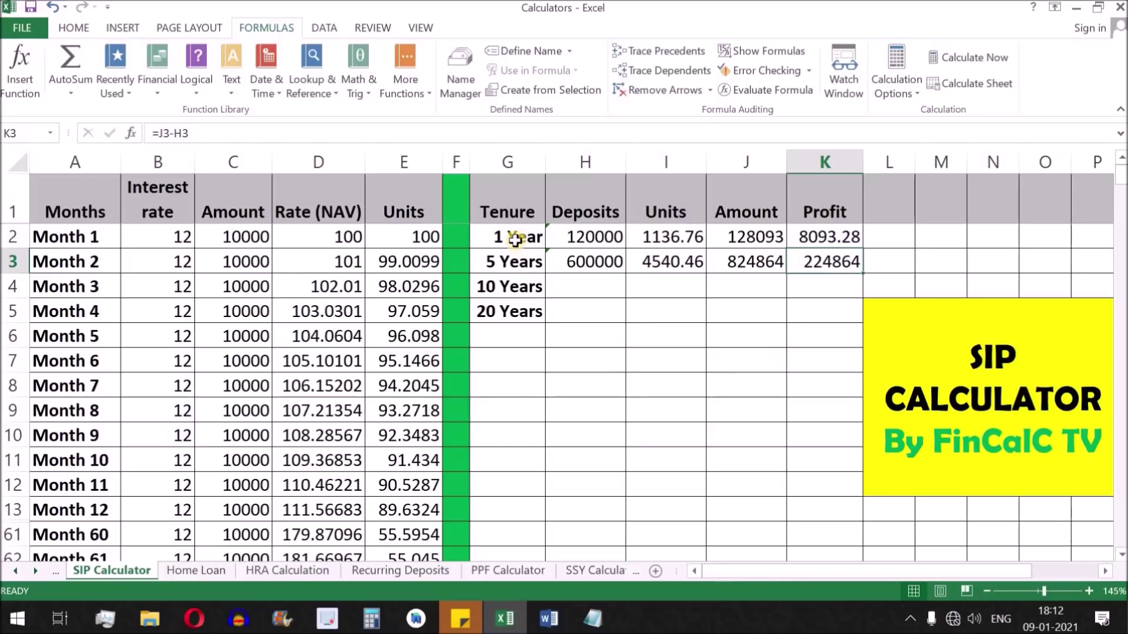
{"action": "left_click", "coordinate": [576, 262]}
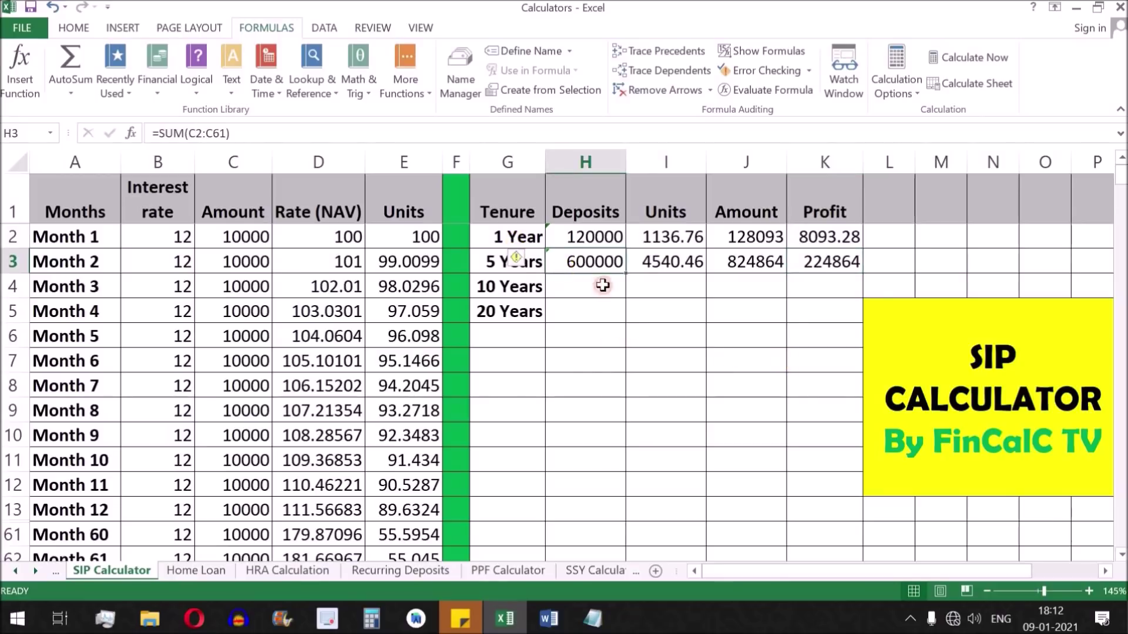
Chart 5-year deposits versus profit as a 2-D pie with 73%/27% labels, resized smaller.
{"action": "left_click", "coordinate": [825, 261], "text": "ctrl"}
{"action": "left_click", "coordinate": [122, 29]}
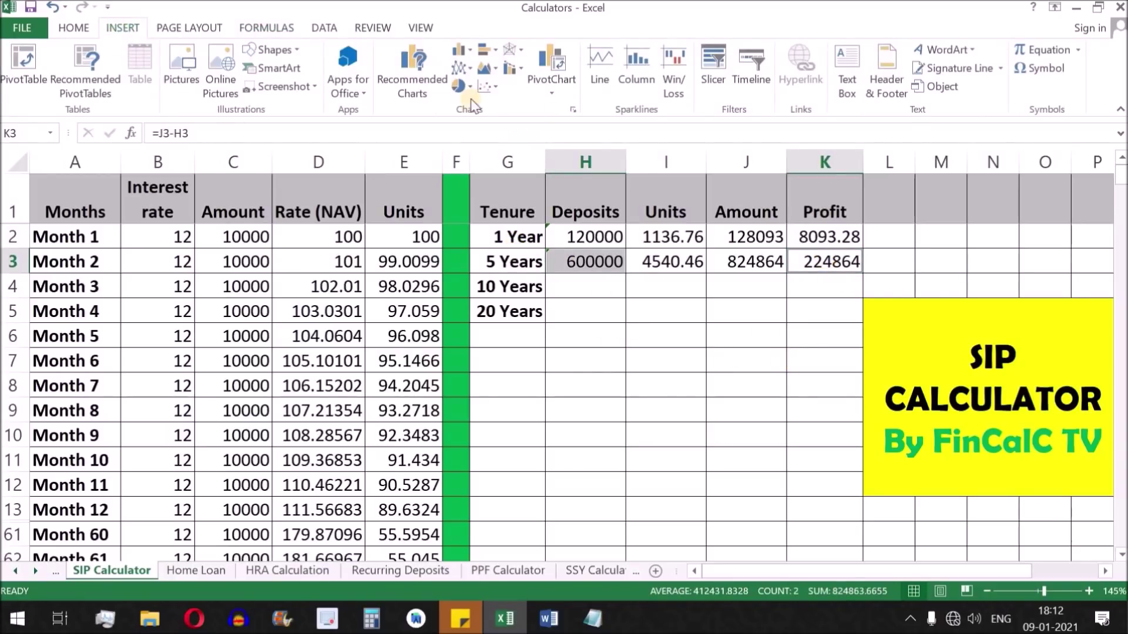
{"action": "left_click", "coordinate": [461, 86]}
{"action": "left_click", "coordinate": [474, 141]}
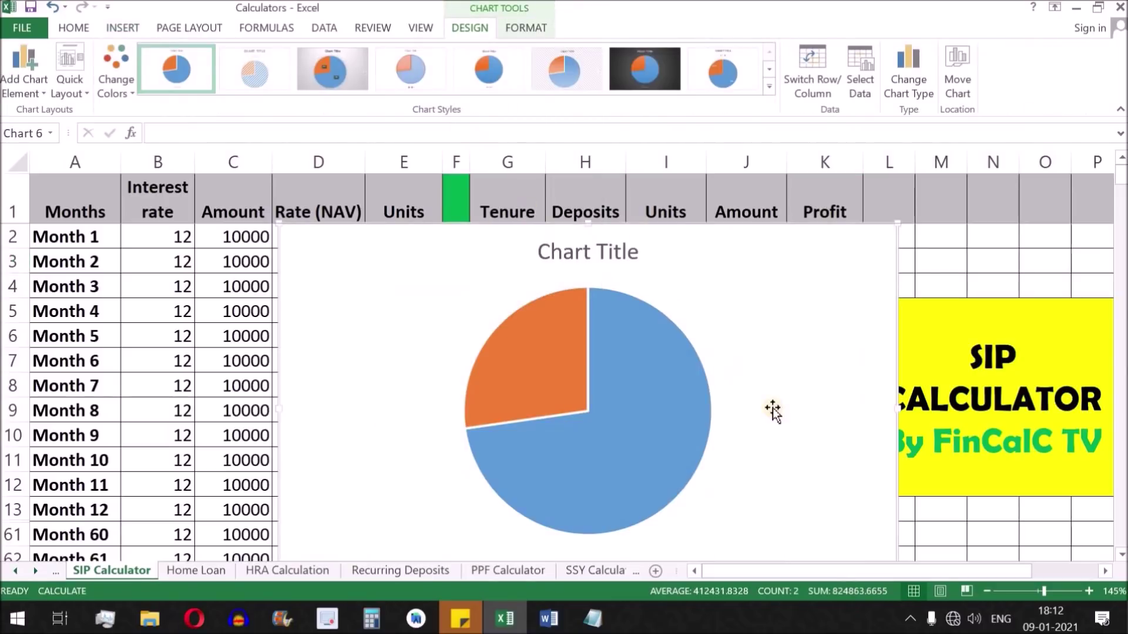
{"action": "left_click", "coordinate": [333, 63]}
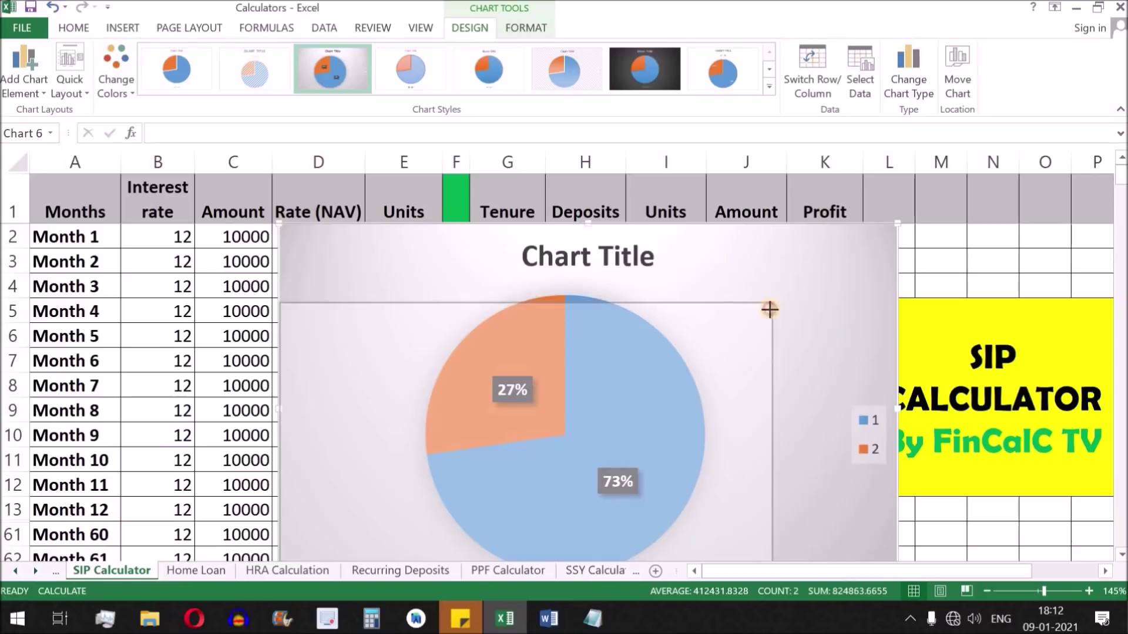
{"action": "left_click_drag", "start_coordinate": [893, 226], "coordinate": [770, 306]}
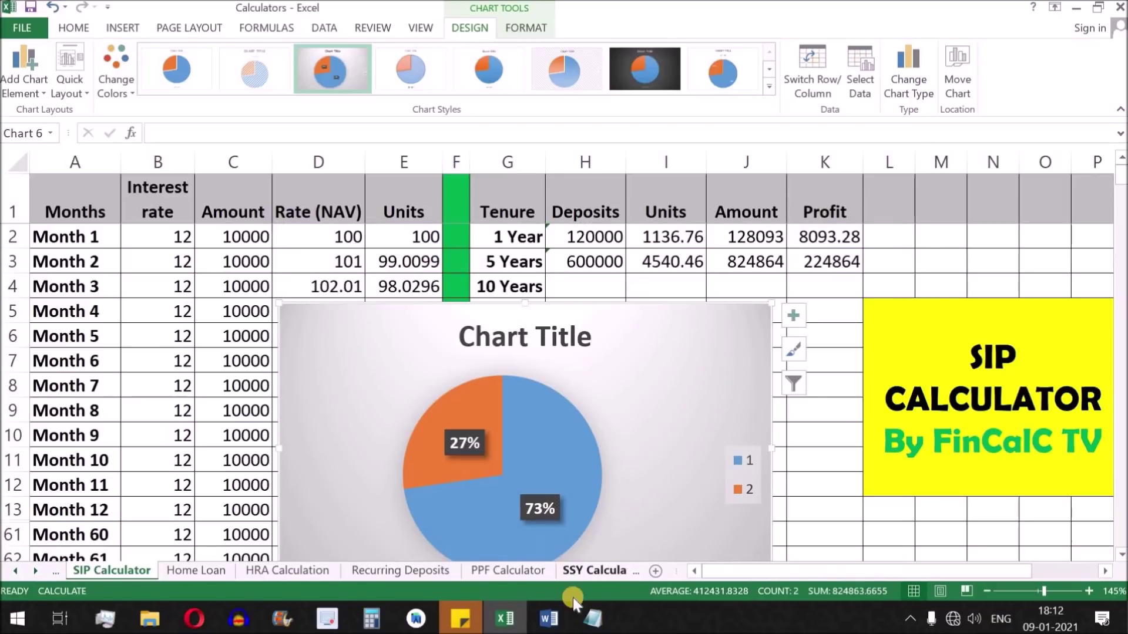
{"action": "mouse_move", "coordinate": [548, 618]}
{"action": "left_click", "coordinate": [539, 524]}
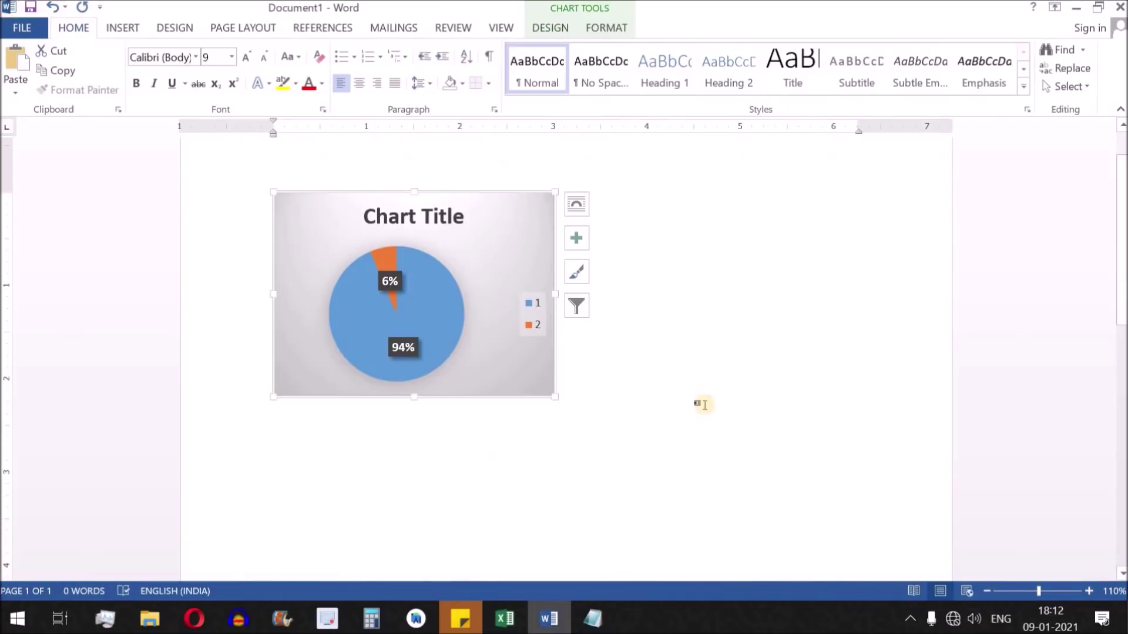
Paste the 5-year pie chart beside the 1 Year chart in Word, then return to Excel.
{"action": "key", "text": "ctrl+v"}
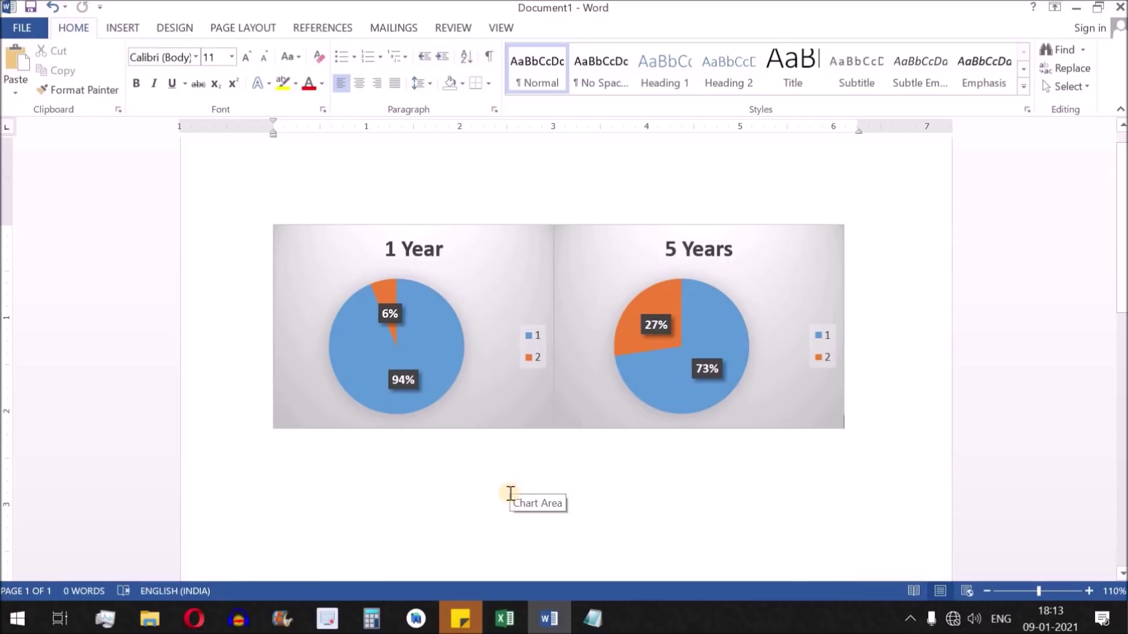
{"action": "mouse_move", "coordinate": [504, 619]}
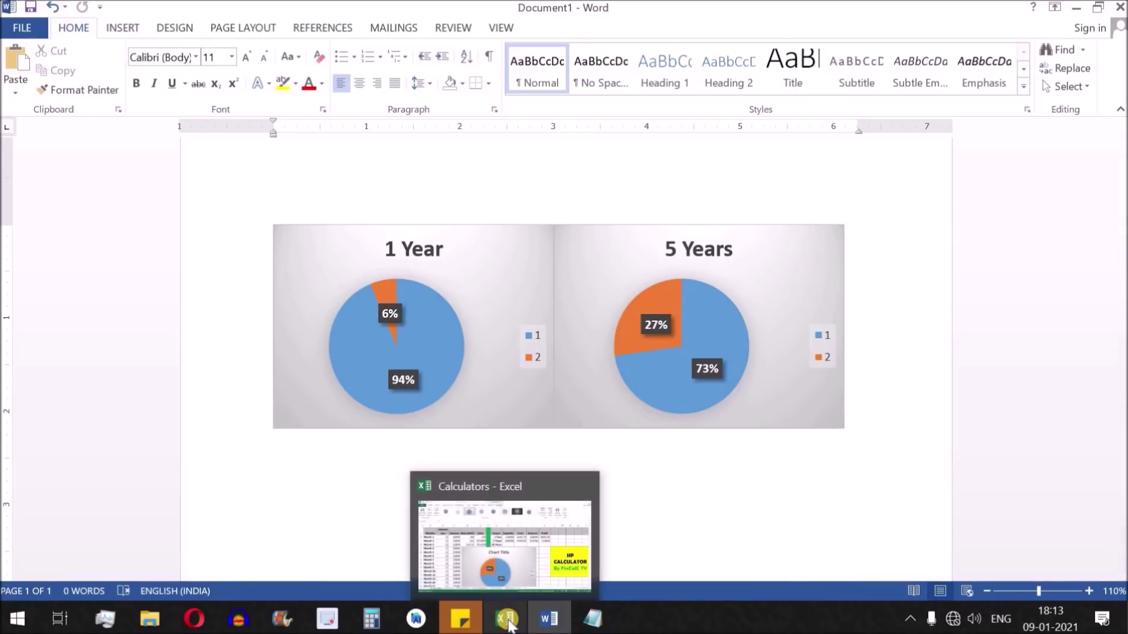
{"action": "left_click", "coordinate": [517, 532]}
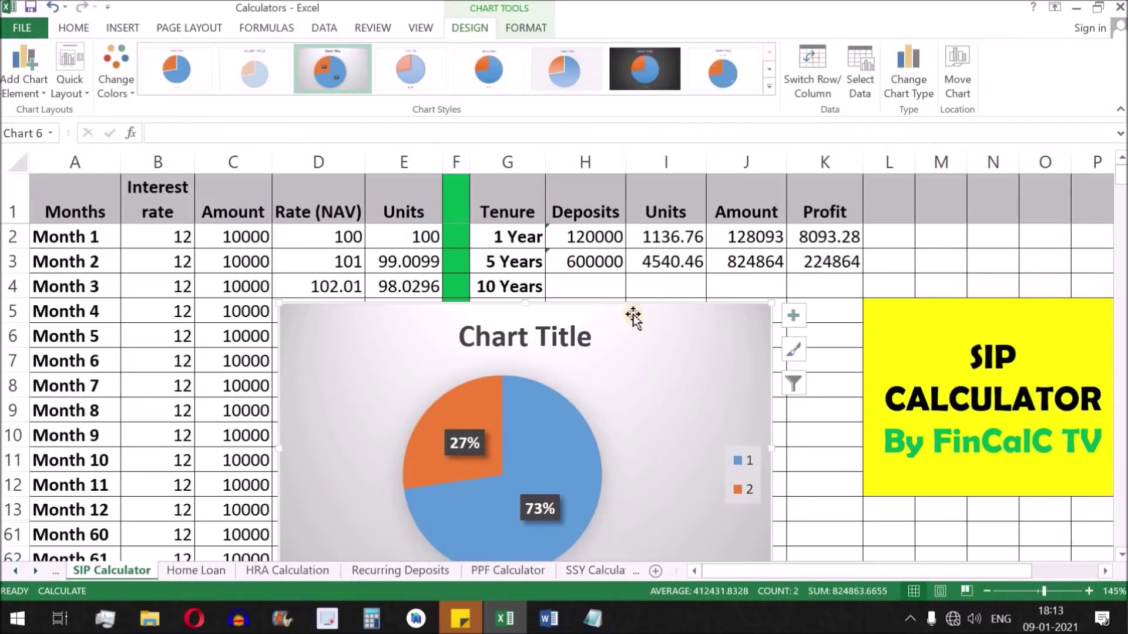
Delete the pie chart and hide the middle month rows so row 121 shows Month 120.
{"action": "key", "text": "Delete"}
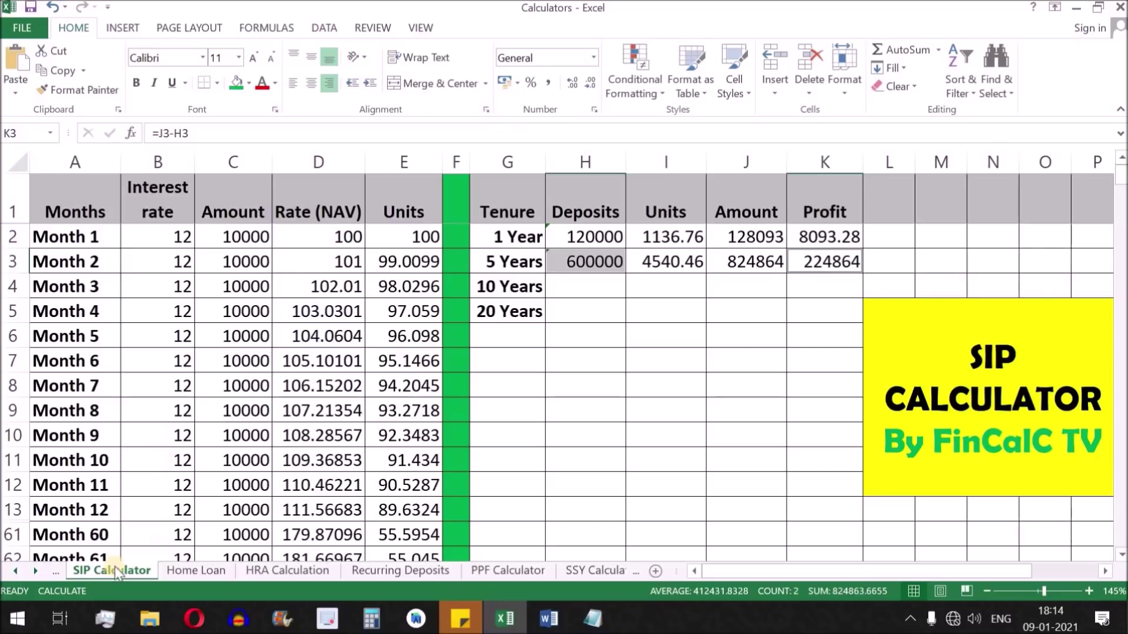
{"action": "right_click", "coordinate": [9, 540]}
{"action": "left_click", "coordinate": [47, 501]}
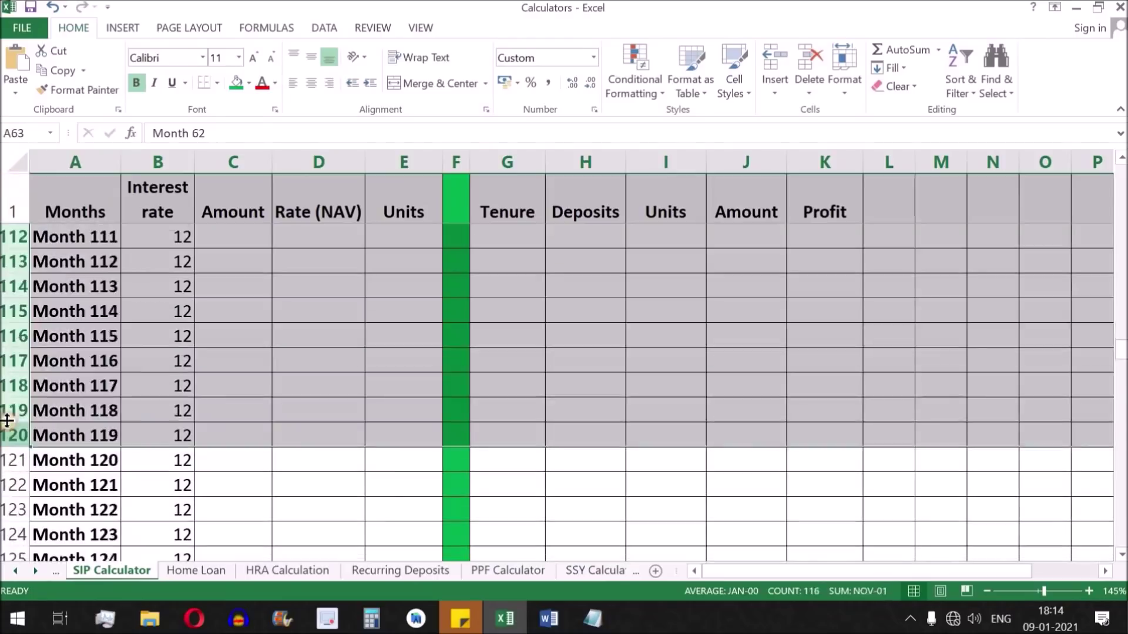
{"action": "left_click", "coordinate": [71, 538]}
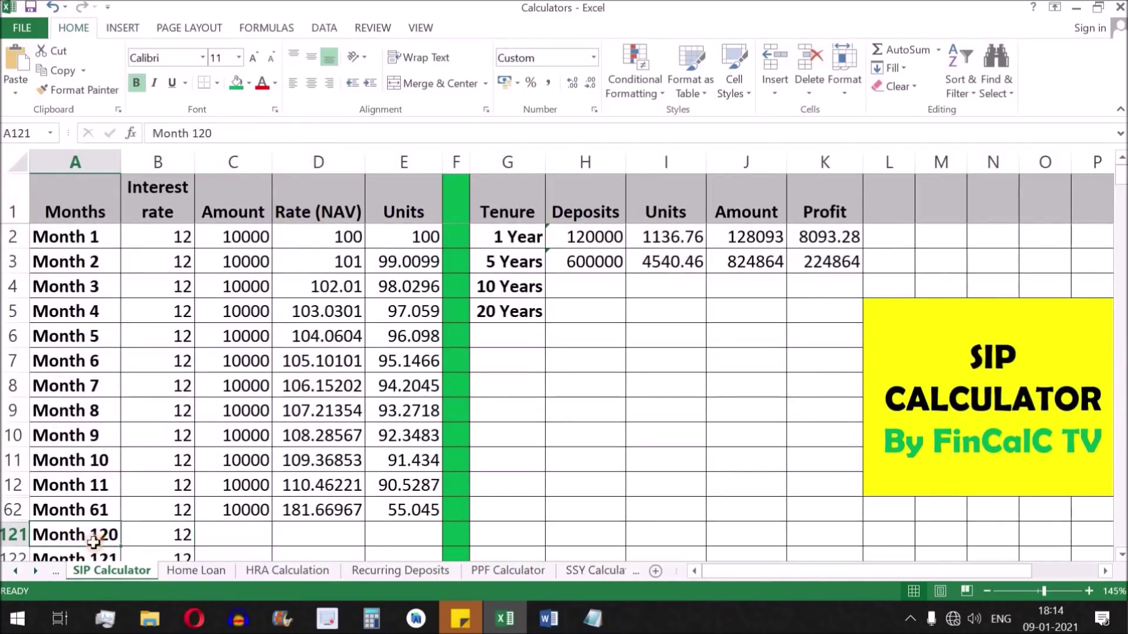
Fill the 10000 Amount, NAV and Units formulas from Month 61 down to Month 120.
{"action": "left_click", "coordinate": [247, 510]}
{"action": "left_click_drag", "start_coordinate": [271, 522], "coordinate": [271, 540]}
{"action": "left_click", "coordinate": [328, 512]}
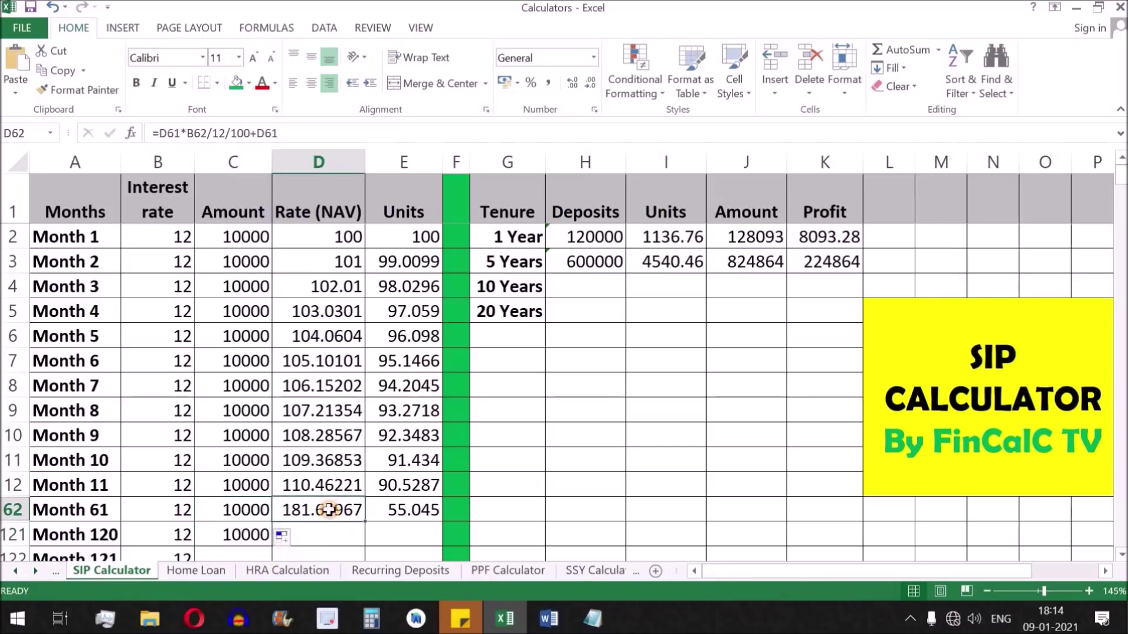
{"action": "left_click_drag", "start_coordinate": [362, 522], "coordinate": [363, 537]}
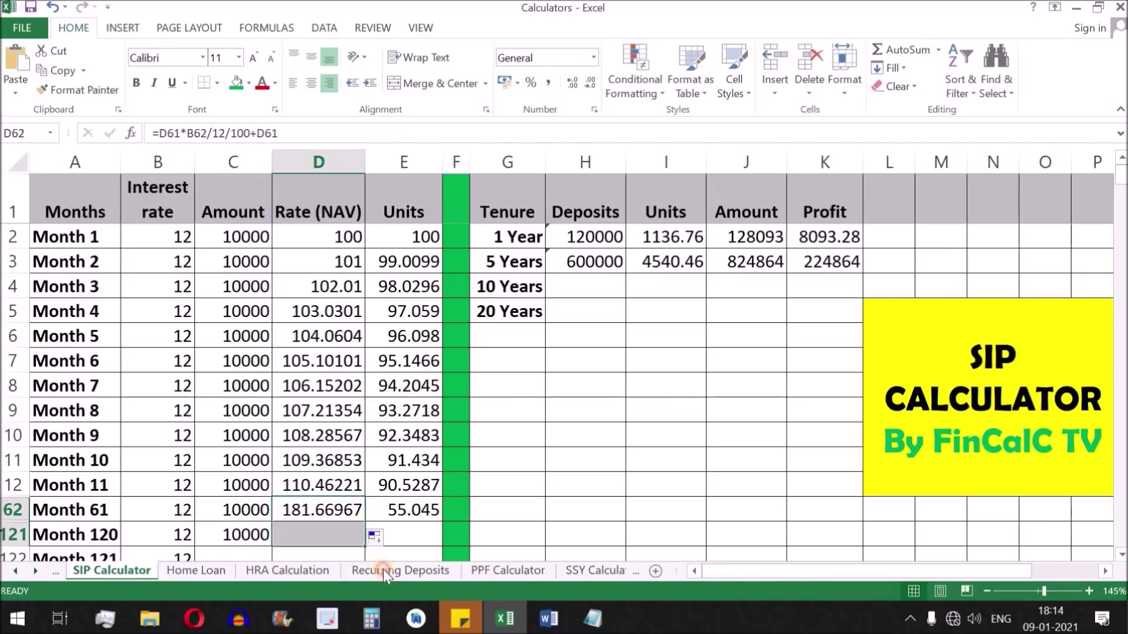
{"action": "left_click", "coordinate": [413, 512]}
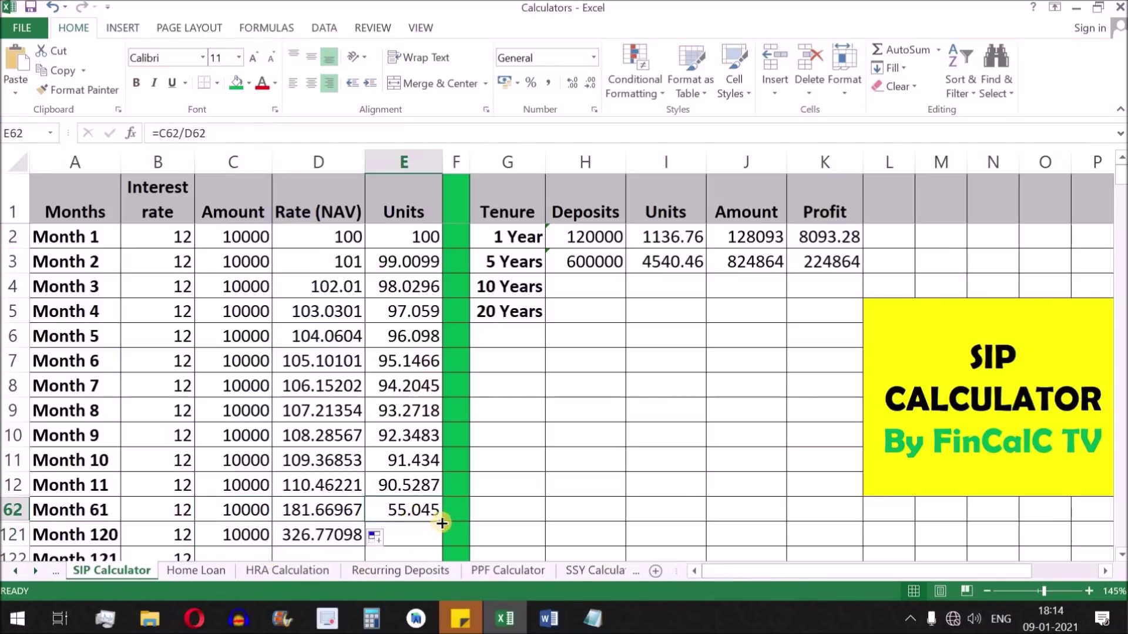
{"action": "left_click_drag", "start_coordinate": [442, 524], "coordinate": [442, 537]}
{"action": "left_click", "coordinate": [598, 288]}
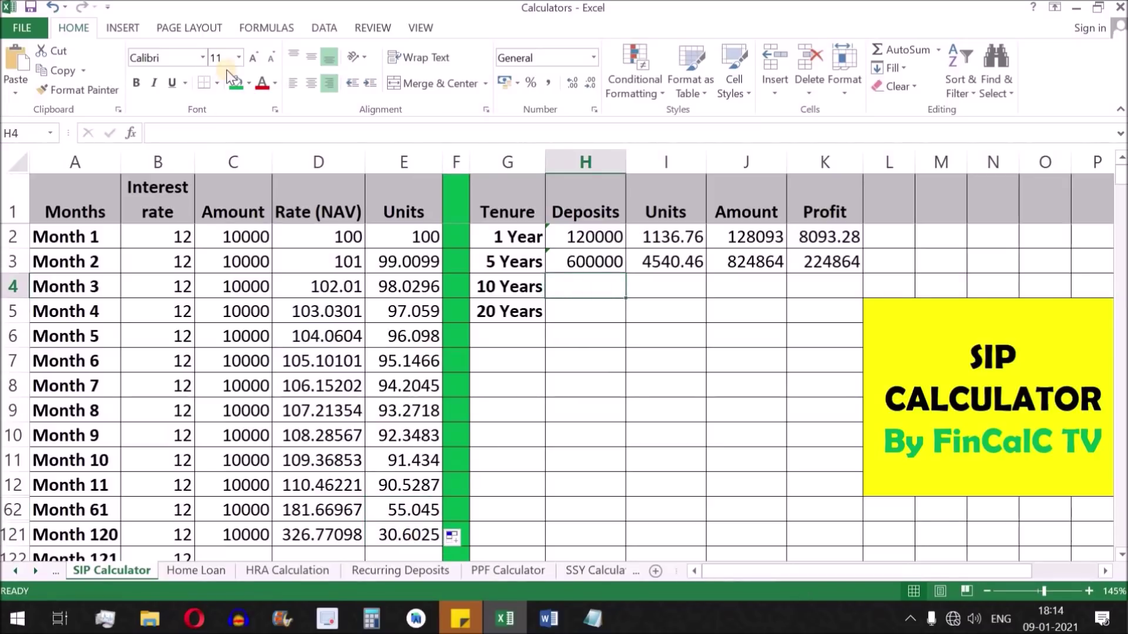
{"action": "left_click", "coordinate": [279, 31]}
Total the 10-year deposits with =SUM(C2:C121) in H4 and units with =SUM(E2:E121) in I4.
{"action": "left_click", "coordinate": [70, 59]}
{"action": "left_click", "coordinate": [247, 237]}
{"action": "left_click_drag", "start_coordinate": [253, 297], "coordinate": [266, 532]}
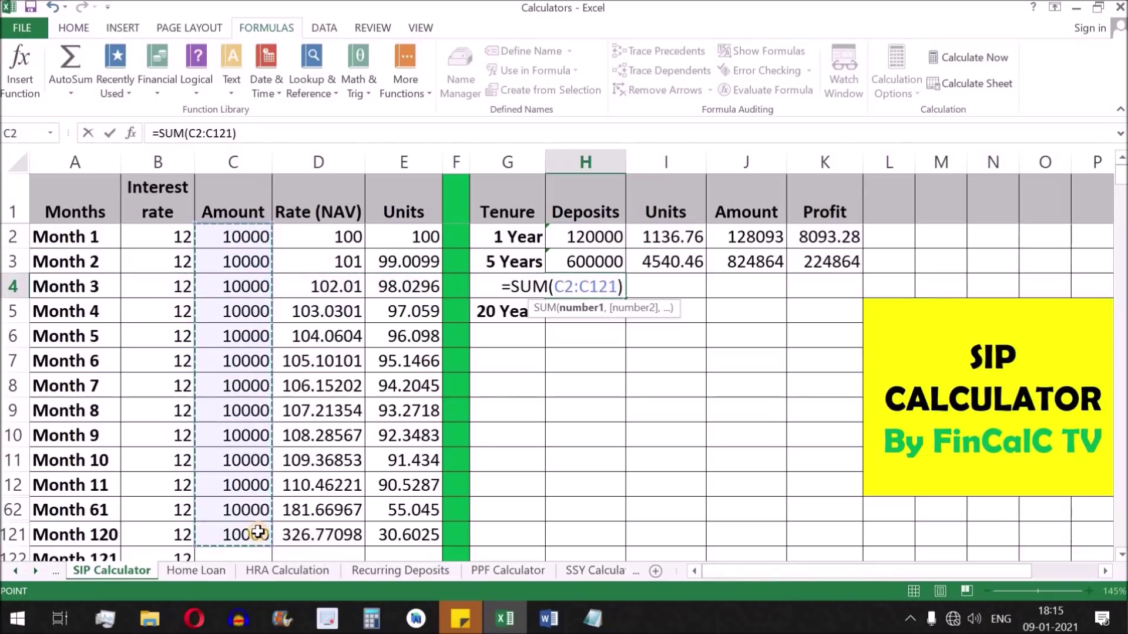
{"action": "key", "text": "Return"}
{"action": "left_click", "coordinate": [675, 287]}
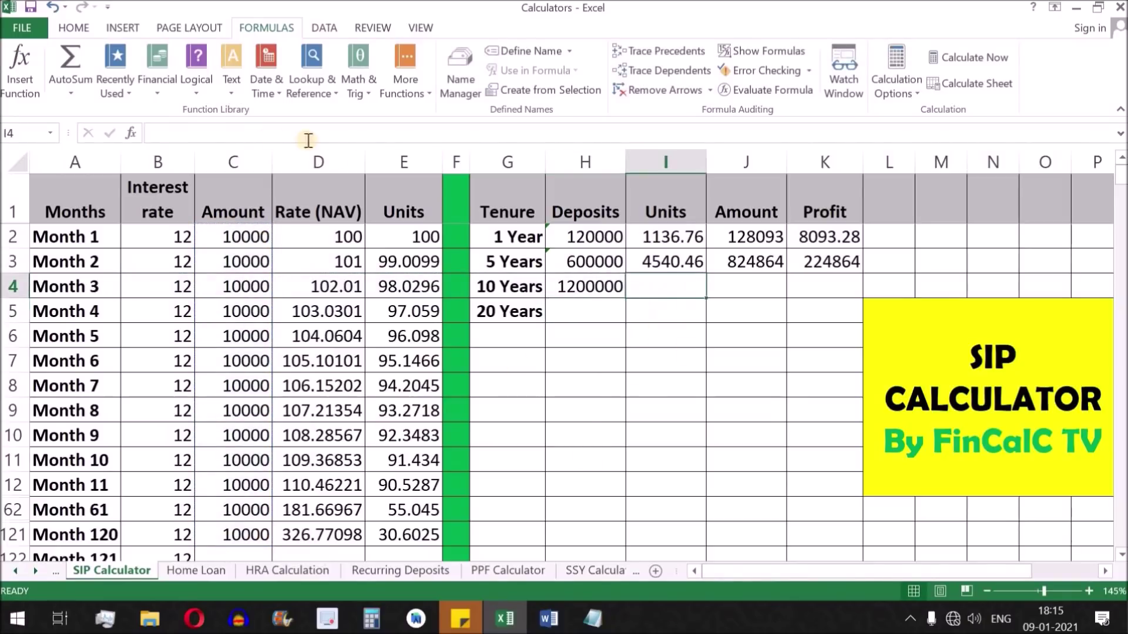
{"action": "left_click", "coordinate": [78, 81]}
{"action": "left_click_drag", "start_coordinate": [418, 238], "coordinate": [418, 534]}
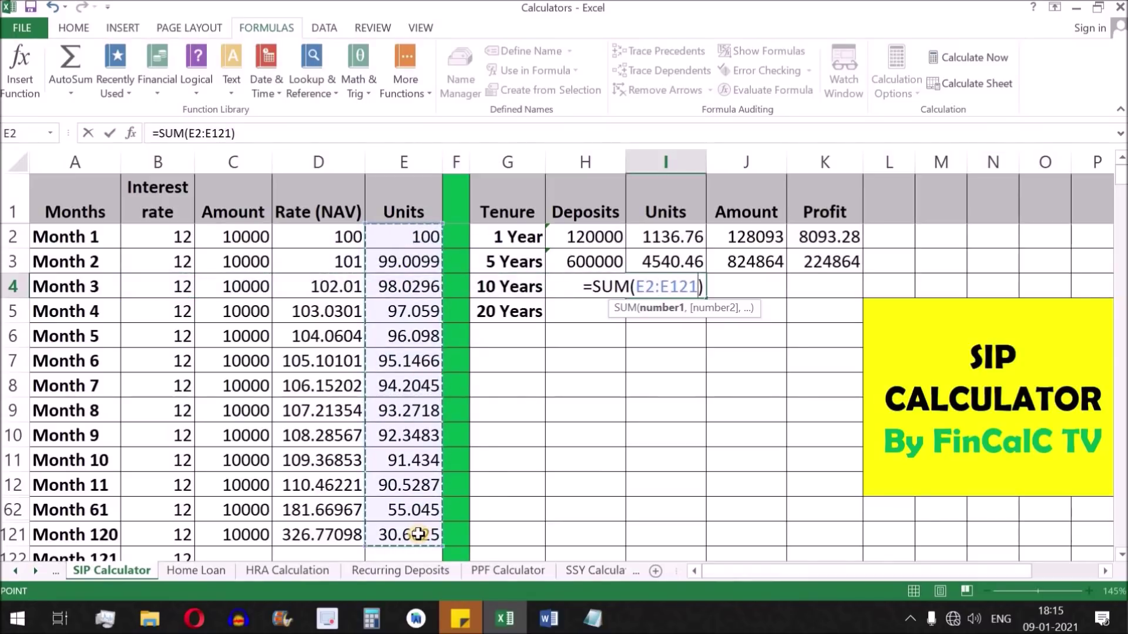
{"action": "key", "text": "Return"}
Extend the 10000 Amount and NAV formula down to Month 121.
{"action": "left_click", "coordinate": [233, 534]}
{"action": "scroll", "coordinate": [246, 464], "scroll_direction": "down", "scroll_amount": 1}
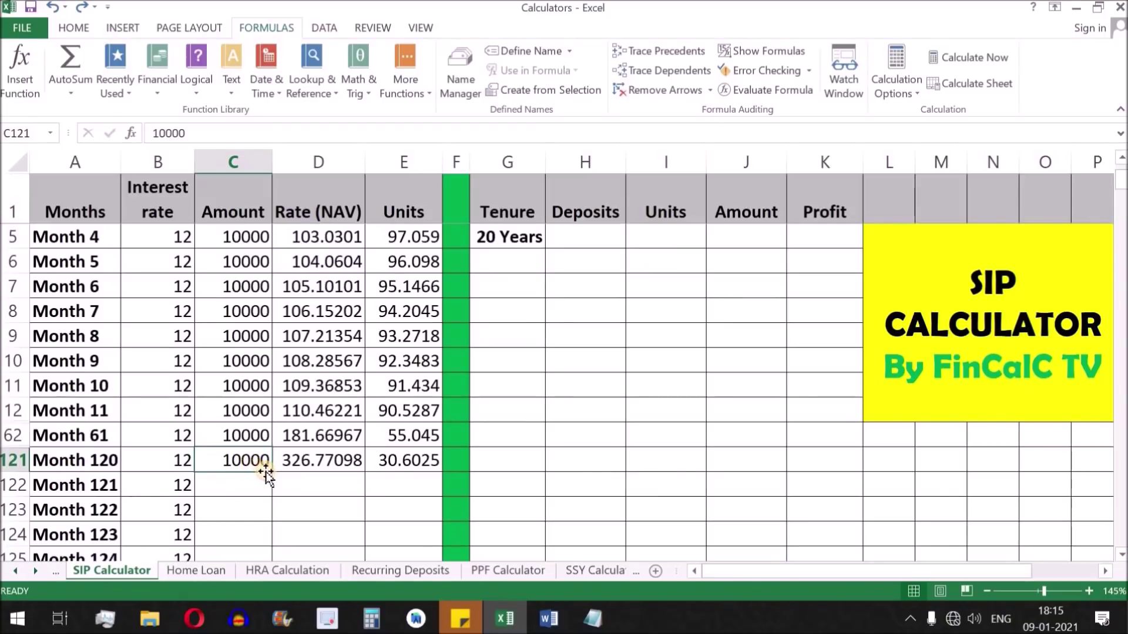
{"action": "left_click_drag", "start_coordinate": [269, 473], "coordinate": [270, 493]}
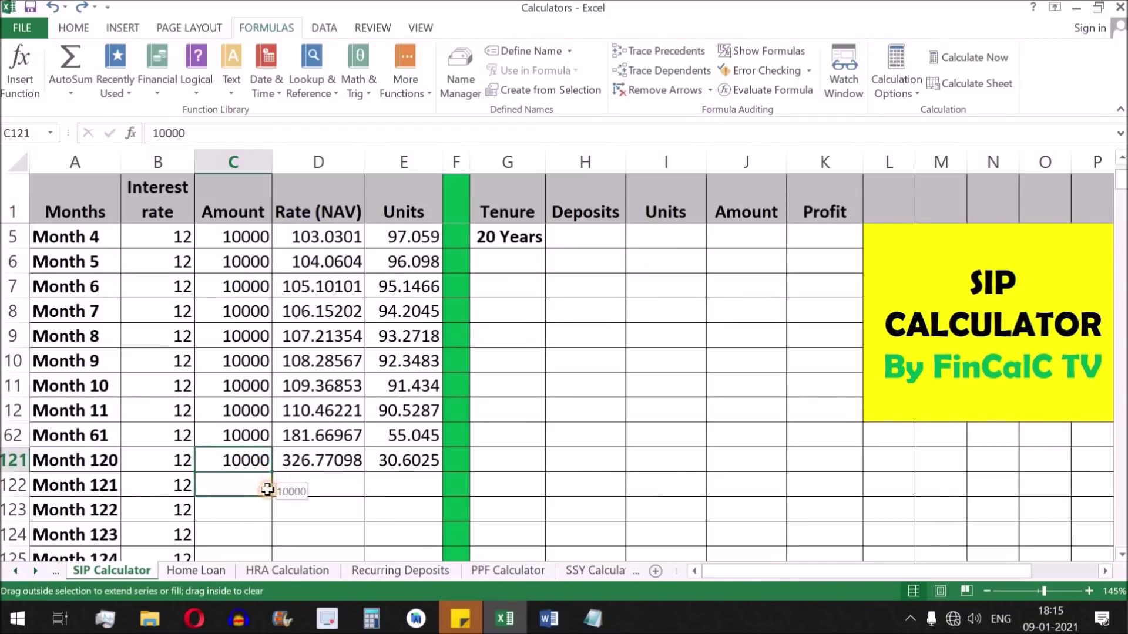
{"action": "left_click", "coordinate": [346, 467]}
{"action": "left_click_drag", "start_coordinate": [361, 476], "coordinate": [364, 497]}
{"action": "left_click", "coordinate": [427, 468]}
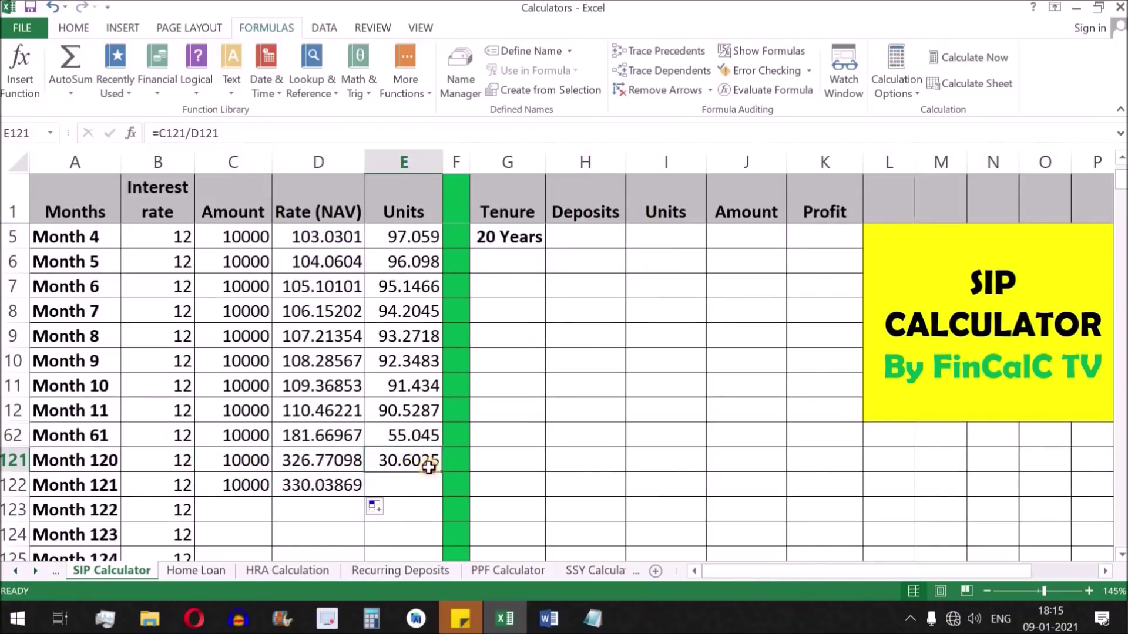
Fill Units to Month 121 and enter =I4*D122 in J4 for a 10-year amount of 2323391.
{"action": "left_click_drag", "start_coordinate": [442, 473], "coordinate": [441, 494]}
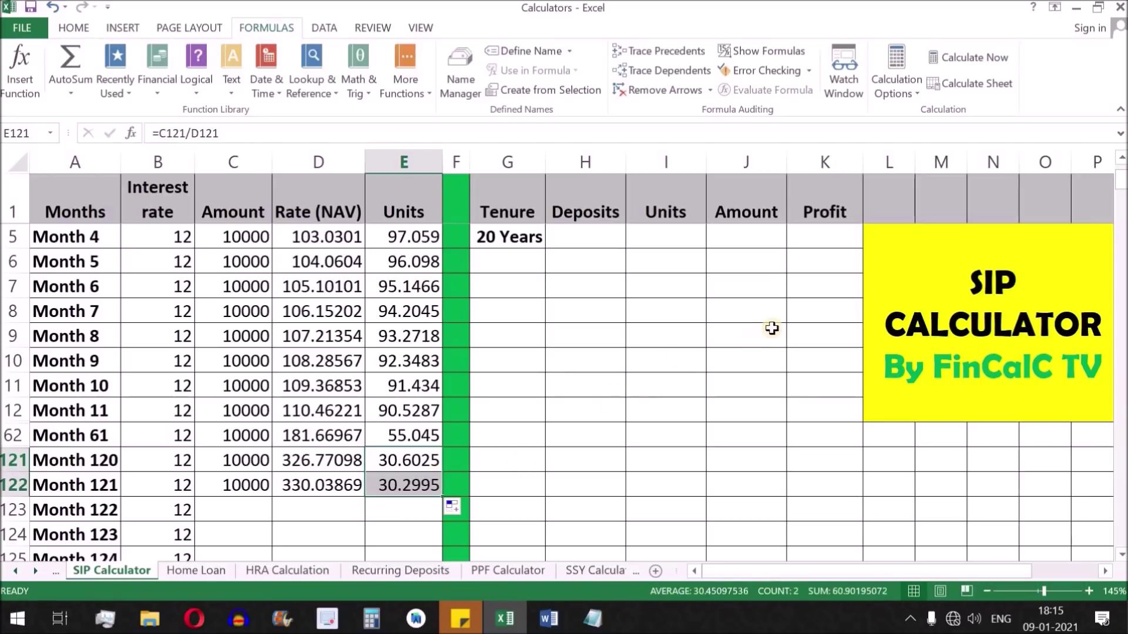
{"action": "scroll", "coordinate": [770, 327], "scroll_direction": "up", "scroll_amount": 1}
{"action": "left_click", "coordinate": [760, 289]}
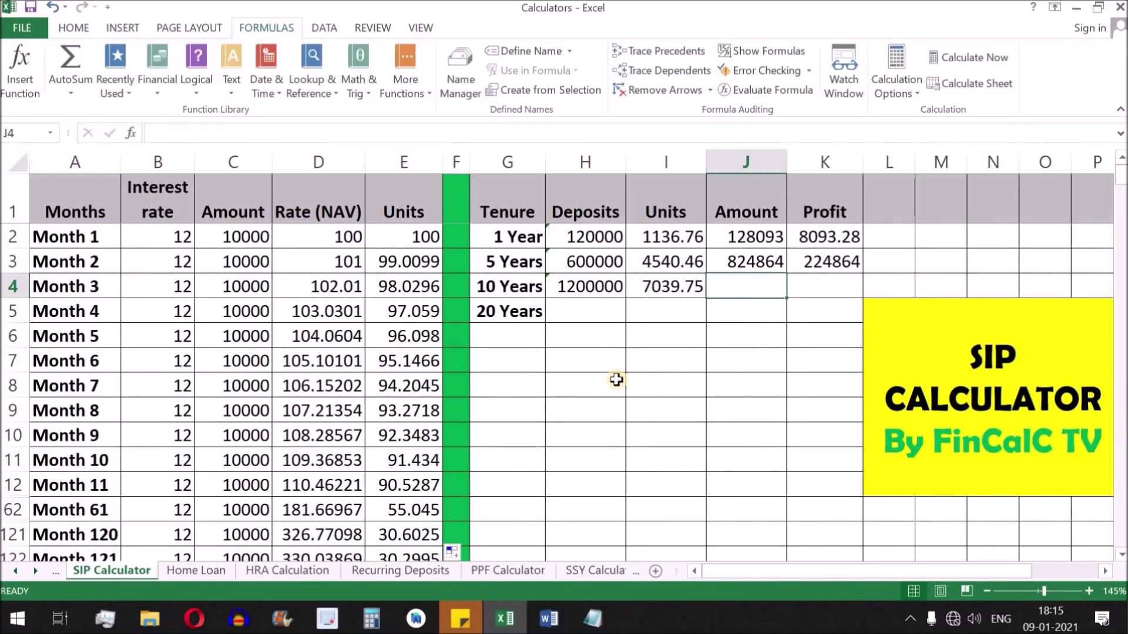
{"action": "type", "text": "="}
{"action": "left_click", "coordinate": [671, 287]}
{"action": "type", "text": "*"}
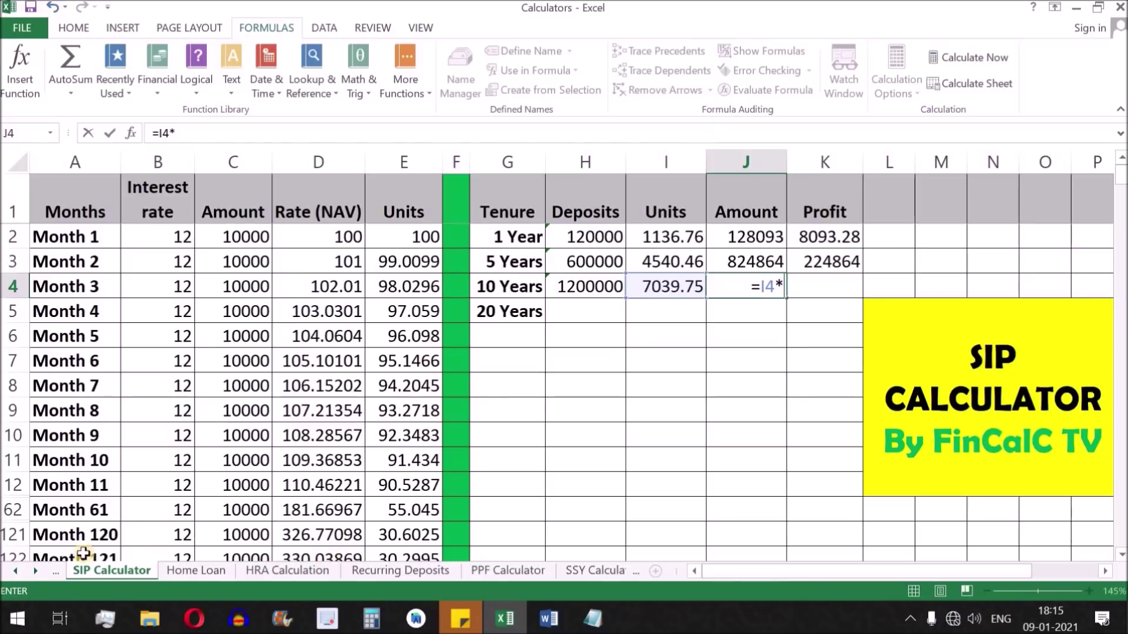
{"action": "left_click", "coordinate": [324, 557]}
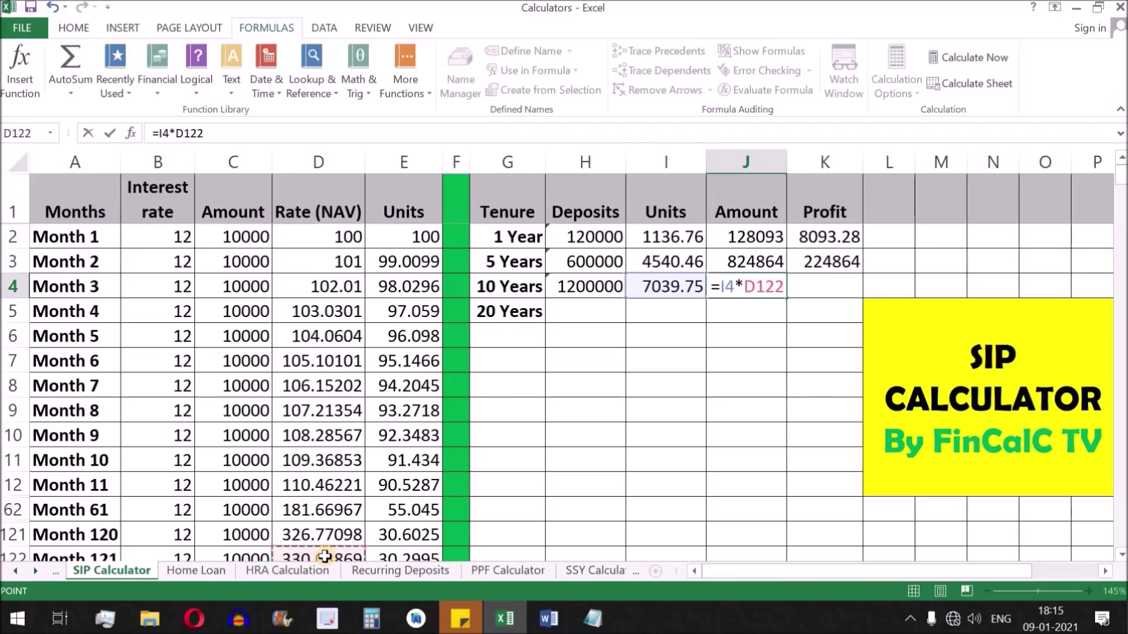
{"action": "key", "text": "Return"}
Enter =J4-H4 in K4 for a 10-year profit of 1123391.
{"action": "left_click", "coordinate": [770, 286]}
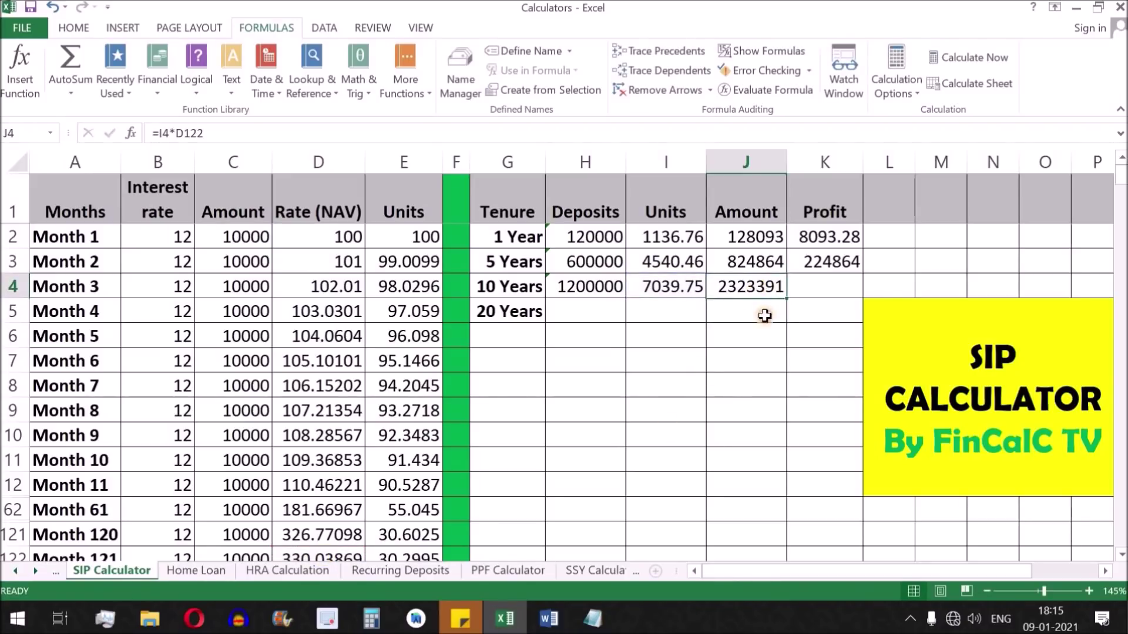
{"action": "left_click", "coordinate": [829, 286]}
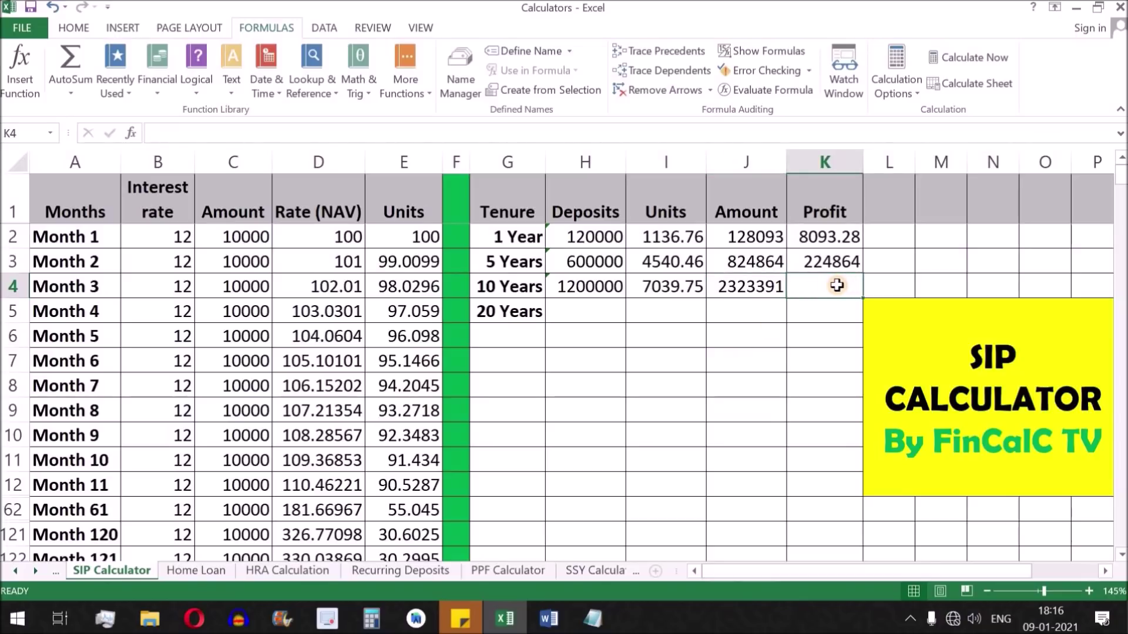
{"action": "type", "text": "="}
{"action": "left_click", "coordinate": [750, 287]}
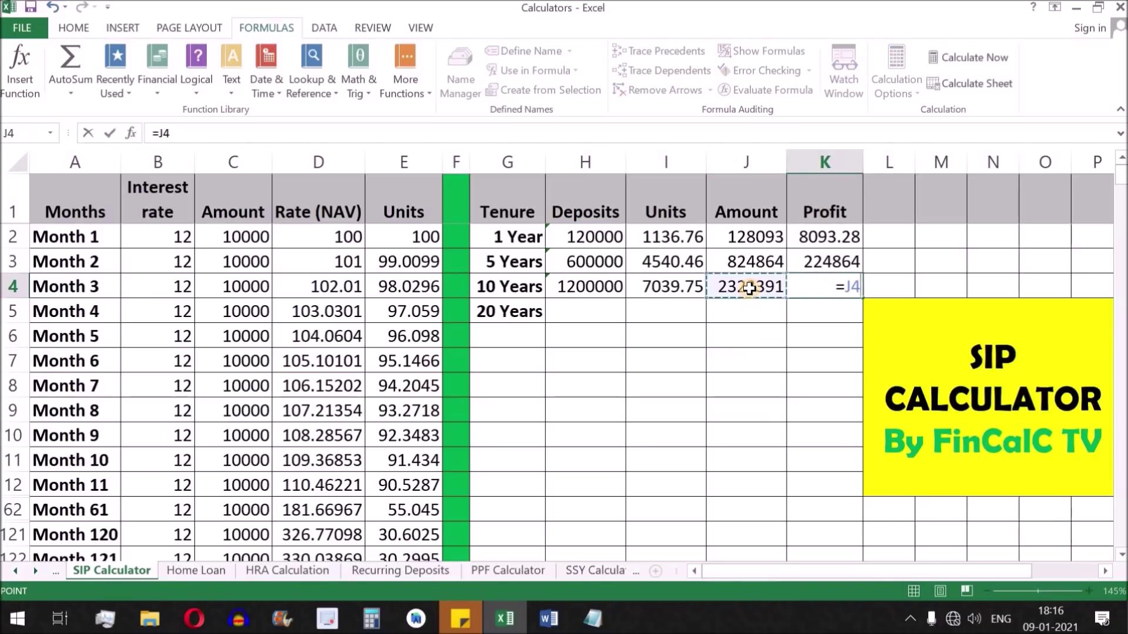
{"action": "type", "text": "-"}
{"action": "left_click", "coordinate": [583, 288]}
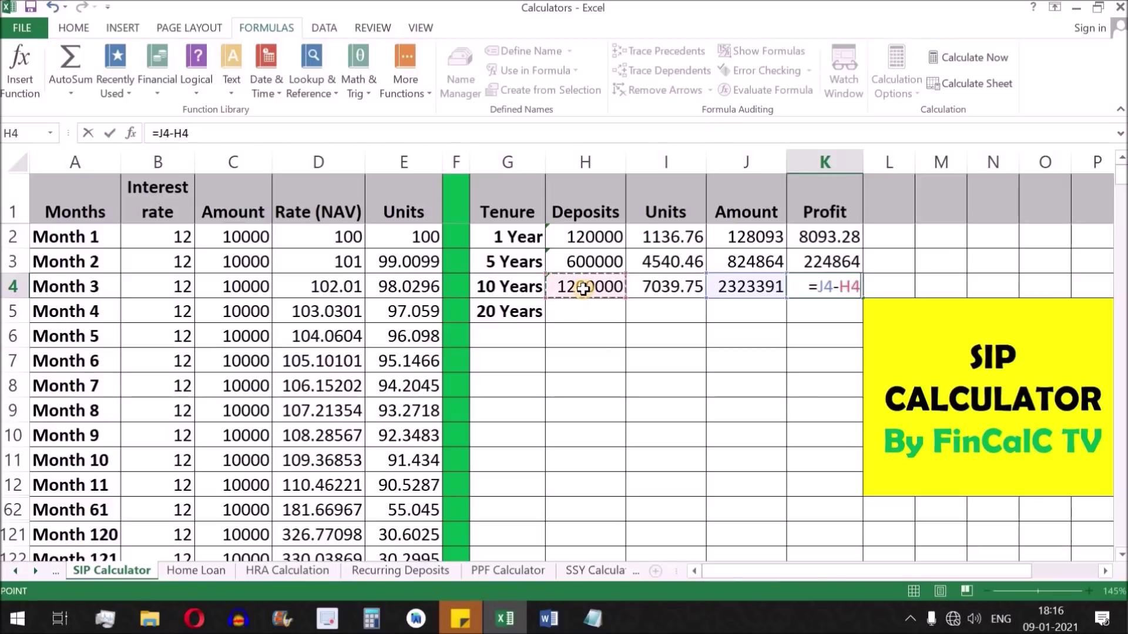
{"action": "key", "text": "Return"}
{"action": "left_click", "coordinate": [826, 286]}
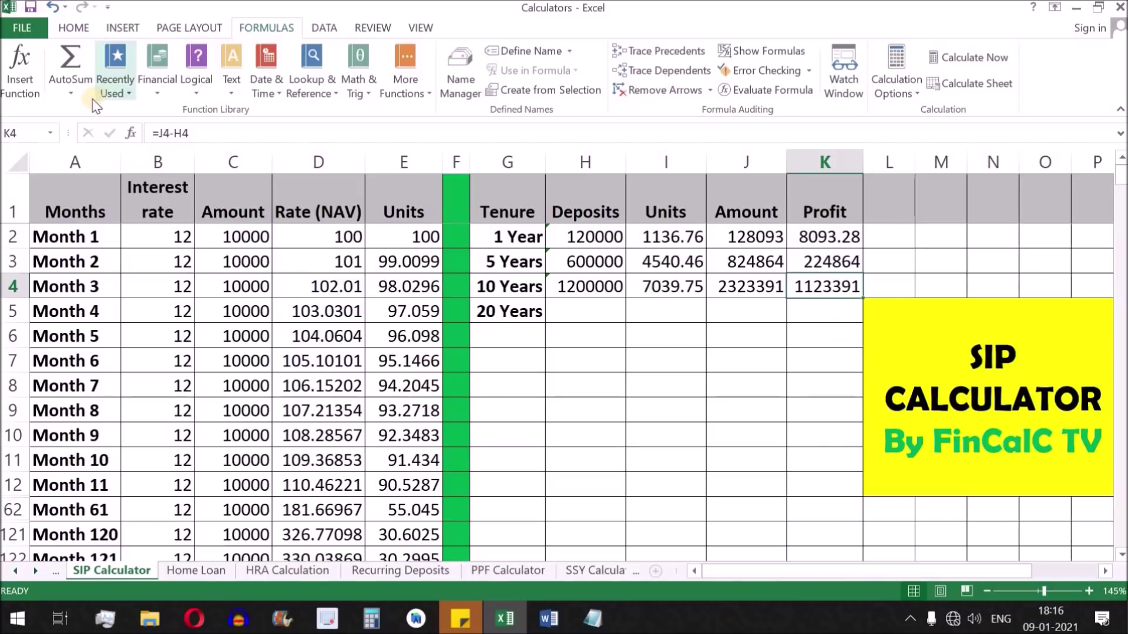
{"action": "left_click", "coordinate": [122, 28]}
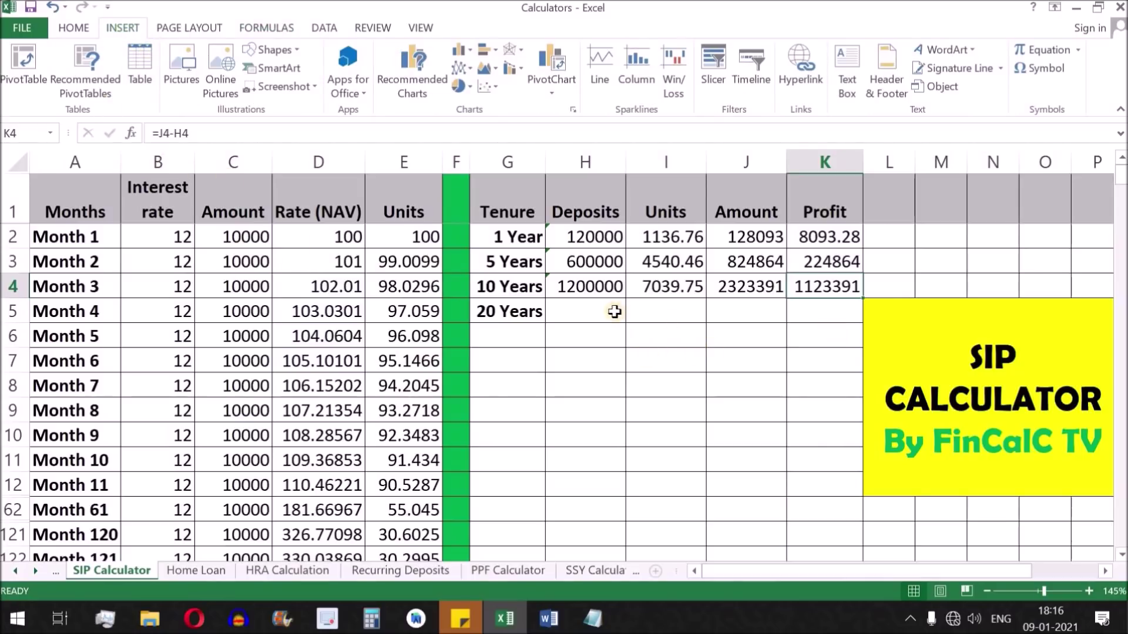
Insert a 2-D pie of H4 deposits and K4 profit, apply style 3 and shrink it.
{"action": "left_click", "coordinate": [592, 290]}
{"action": "left_click", "coordinate": [830, 287], "text": "ctrl"}
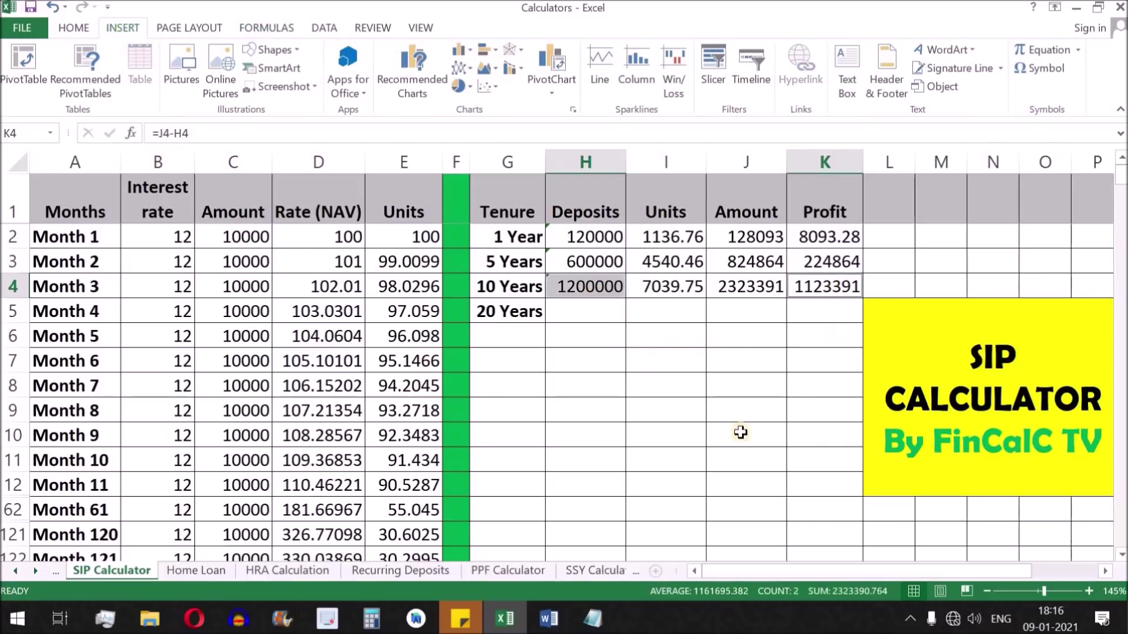
{"action": "left_click", "coordinate": [458, 88]}
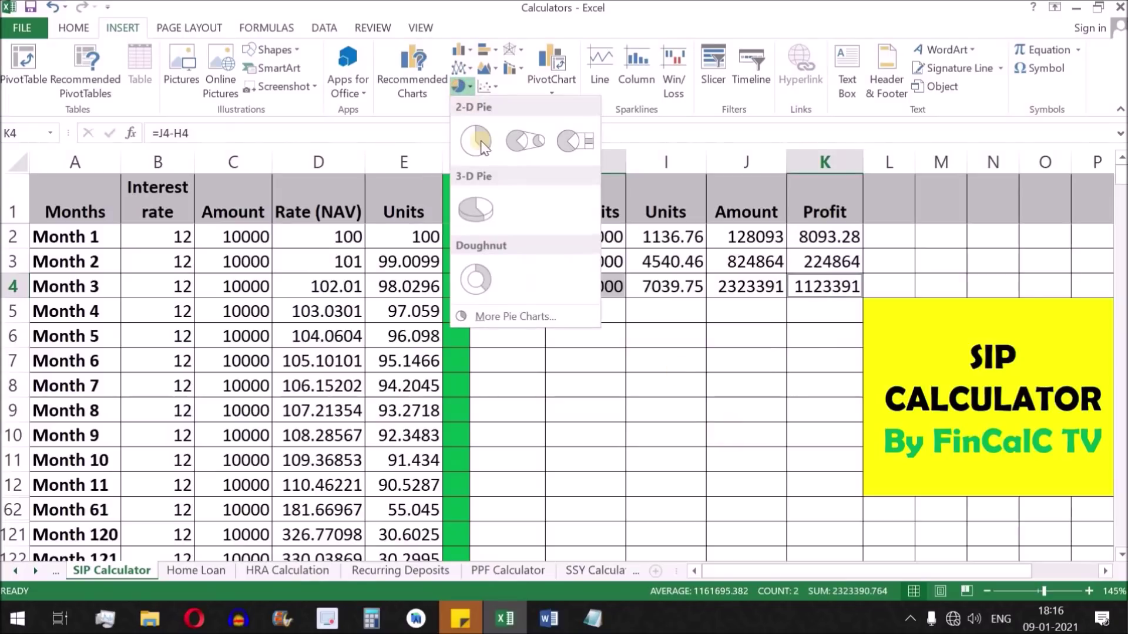
{"action": "left_click", "coordinate": [481, 151]}
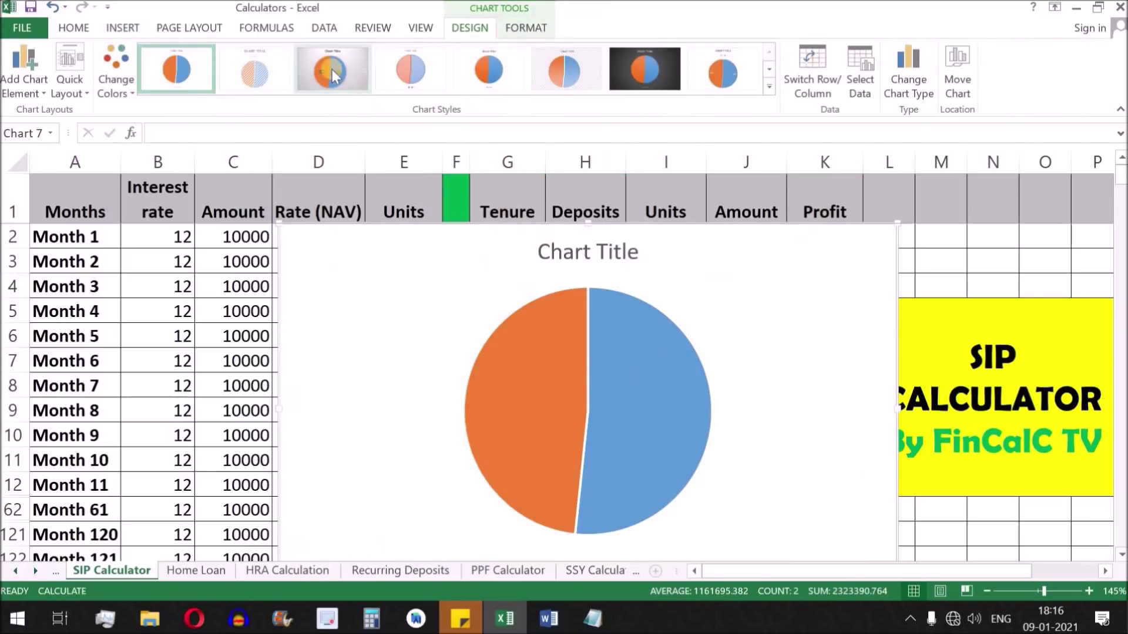
{"action": "left_click", "coordinate": [331, 67]}
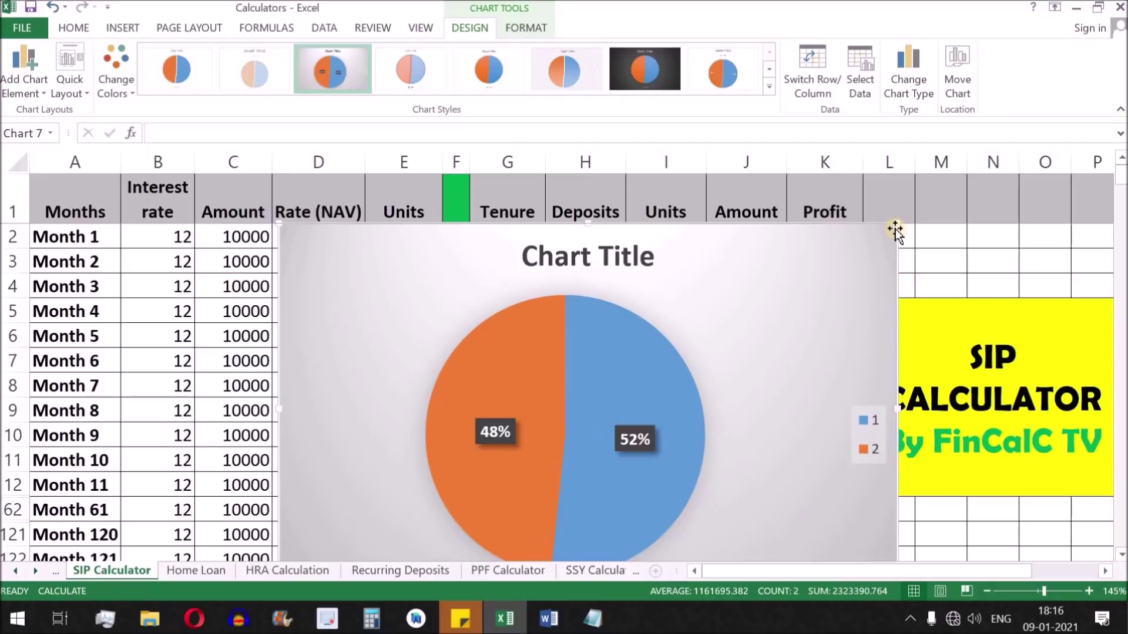
{"action": "left_click_drag", "start_coordinate": [895, 230], "coordinate": [771, 318]}
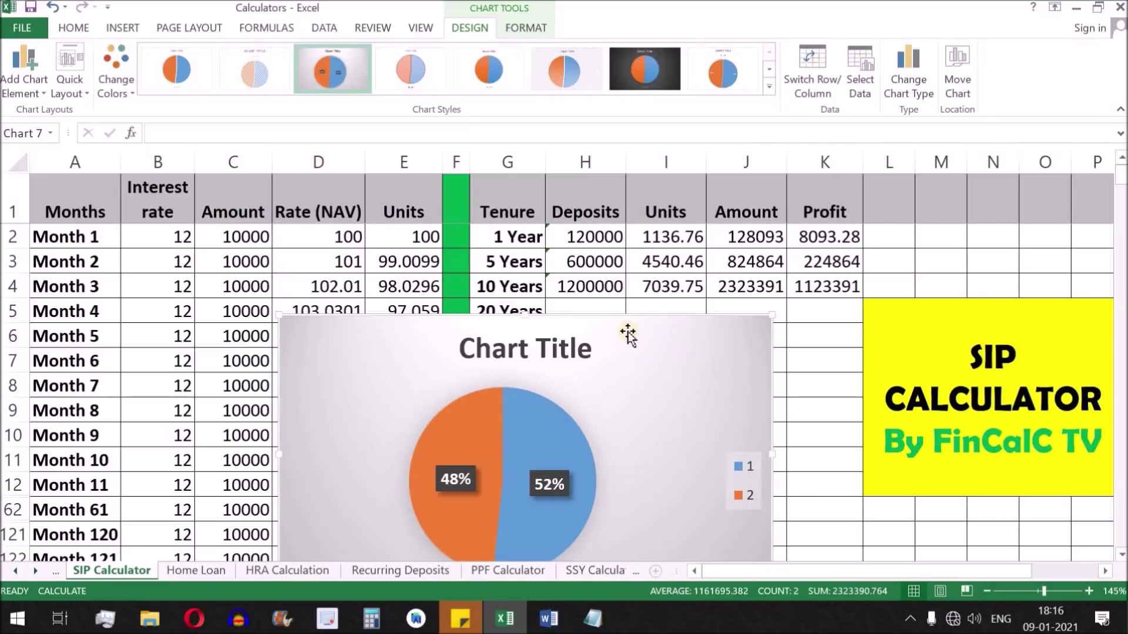
{"action": "left_click", "coordinate": [549, 619]}
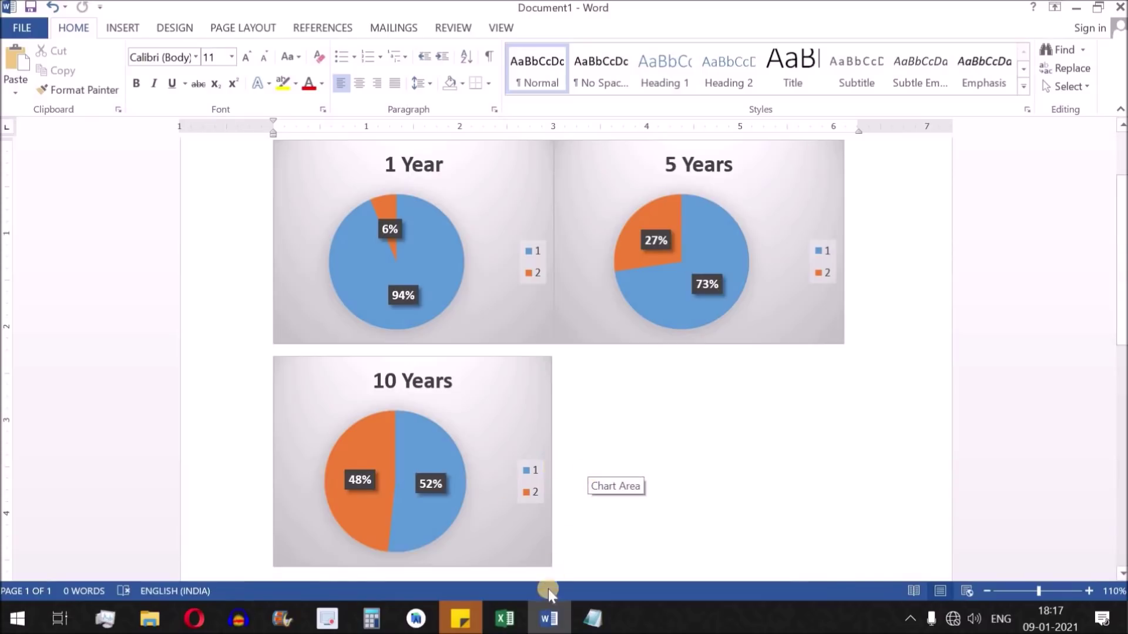
Back in Excel, delete the 10-year pie chart from the sheet.
{"action": "mouse_move", "coordinate": [504, 619]}
{"action": "left_click", "coordinate": [513, 537]}
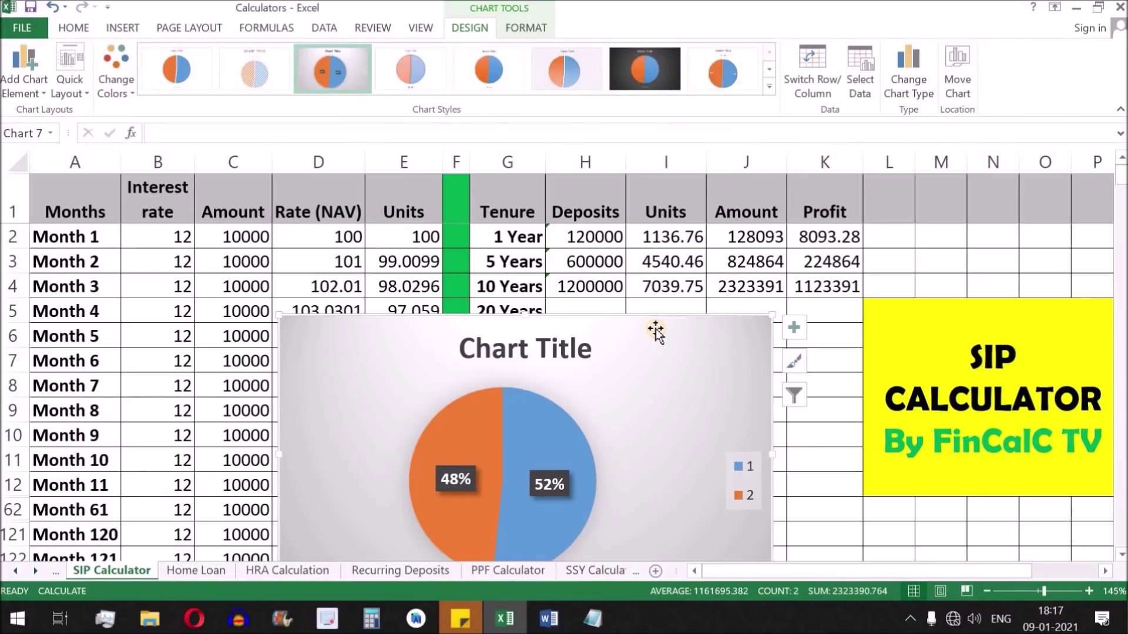
{"action": "key", "text": "Delete"}
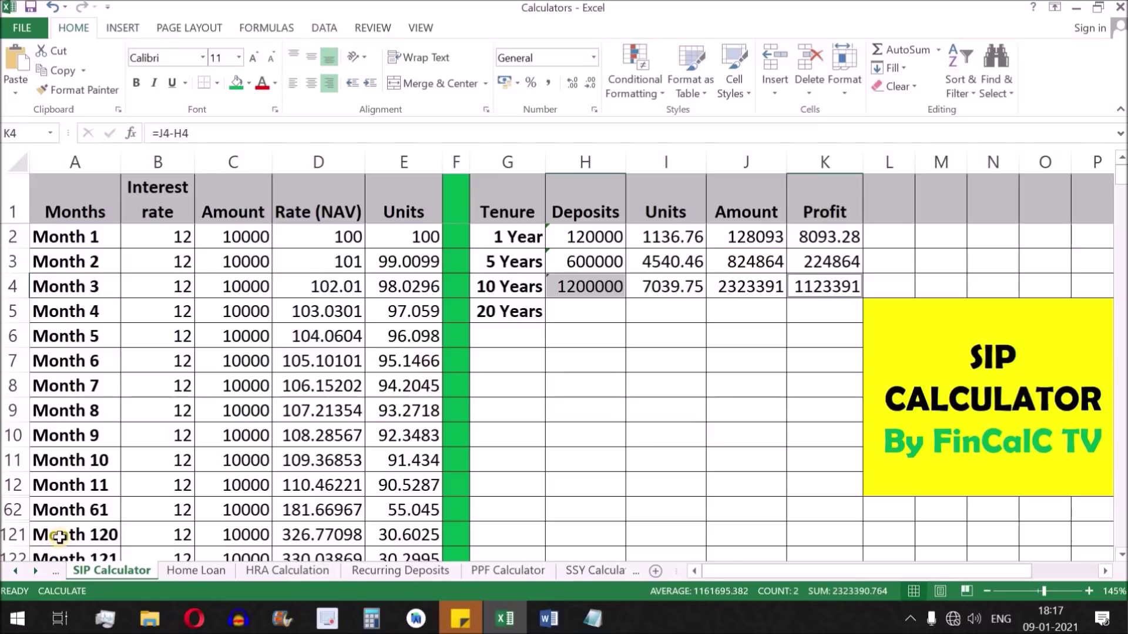
Hide rows 62–240 and fill Amount 10000, NAV and Units from Month 11 to Month 240.
{"action": "left_click_drag", "start_coordinate": [13, 510], "coordinate": [15, 573]}
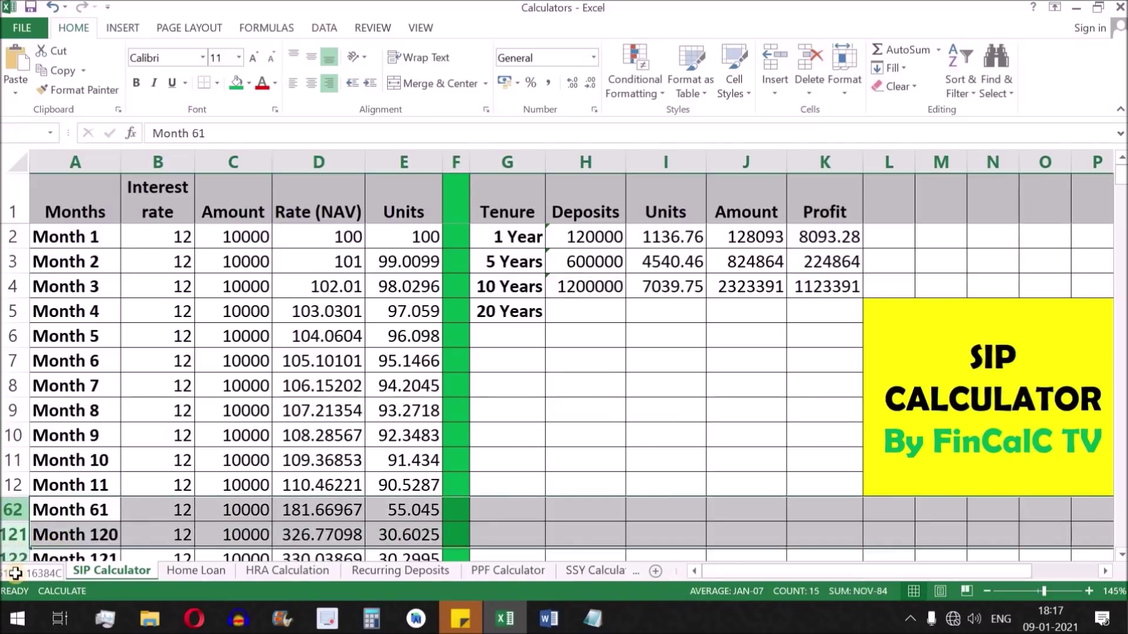
{"action": "key", "text": "ctrl+9"}
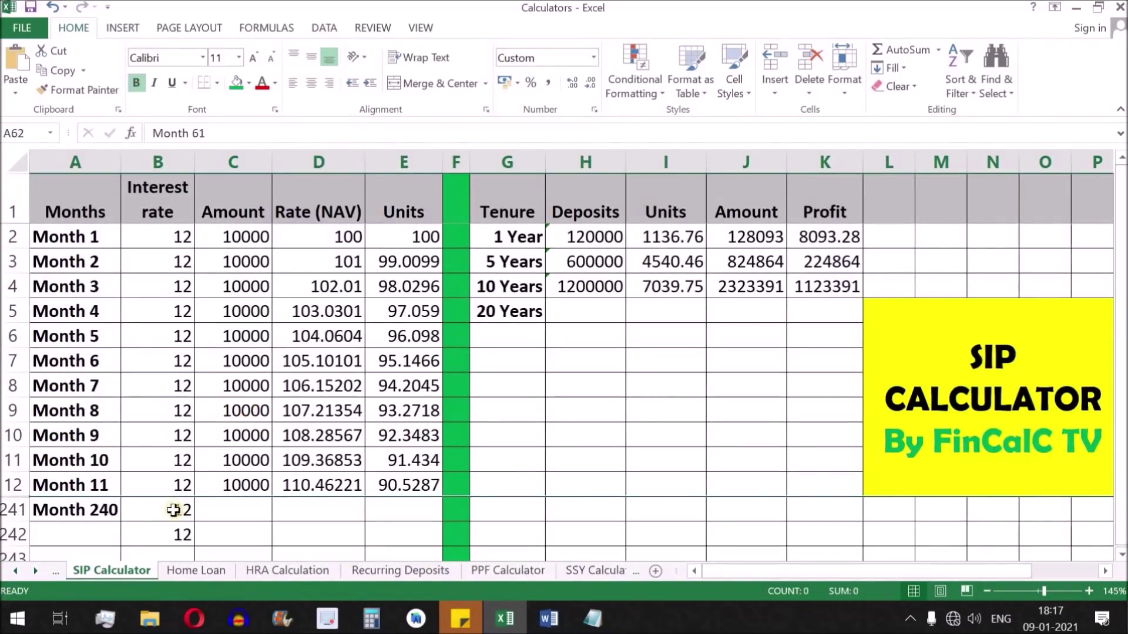
{"action": "left_click", "coordinate": [72, 512]}
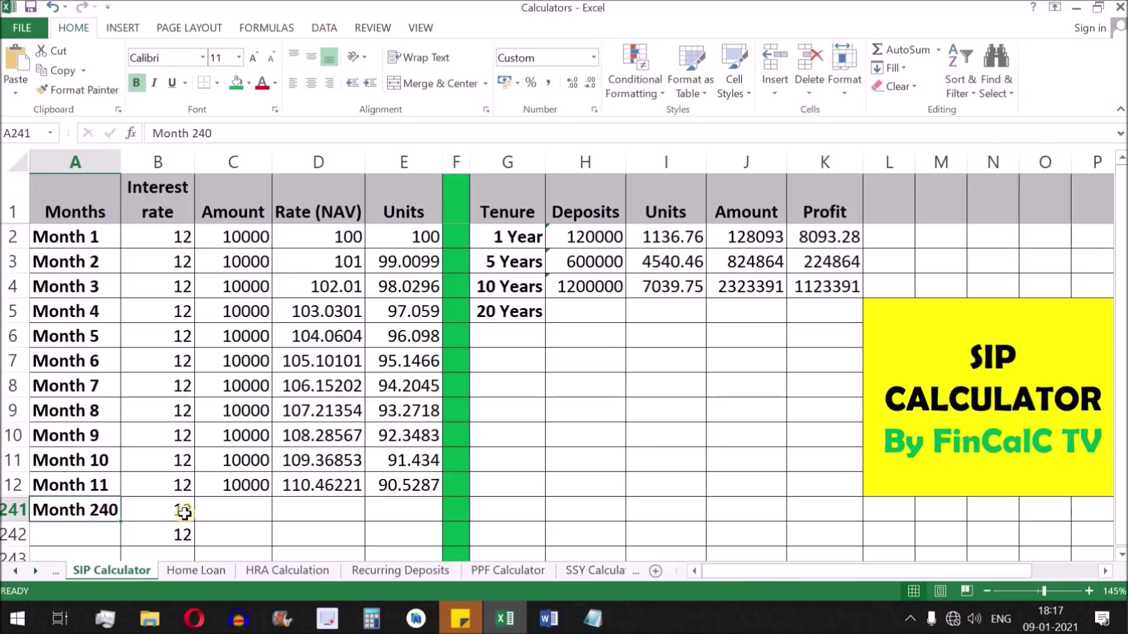
{"action": "left_click", "coordinate": [259, 488]}
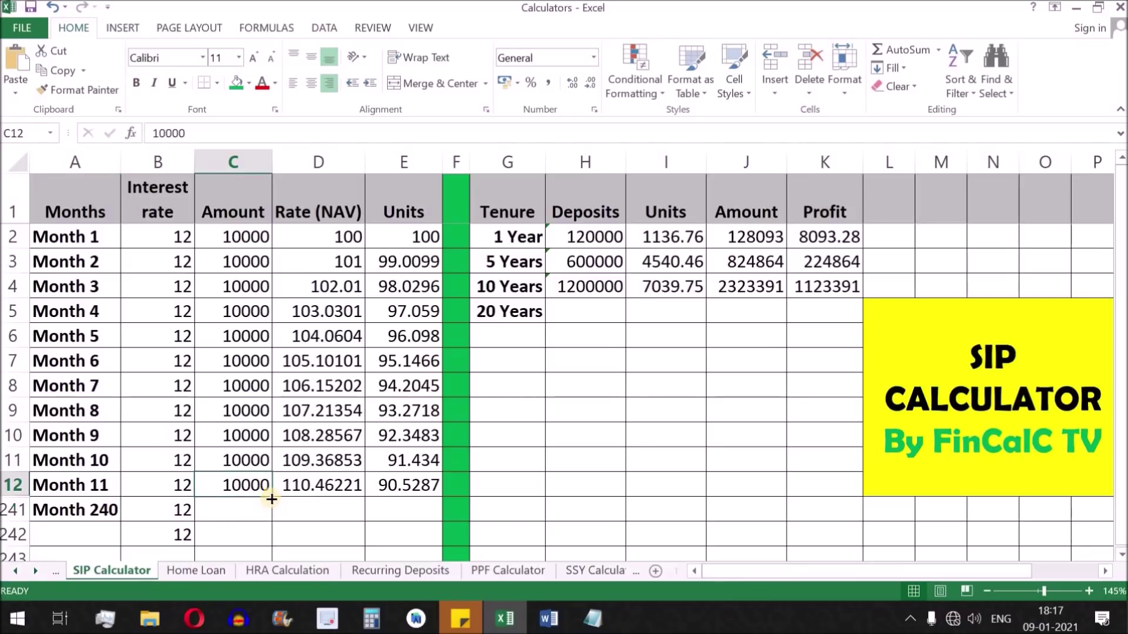
{"action": "left_click_drag", "start_coordinate": [271, 500], "coordinate": [270, 520]}
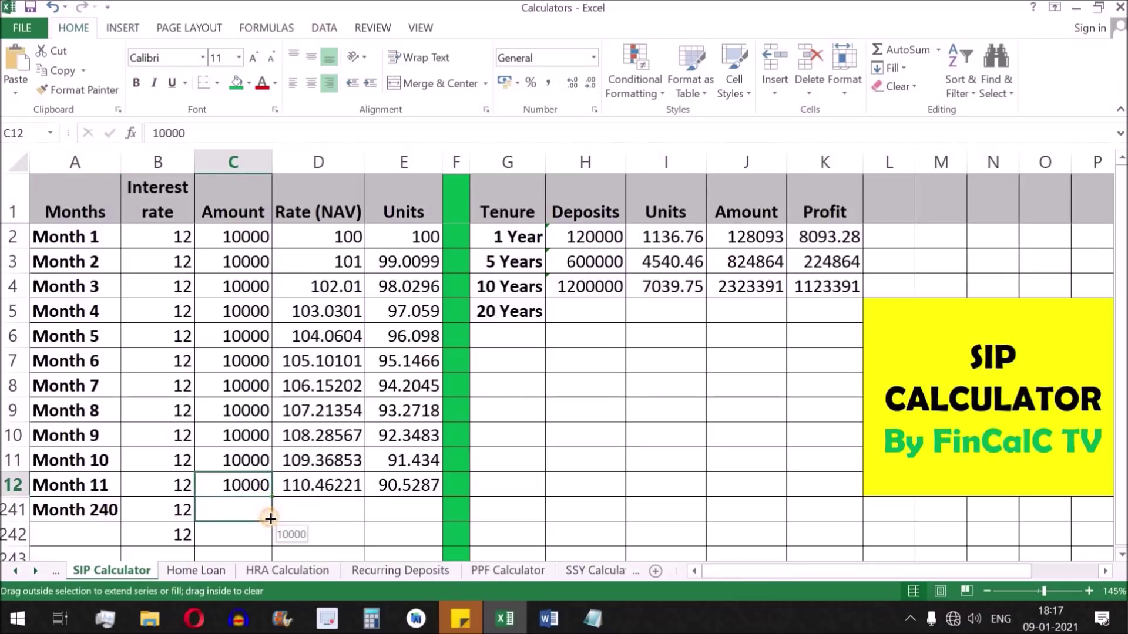
{"action": "left_click", "coordinate": [332, 486]}
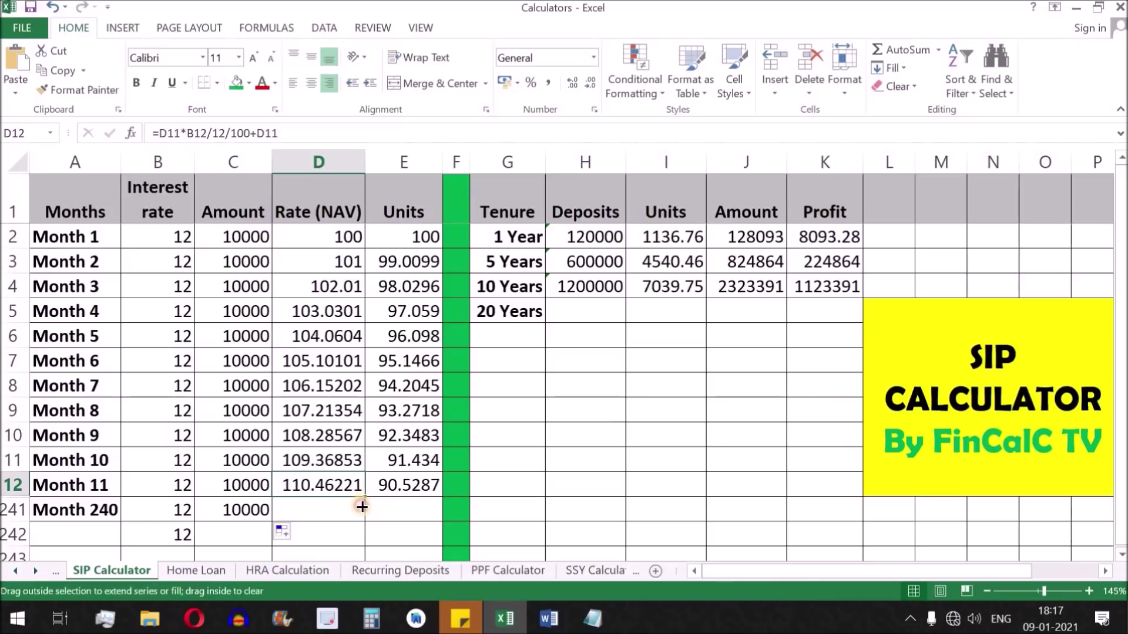
{"action": "left_click_drag", "start_coordinate": [364, 499], "coordinate": [364, 520]}
{"action": "left_click", "coordinate": [409, 488]}
{"action": "left_click_drag", "start_coordinate": [441, 497], "coordinate": [440, 514]}
Extend the Amount, NAV and Units formulas into row 242.
{"action": "left_click", "coordinate": [253, 510]}
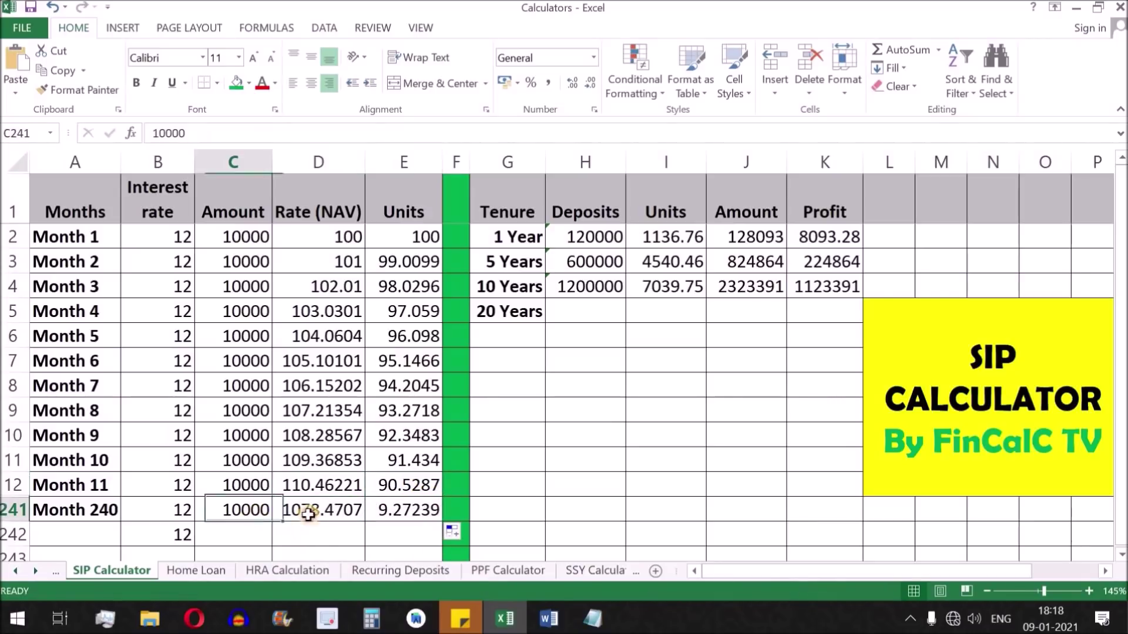
{"action": "left_click", "coordinate": [743, 309]}
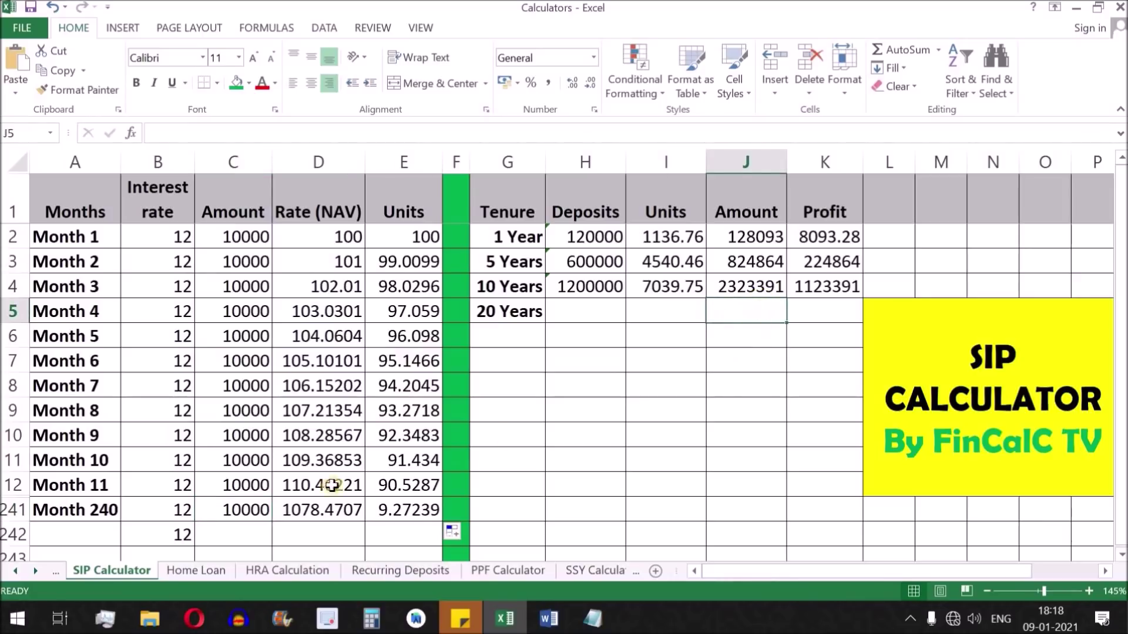
{"action": "left_click", "coordinate": [317, 509]}
{"action": "left_click_drag", "start_coordinate": [362, 524], "coordinate": [365, 545]}
{"action": "left_click", "coordinate": [251, 517]}
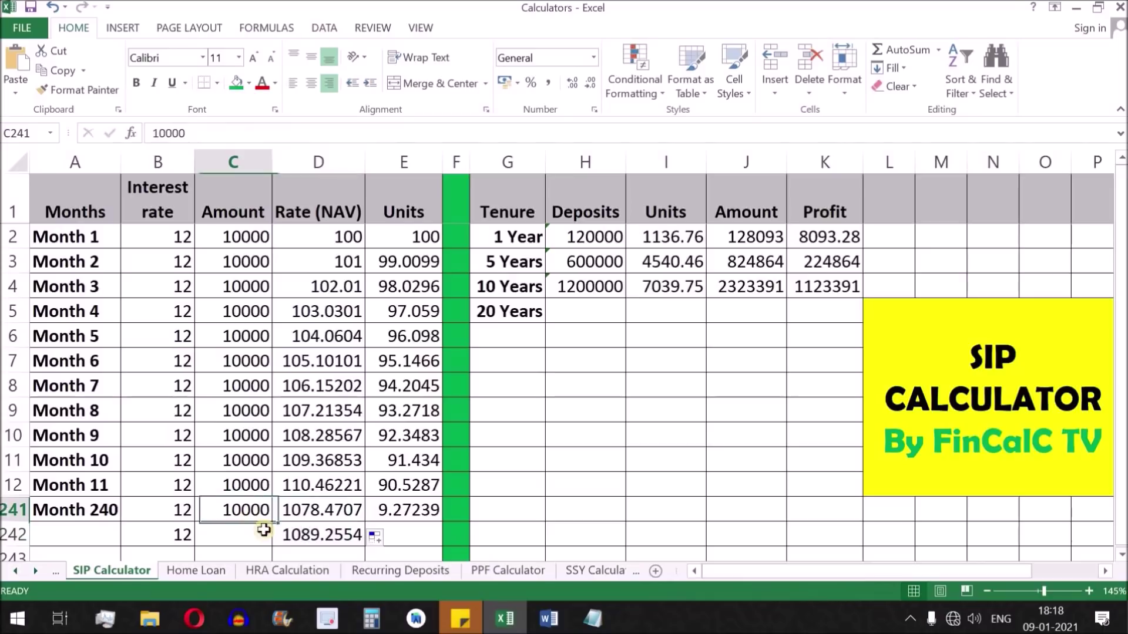
{"action": "left_click_drag", "start_coordinate": [273, 521], "coordinate": [272, 534]}
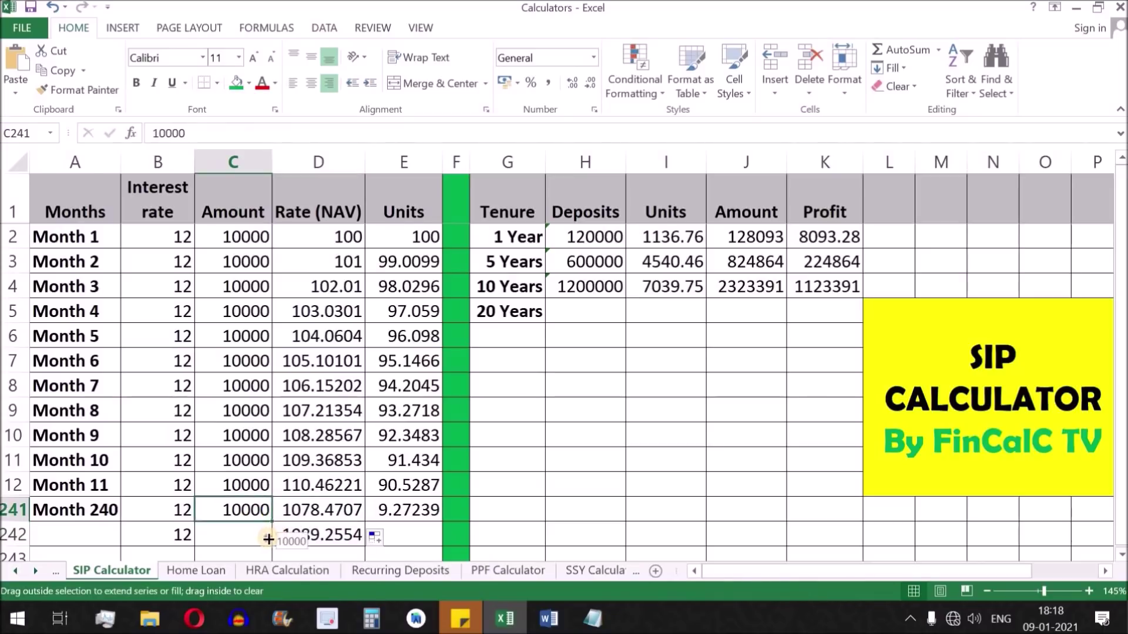
{"action": "left_click", "coordinate": [427, 506]}
{"action": "left_click_drag", "start_coordinate": [441, 523], "coordinate": [441, 539]}
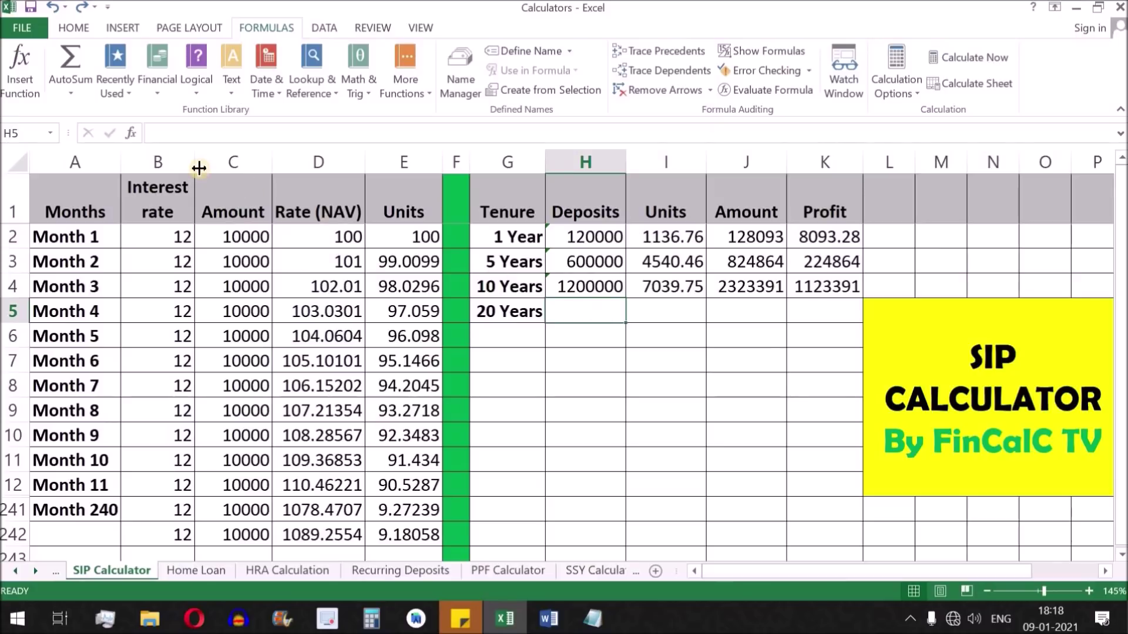
Total 20-year deposits =SUM(C2:C241) as 2400000 and units =SUM(E2:E241) as 9172.76.
{"action": "left_click", "coordinate": [70, 59]}
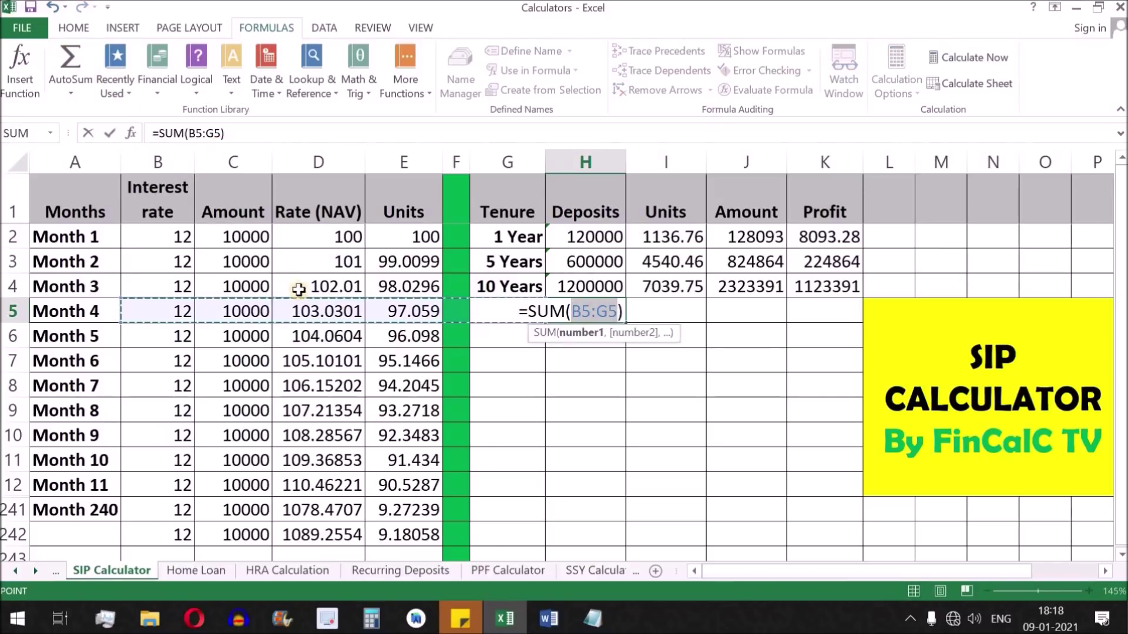
{"action": "left_click_drag", "start_coordinate": [246, 240], "coordinate": [247, 508]}
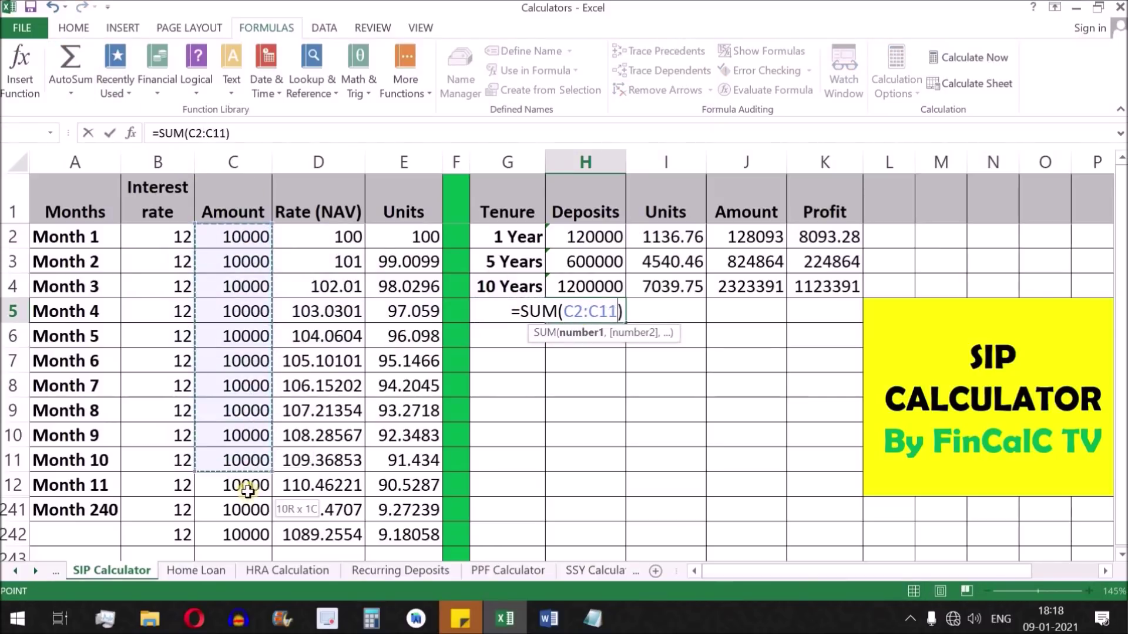
{"action": "key", "text": "Return"}
{"action": "left_click", "coordinate": [601, 314]}
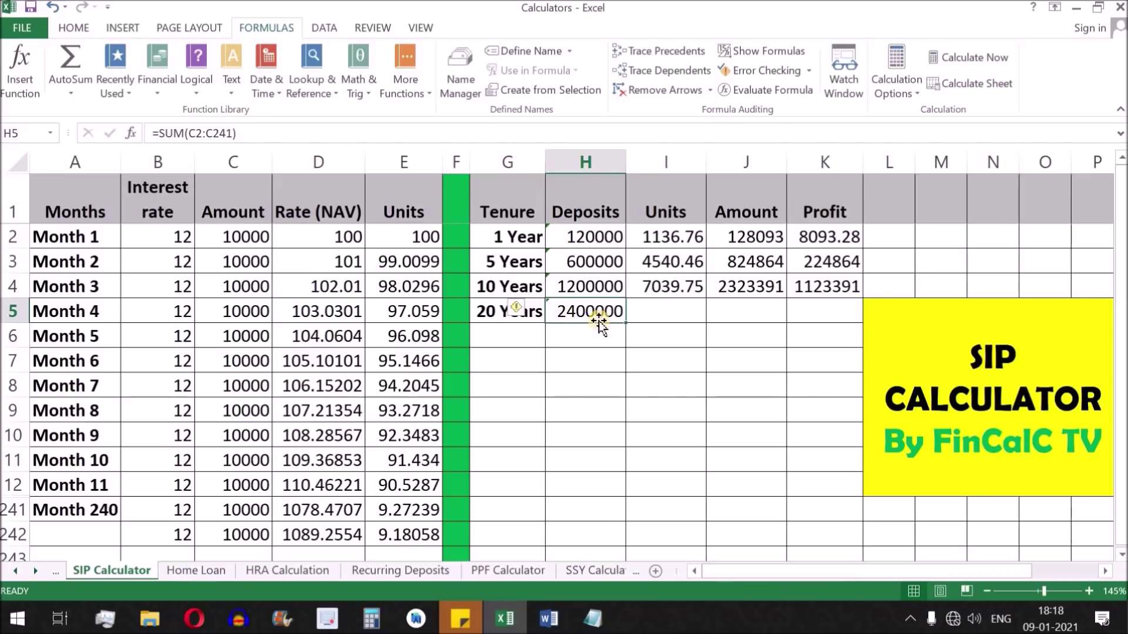
{"action": "left_click", "coordinate": [665, 311]}
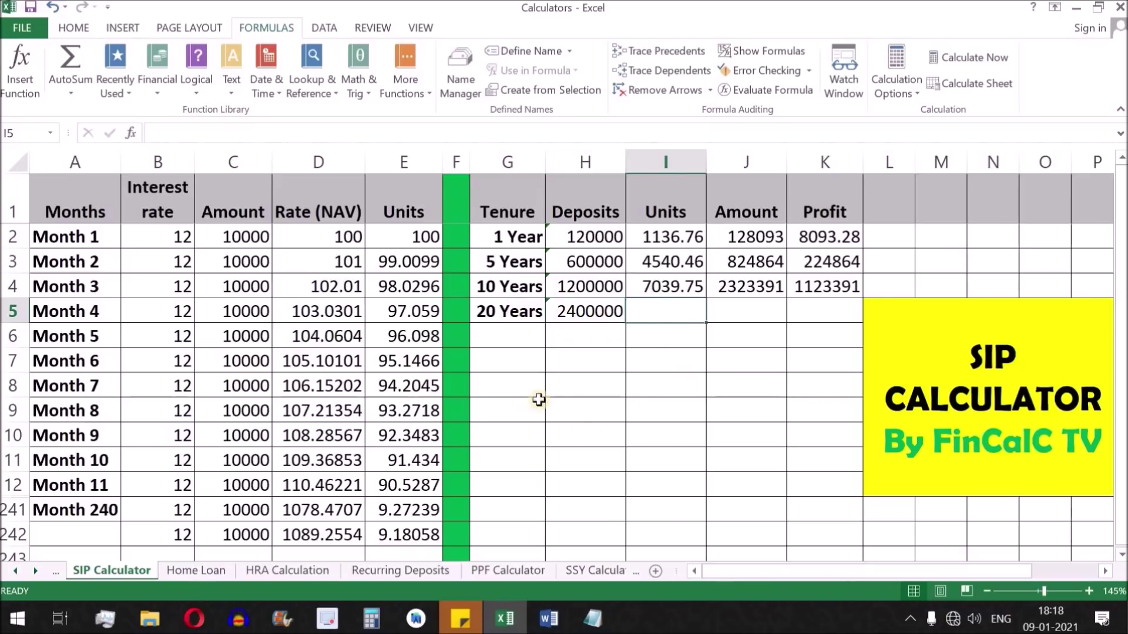
{"action": "left_click", "coordinate": [70, 59]}
{"action": "left_click_drag", "start_coordinate": [423, 235], "coordinate": [420, 510]}
{"action": "key", "text": "Return"}
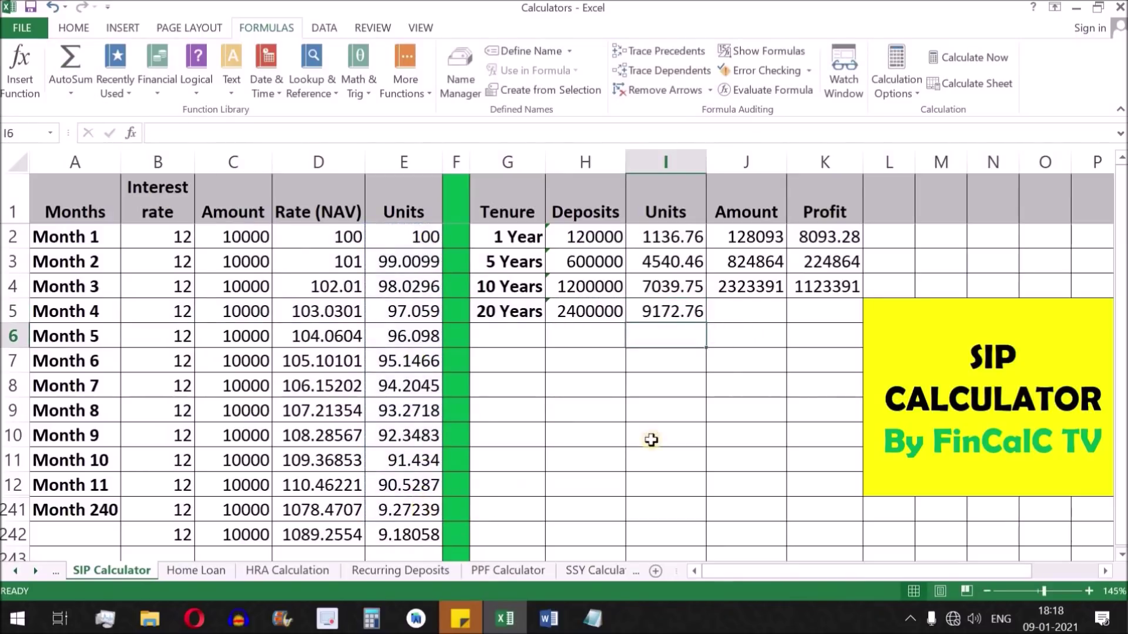
Enter =I5*D242 in J5 for a 20-year amount of 9991479.
{"action": "left_click", "coordinate": [743, 312]}
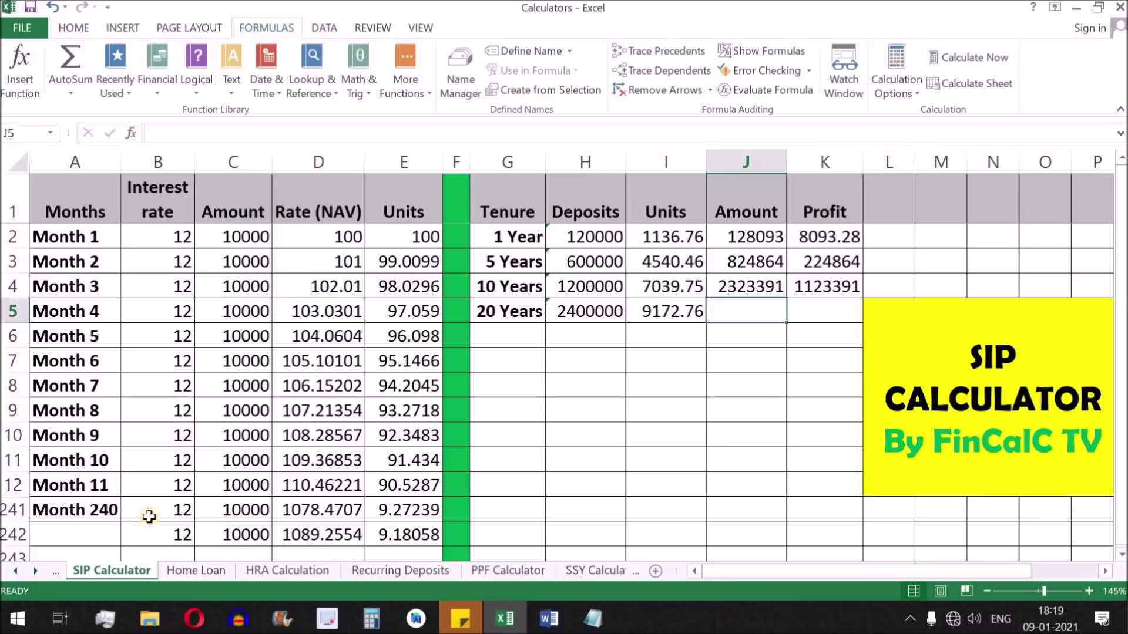
{"action": "left_click", "coordinate": [346, 533]}
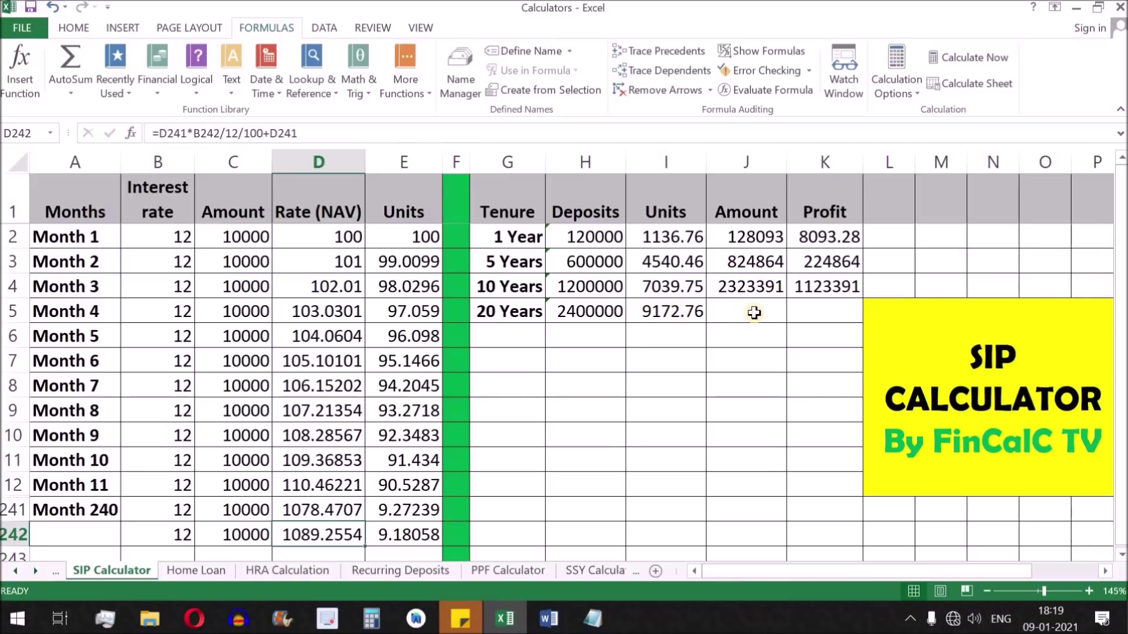
{"action": "left_click", "coordinate": [752, 311]}
{"action": "type", "text": "="}
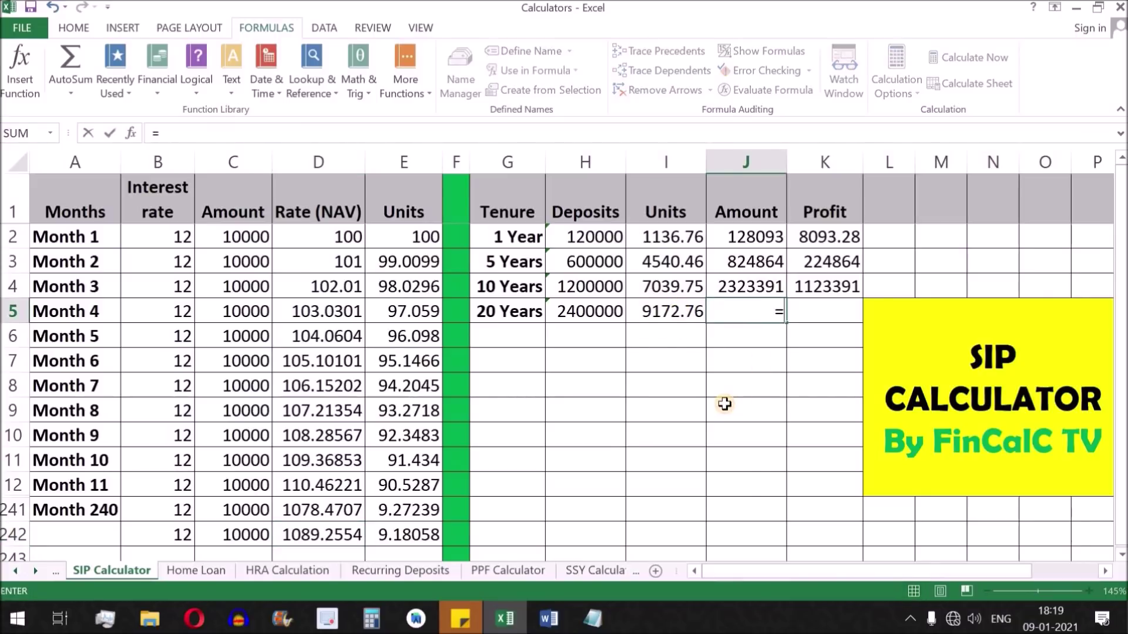
{"action": "left_click", "coordinate": [671, 312]}
{"action": "type", "text": "*"}
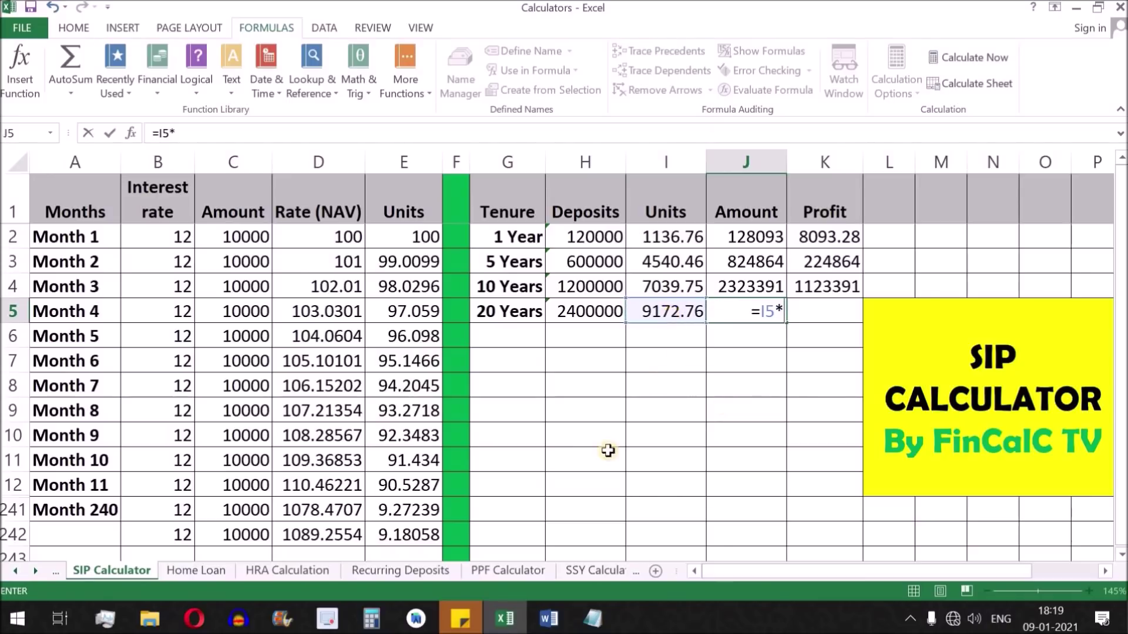
{"action": "left_click", "coordinate": [324, 535]}
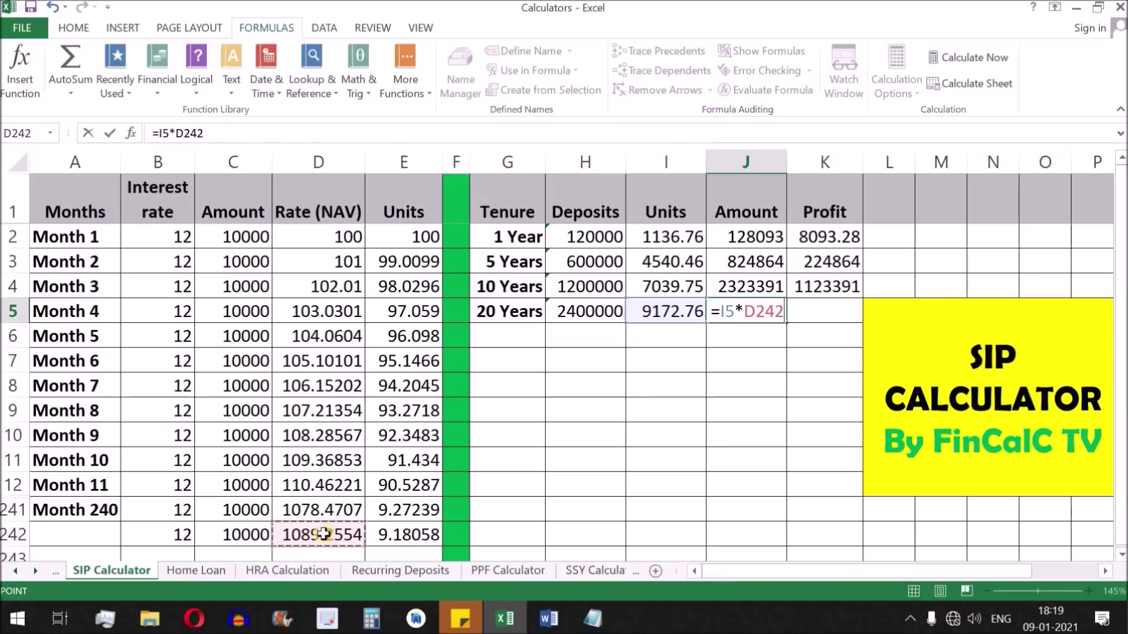
{"action": "key", "text": "Return"}
{"action": "left_click", "coordinate": [759, 315]}
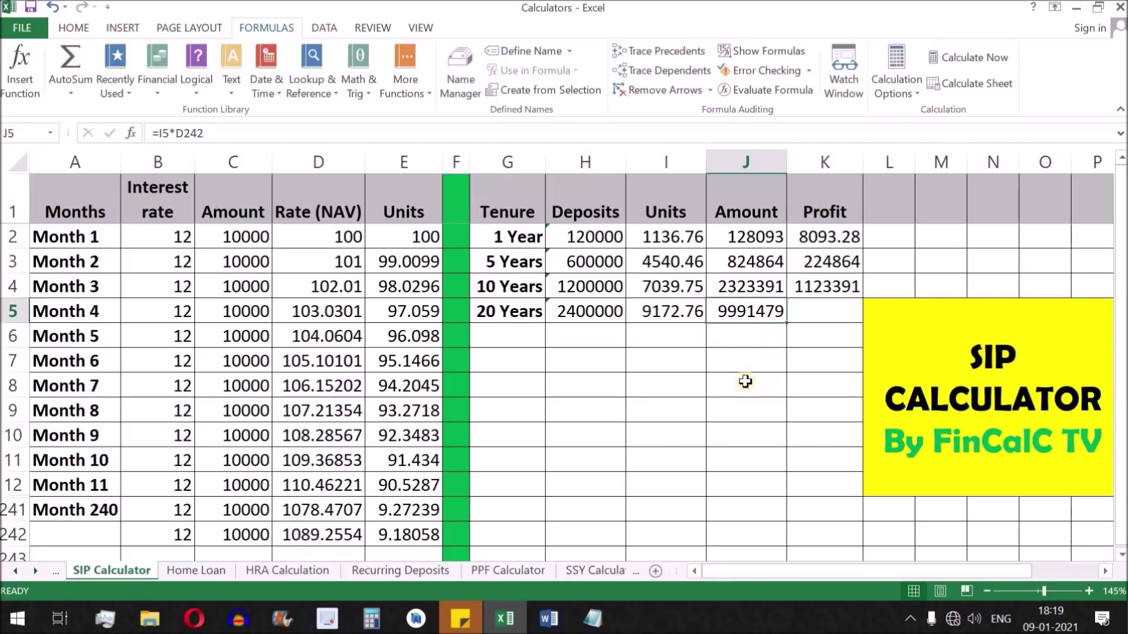
Enter =J5-H5 in K5 for a 20-year profit of 7591479.
{"action": "left_click", "coordinate": [823, 321]}
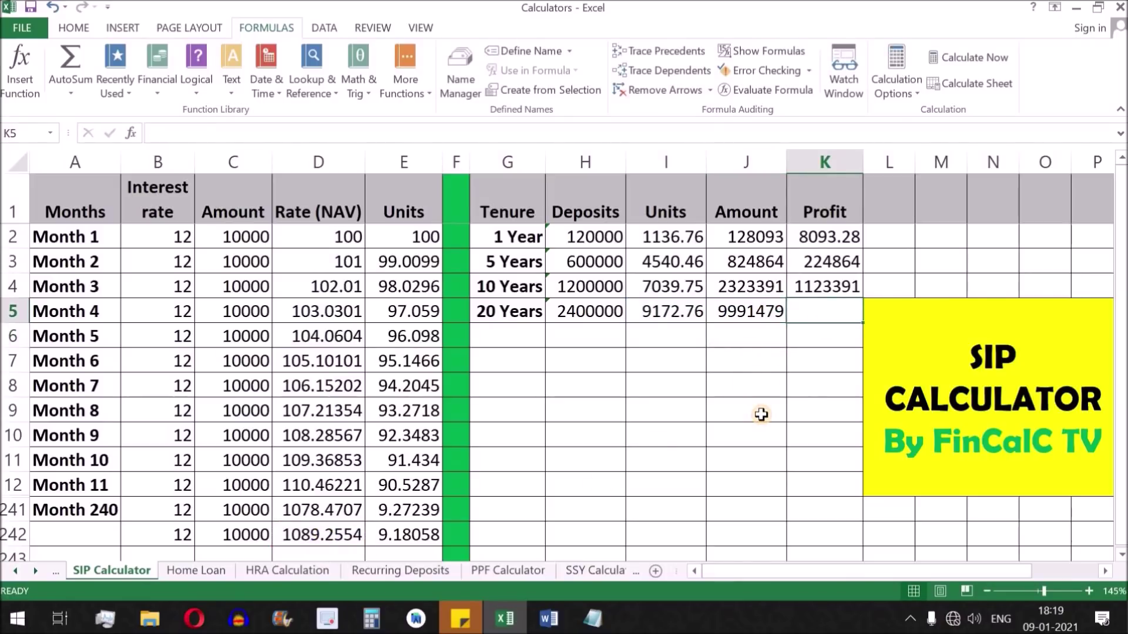
{"action": "type", "text": "="}
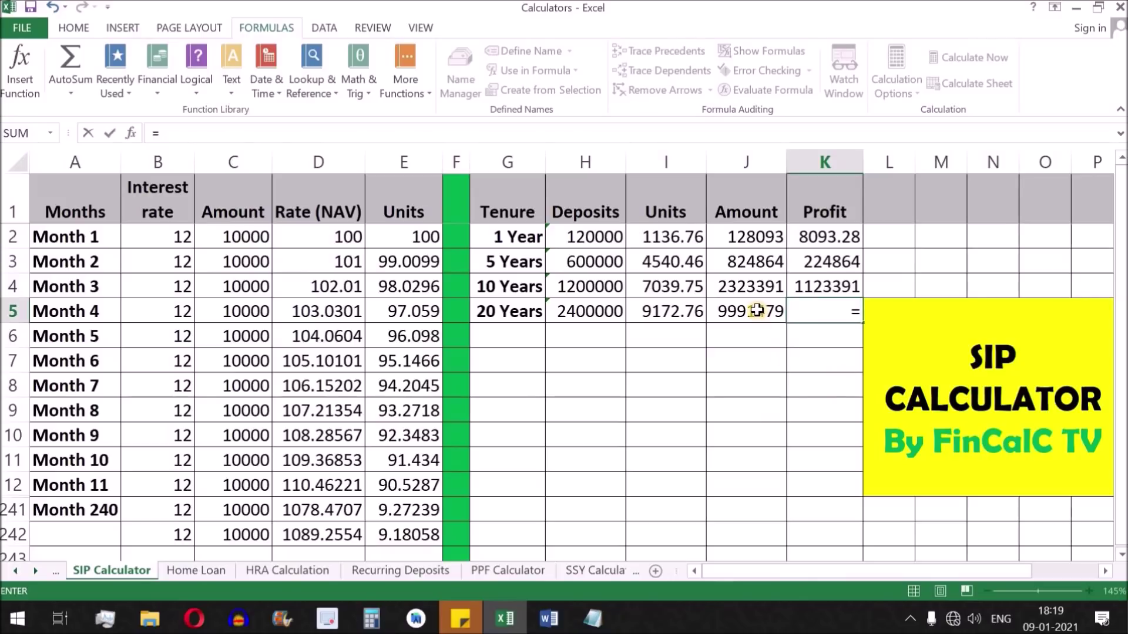
{"action": "left_click", "coordinate": [758, 311]}
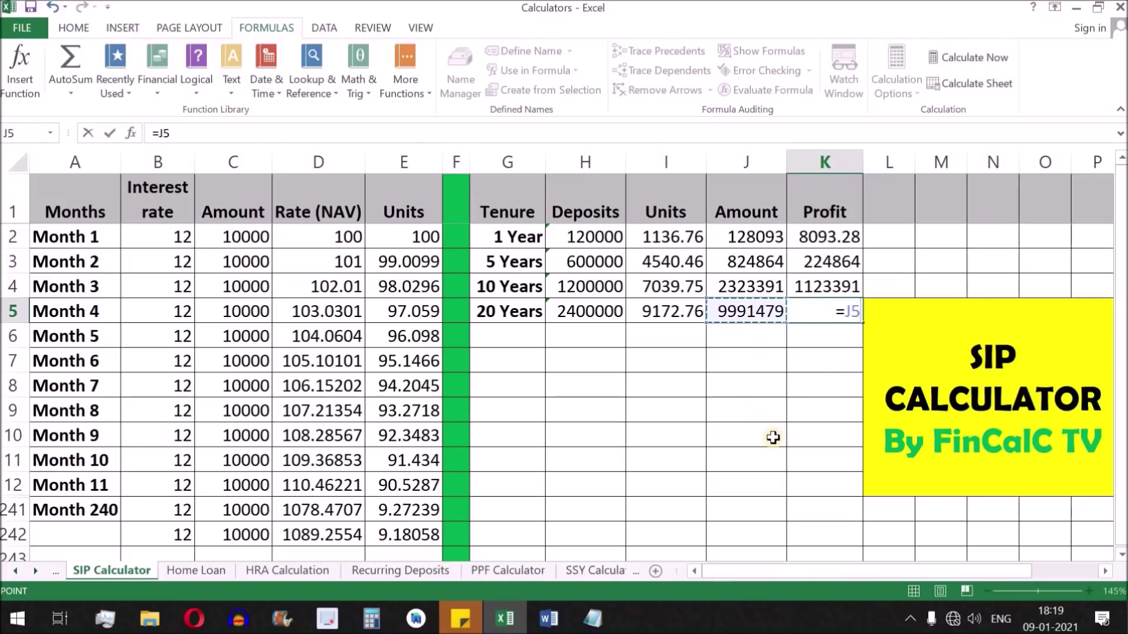
{"action": "type", "text": "-"}
{"action": "left_click", "coordinate": [591, 311]}
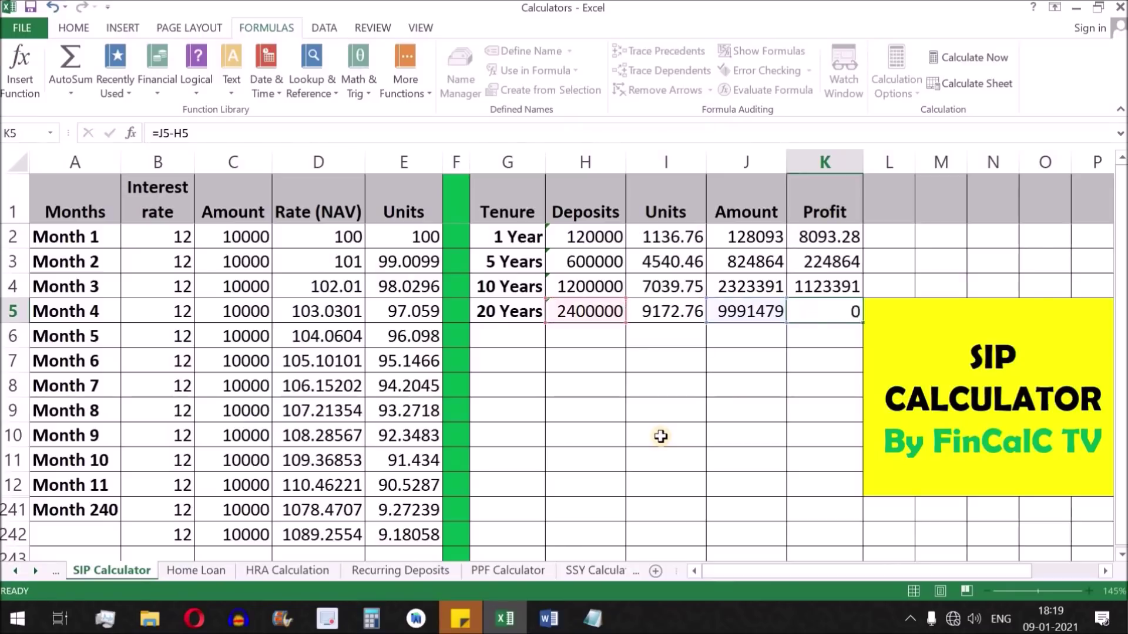
{"action": "key", "text": "Return"}
{"action": "left_click", "coordinate": [828, 318]}
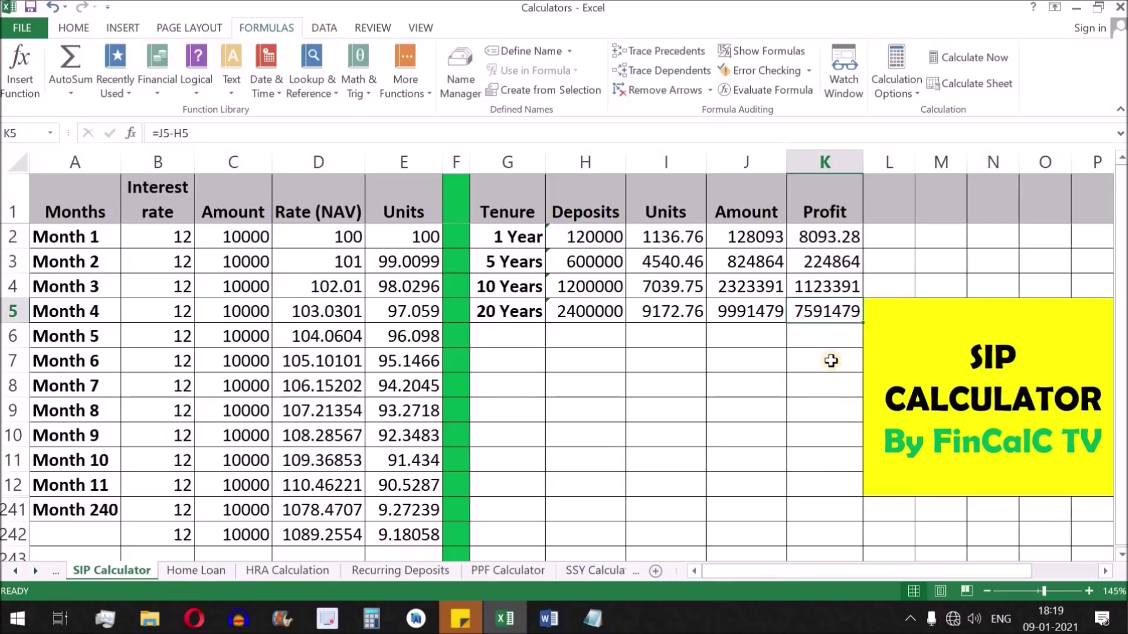
{"action": "left_click", "coordinate": [747, 313]}
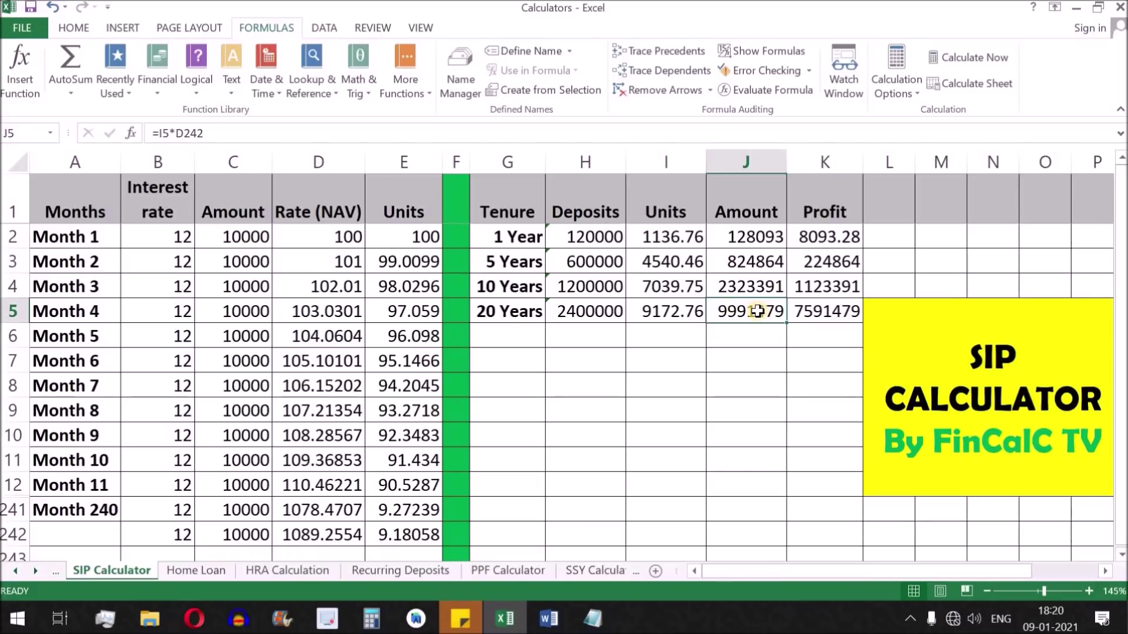
{"action": "left_click_drag", "start_coordinate": [250, 236], "coordinate": [252, 534]}
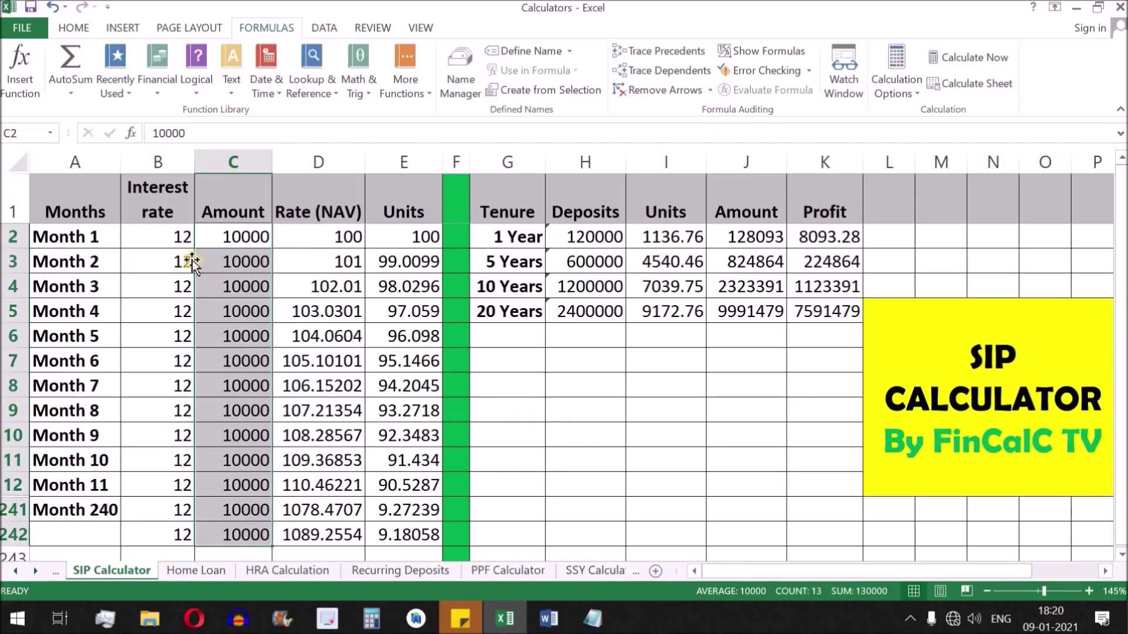
{"action": "left_click_drag", "start_coordinate": [161, 236], "coordinate": [164, 510]}
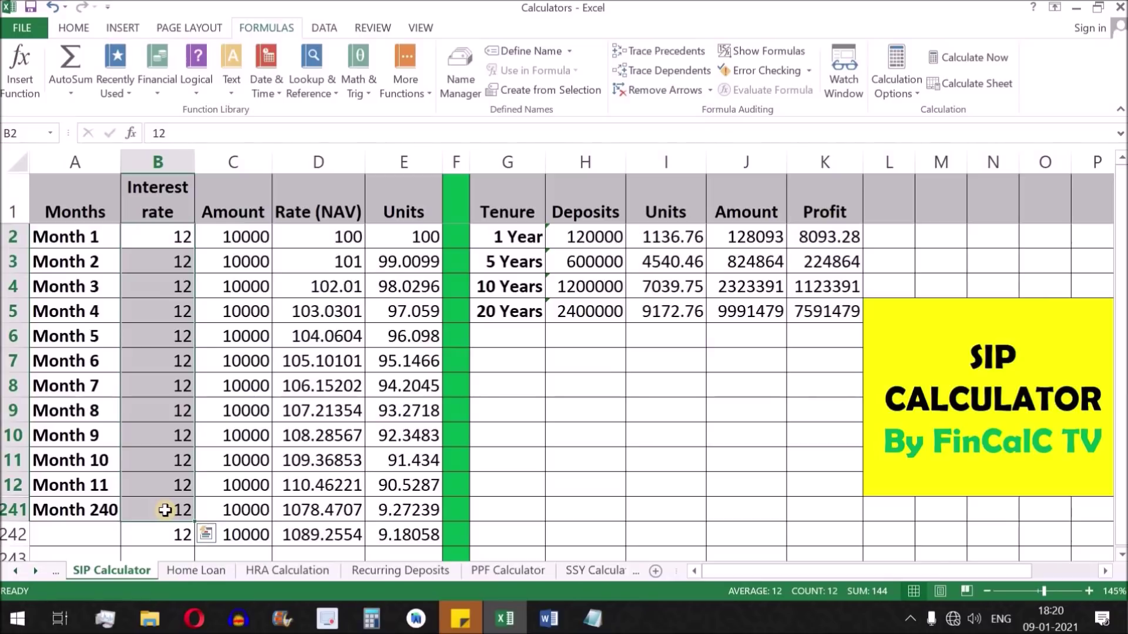
{"action": "left_click", "coordinate": [742, 310]}
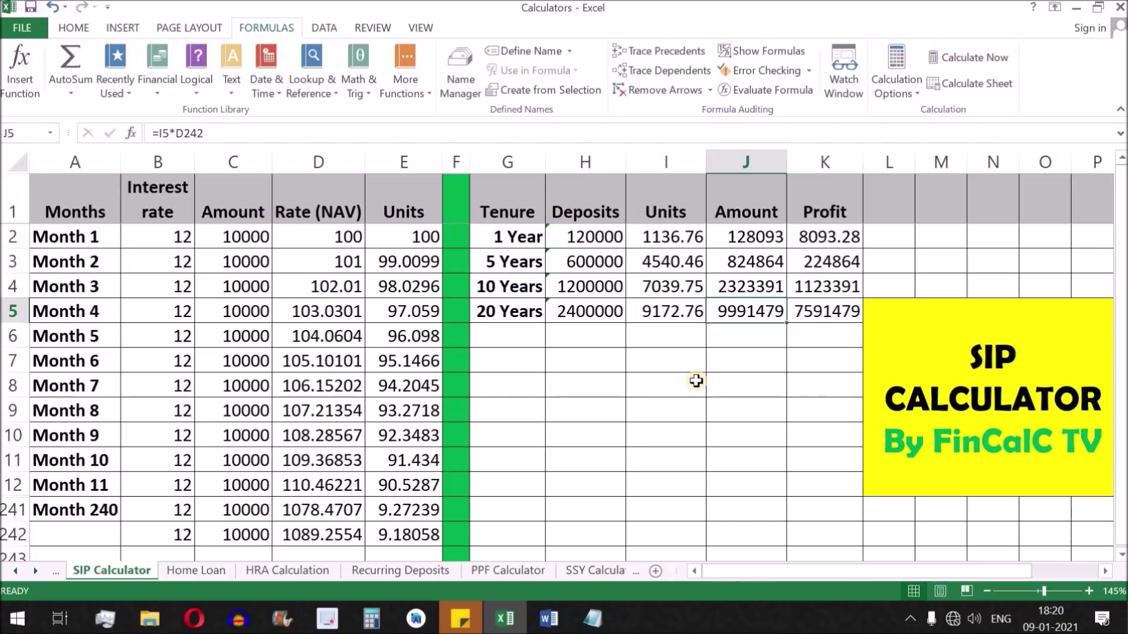
{"action": "left_click_drag", "start_coordinate": [174, 236], "coordinate": [178, 509]}
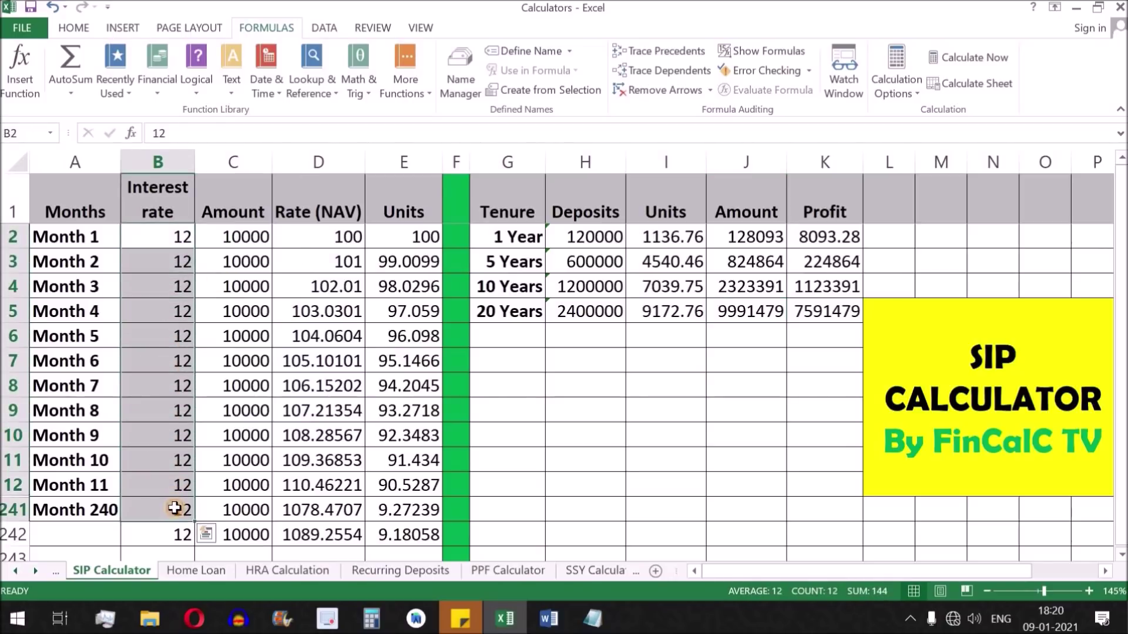
{"action": "left_click", "coordinate": [585, 311]}
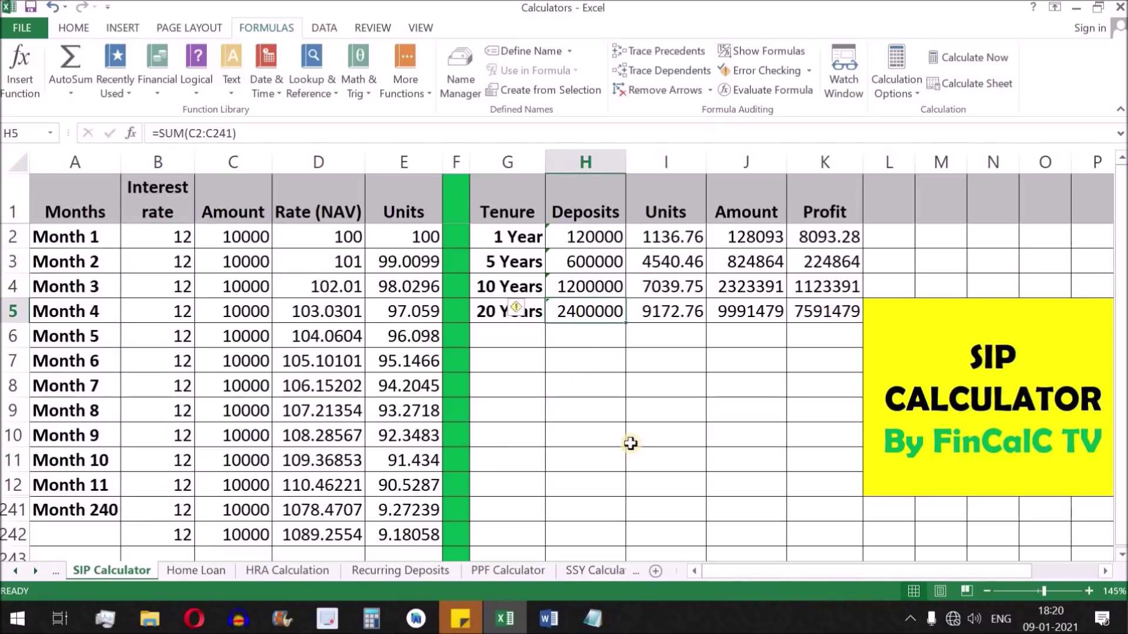
{"action": "left_click", "coordinate": [826, 316], "text": "ctrl"}
{"action": "left_click", "coordinate": [122, 28]}
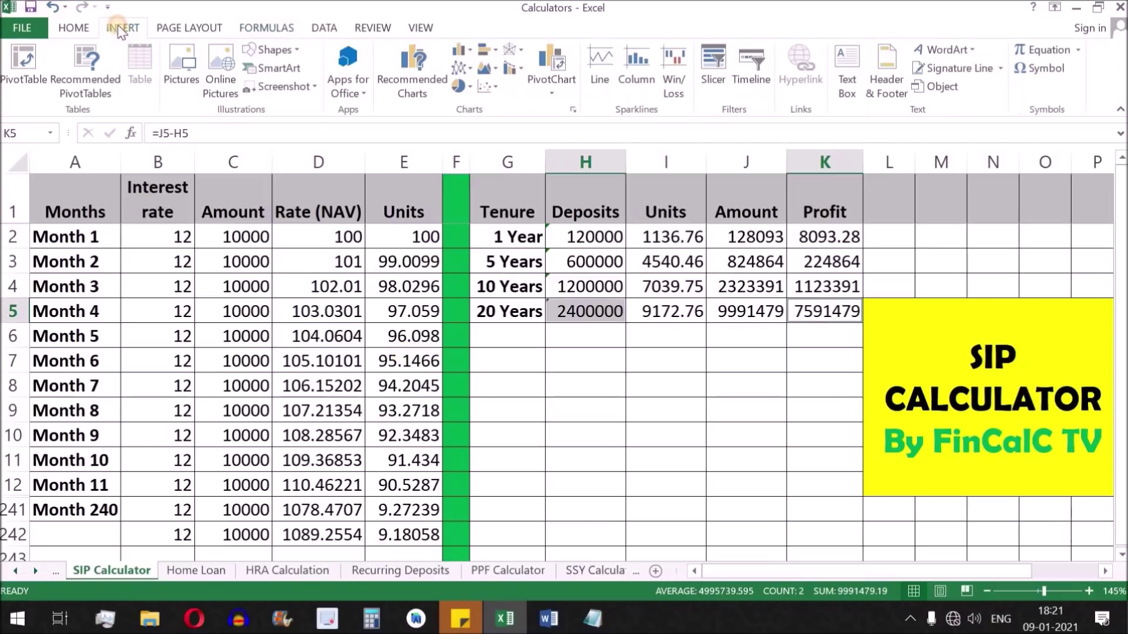
{"action": "left_click", "coordinate": [460, 85]}
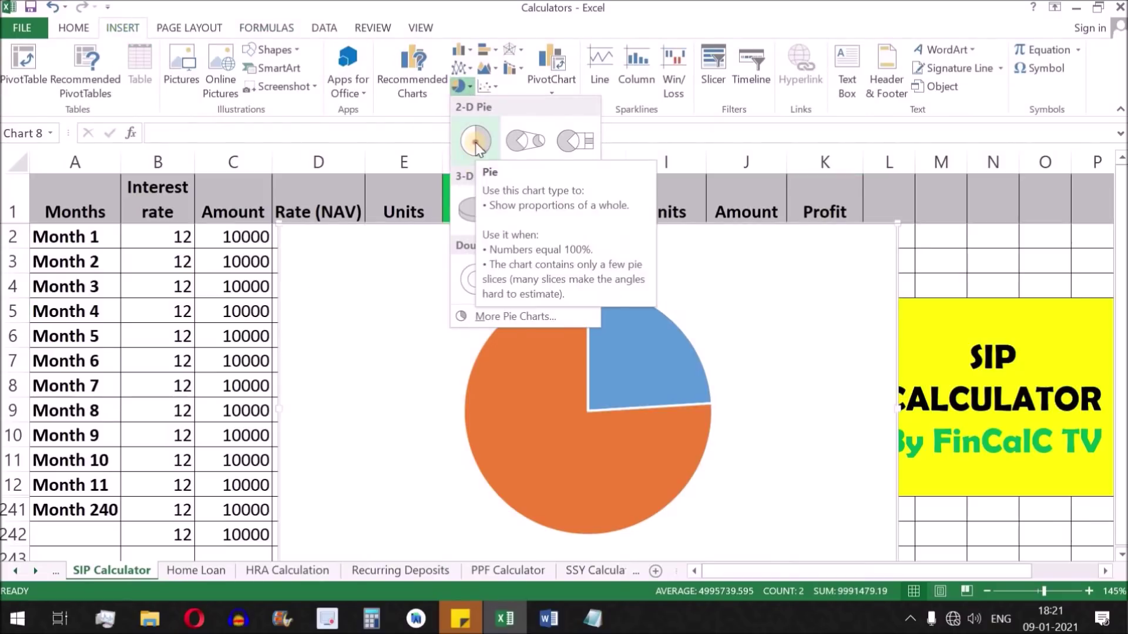
{"action": "left_click", "coordinate": [476, 141]}
{"action": "left_click", "coordinate": [332, 69]}
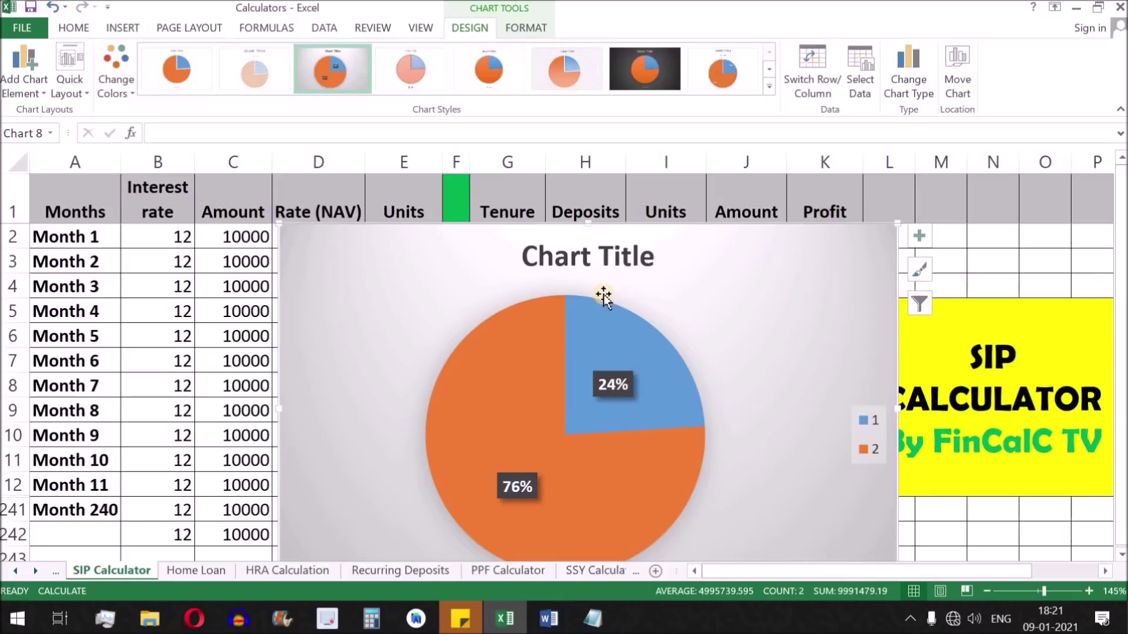
{"action": "left_click", "coordinate": [549, 619]}
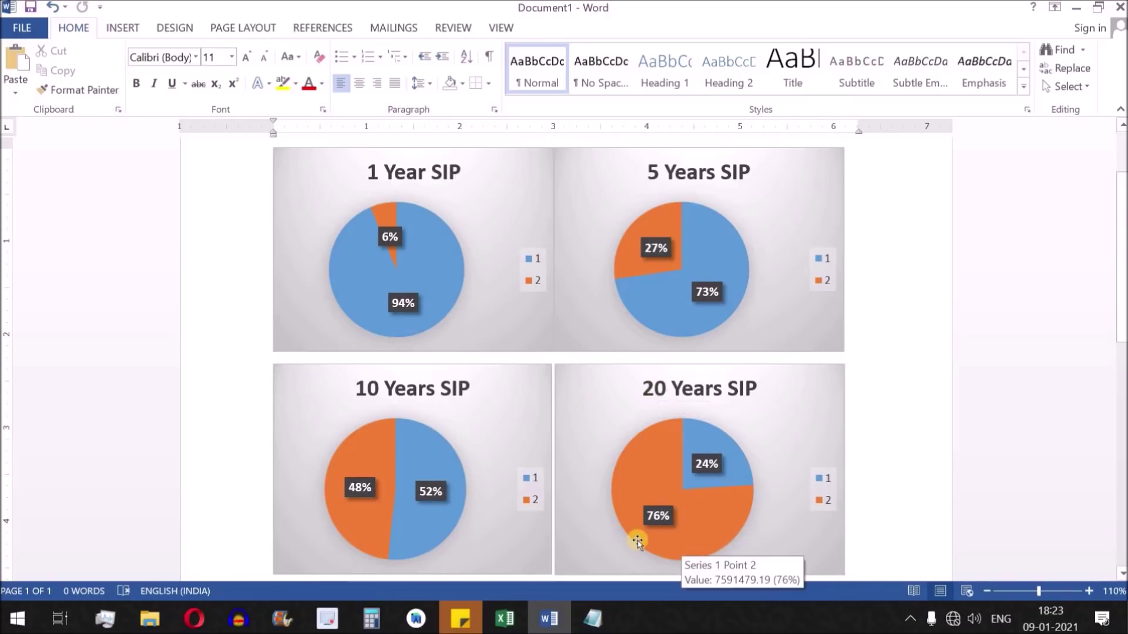
{"action": "left_click", "coordinate": [505, 619]}
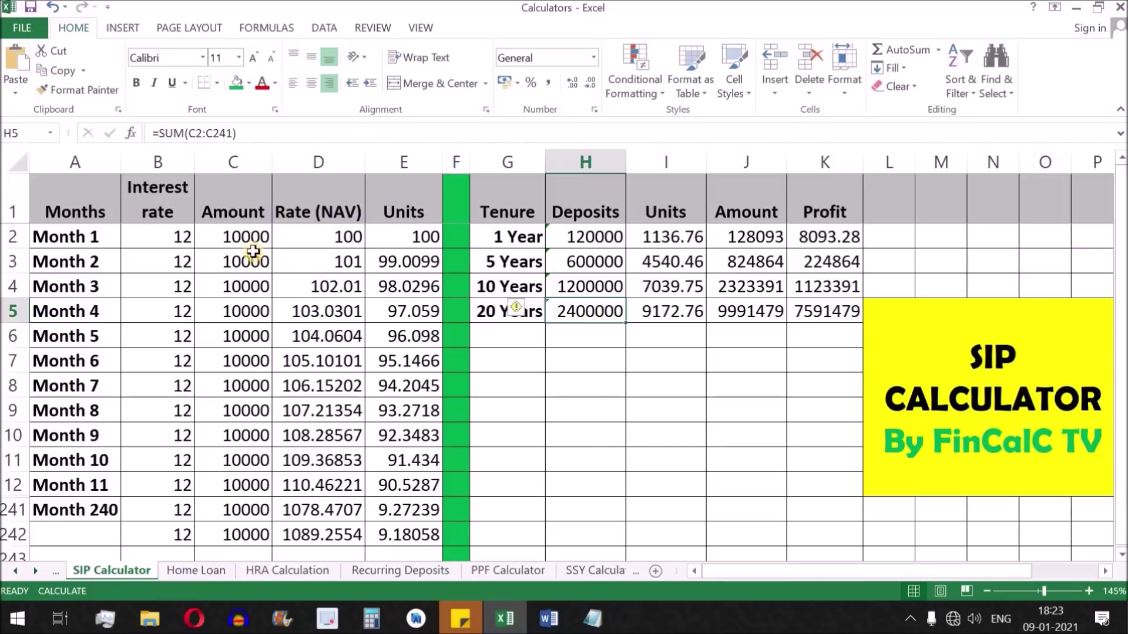
{"action": "left_click_drag", "start_coordinate": [248, 236], "coordinate": [234, 511]}
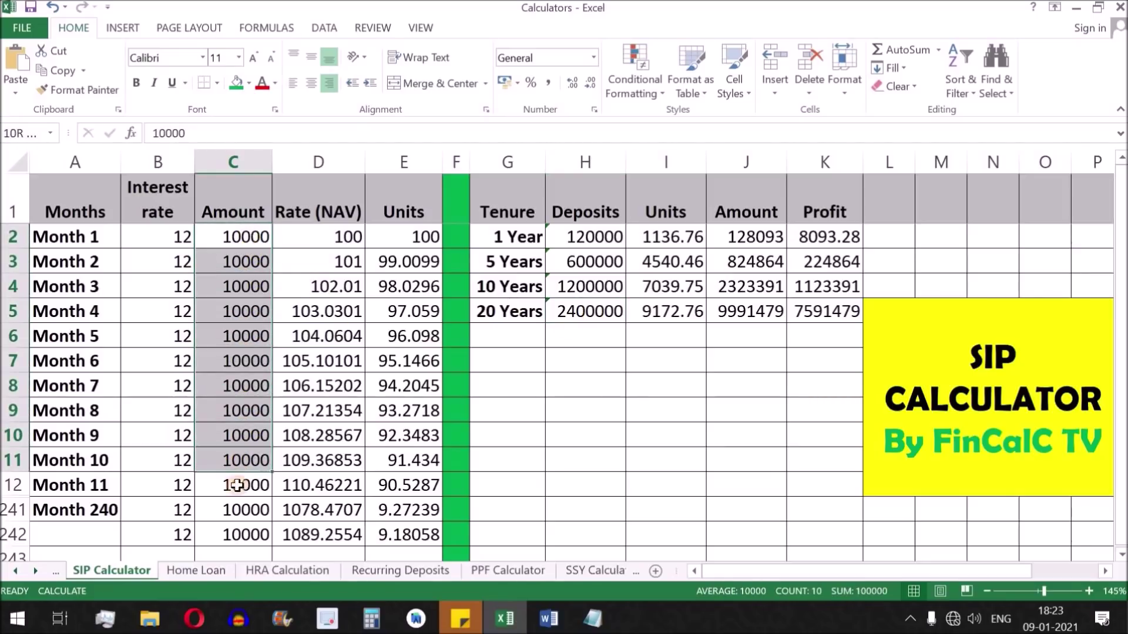
{"action": "left_click", "coordinate": [578, 310]}
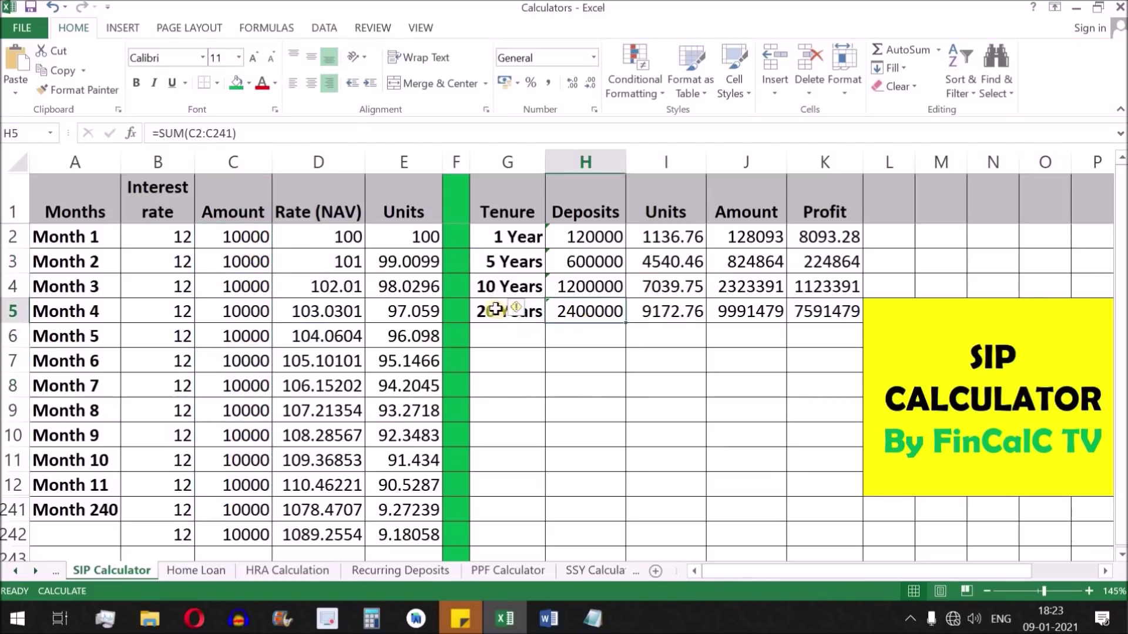
{"action": "left_click", "coordinate": [836, 312]}
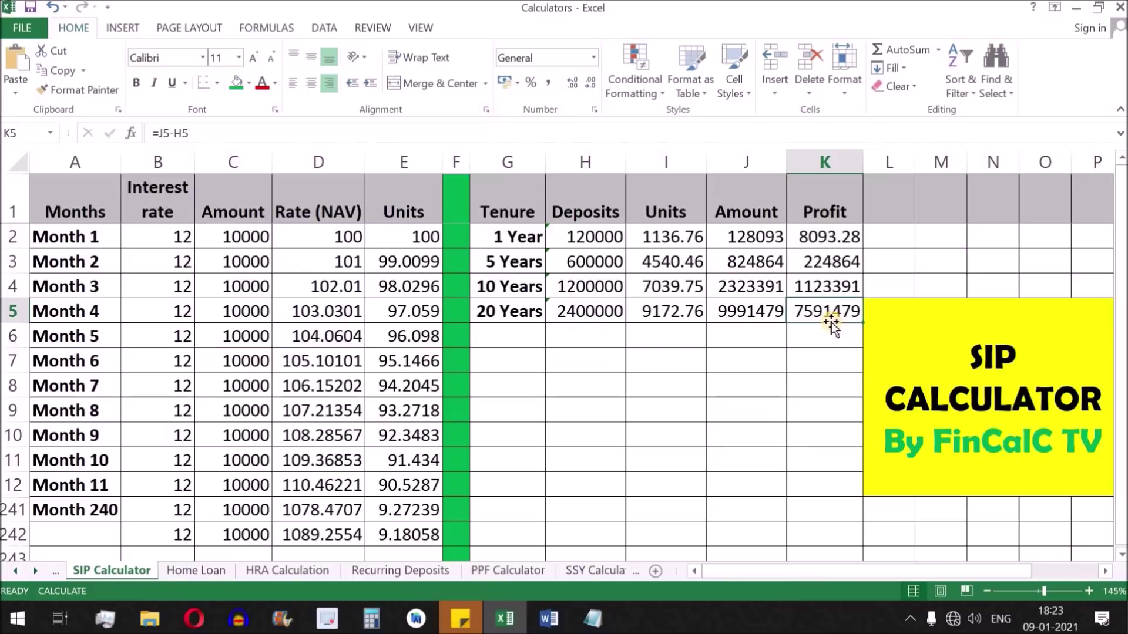
{"action": "left_click", "coordinate": [820, 336]}
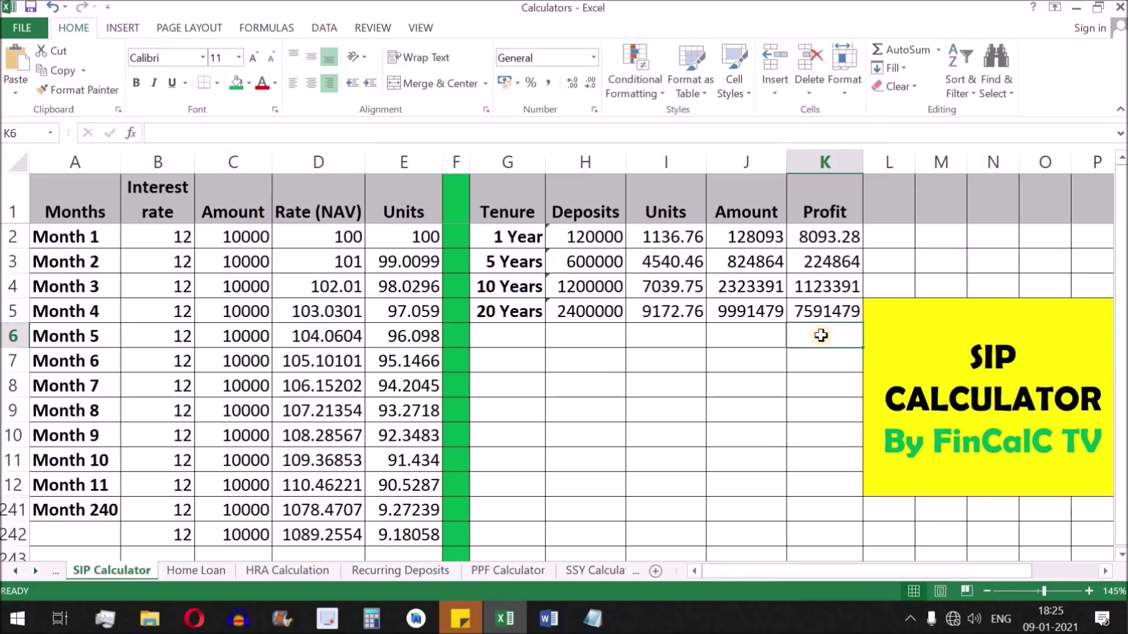
{"action": "left_click_drag", "start_coordinate": [505, 236], "coordinate": [515, 306]}
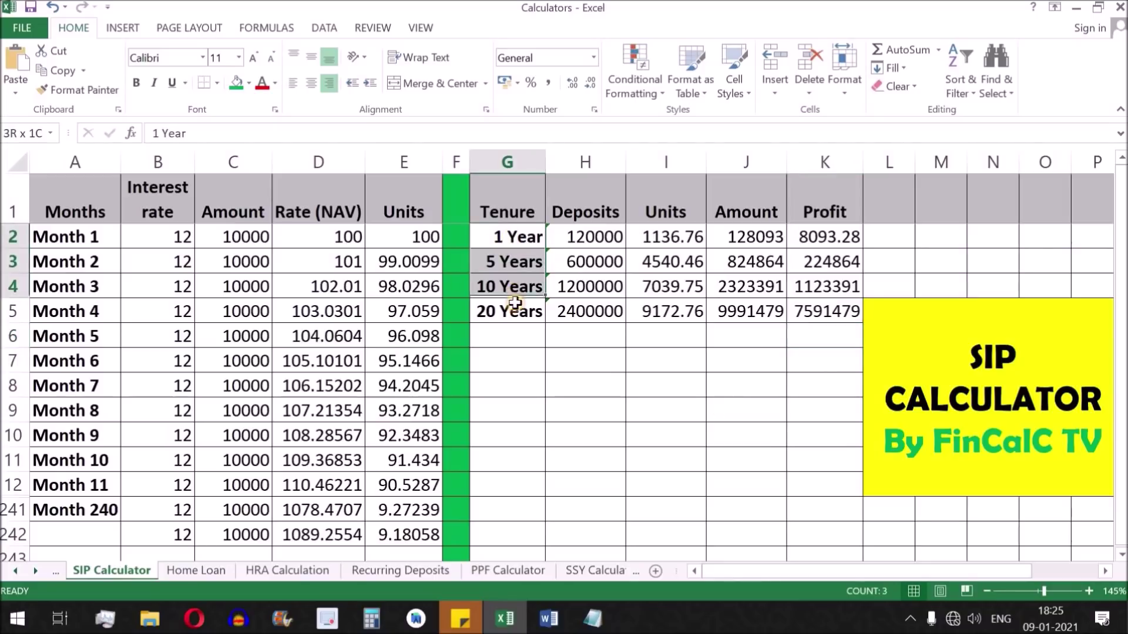
{"action": "left_click_drag", "start_coordinate": [157, 232], "coordinate": [190, 427]}
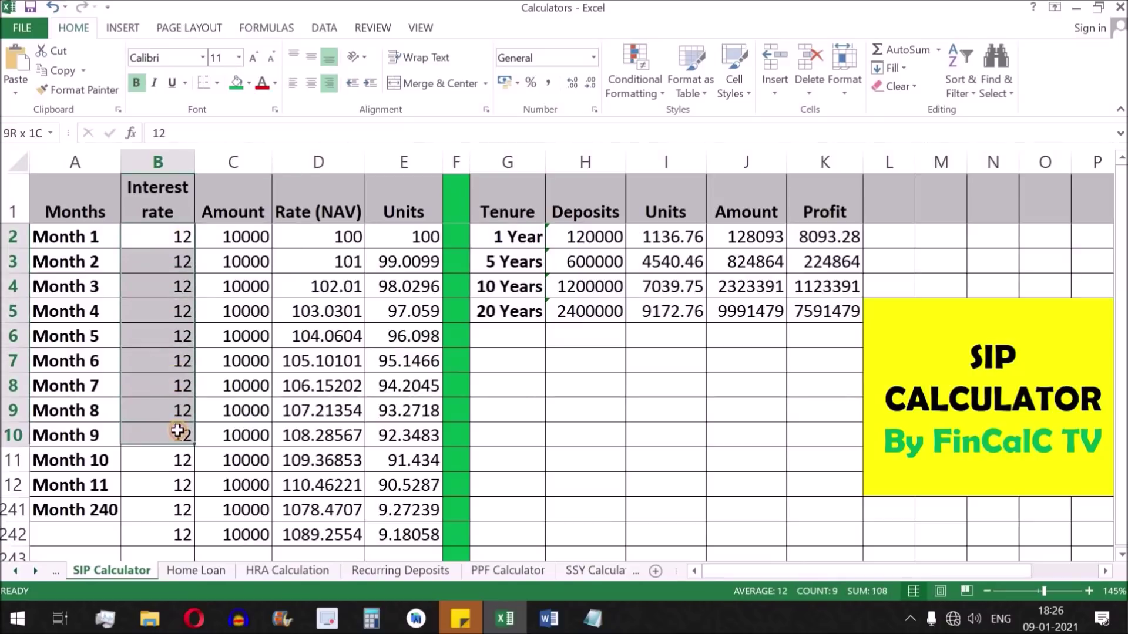
{"action": "left_click_drag", "start_coordinate": [849, 239], "coordinate": [833, 306]}
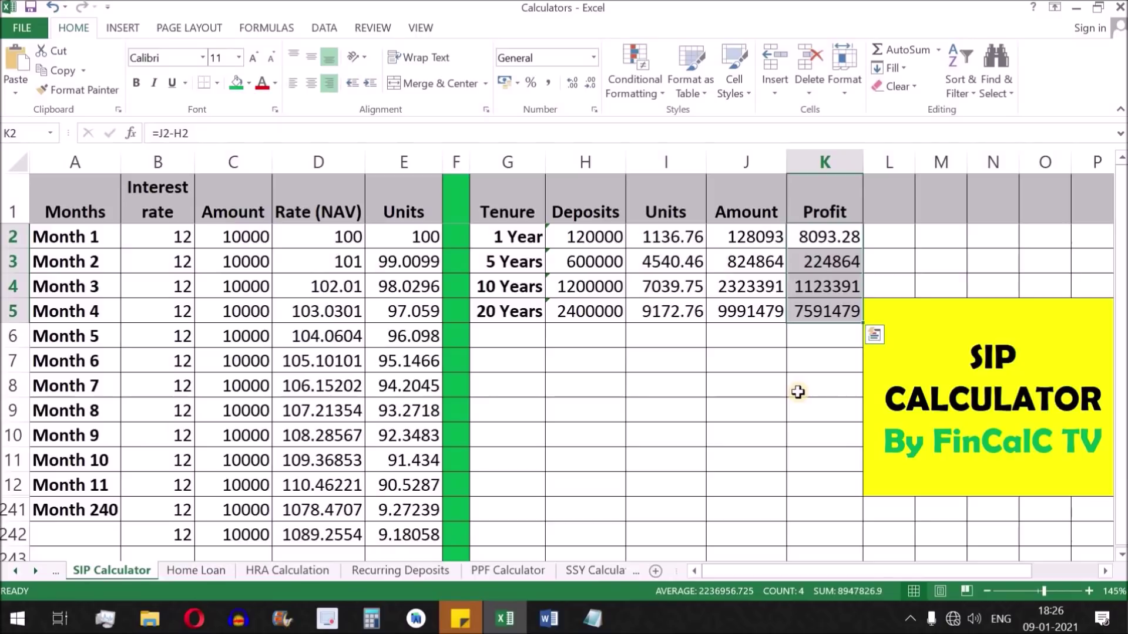
{"action": "key", "text": "ctrl+a"}
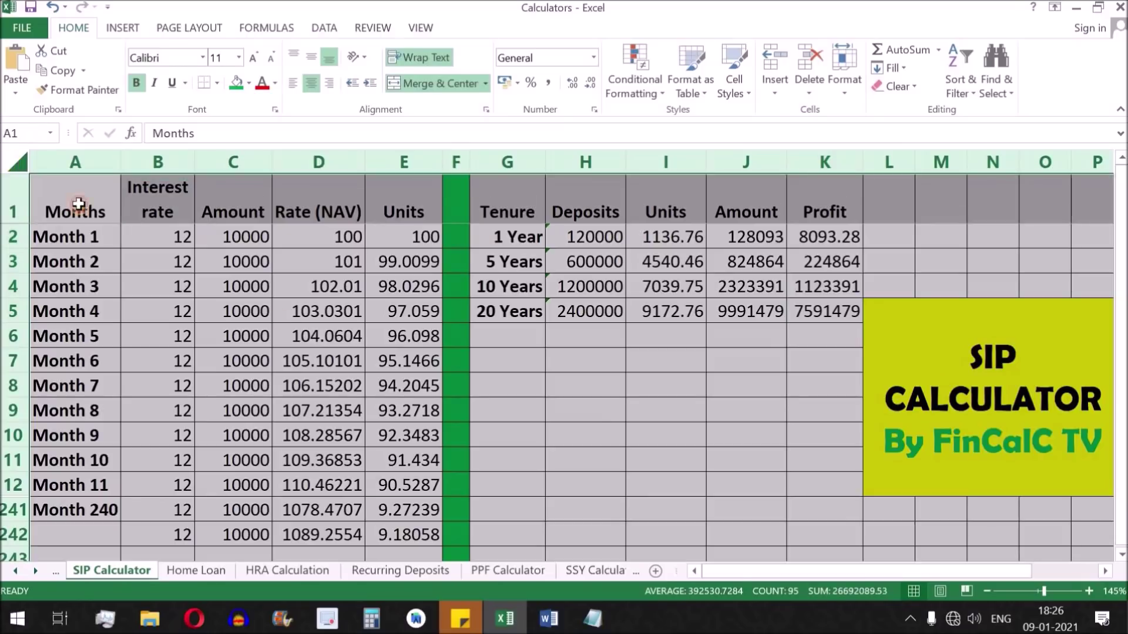
Check the Home Loan sheet's EMI formula in B5, then open the HRA Calculation sheet.
{"action": "left_click", "coordinate": [329, 340]}
{"action": "left_click", "coordinate": [196, 570]}
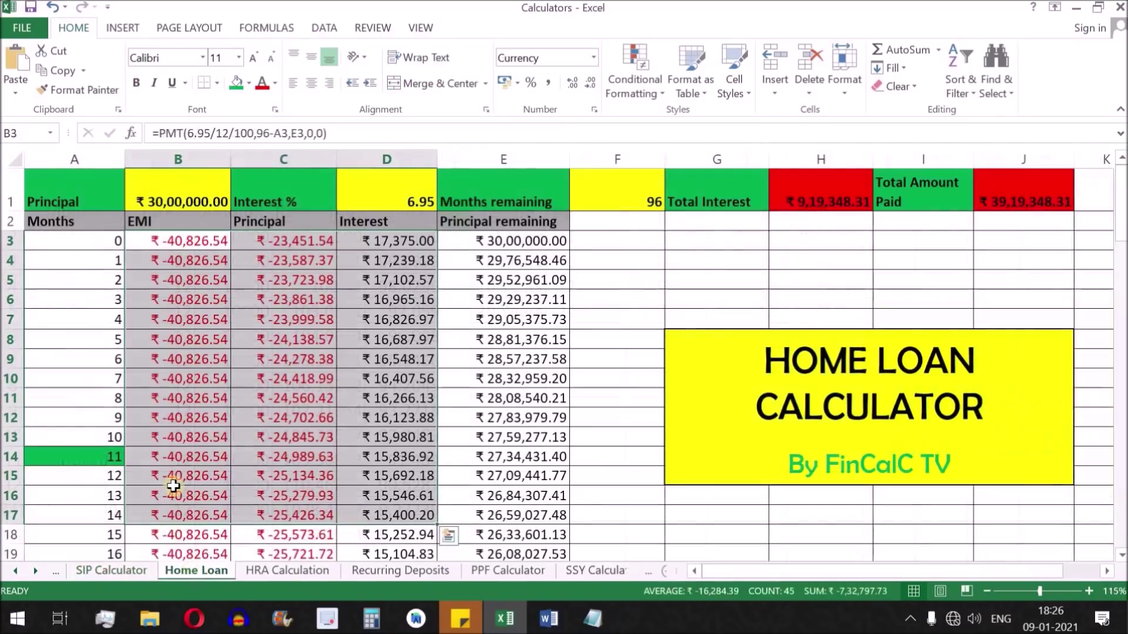
{"action": "left_click", "coordinate": [200, 277]}
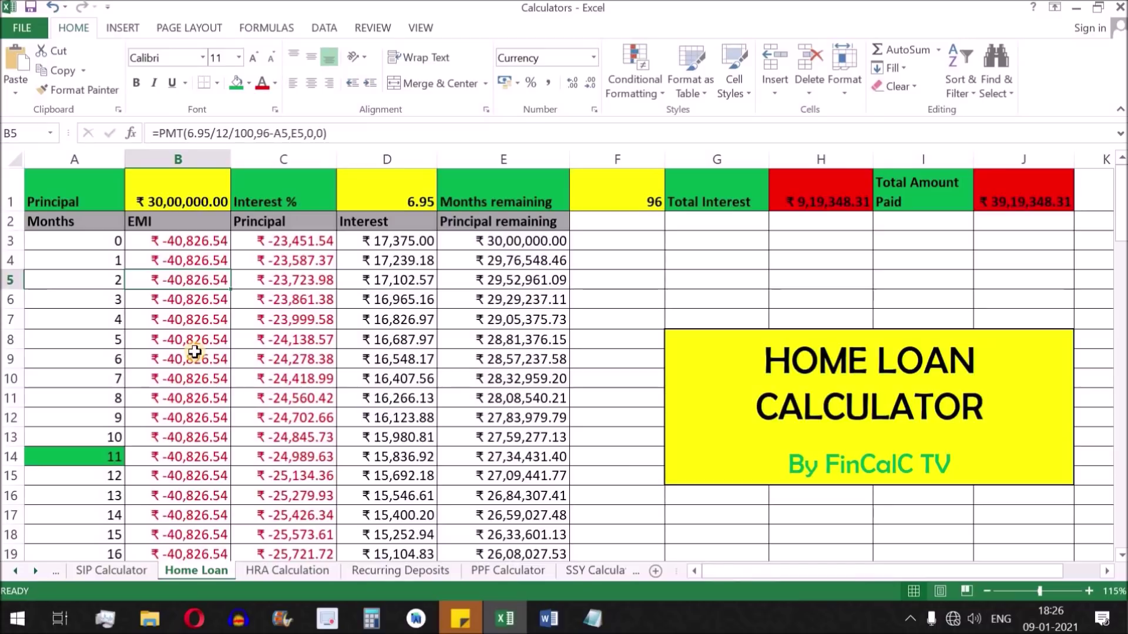
{"action": "left_click", "coordinate": [288, 571]}
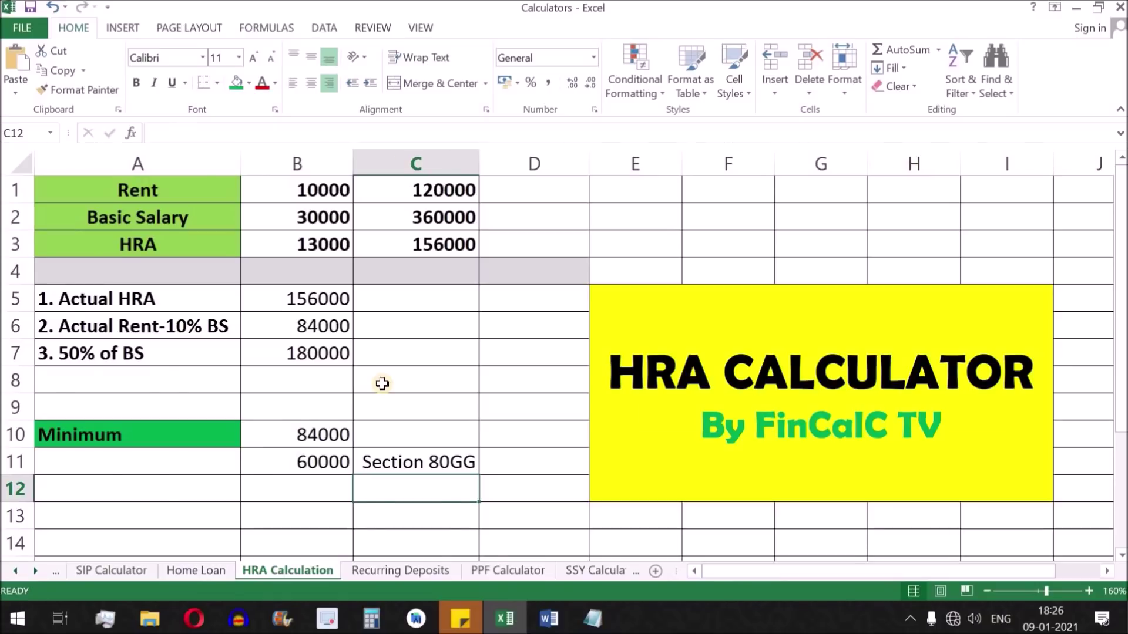
Go via the Recurring Deposits sheet to the PPF Calculator sheet.
{"action": "left_click", "coordinate": [419, 570]}
{"action": "left_click", "coordinate": [504, 573]}
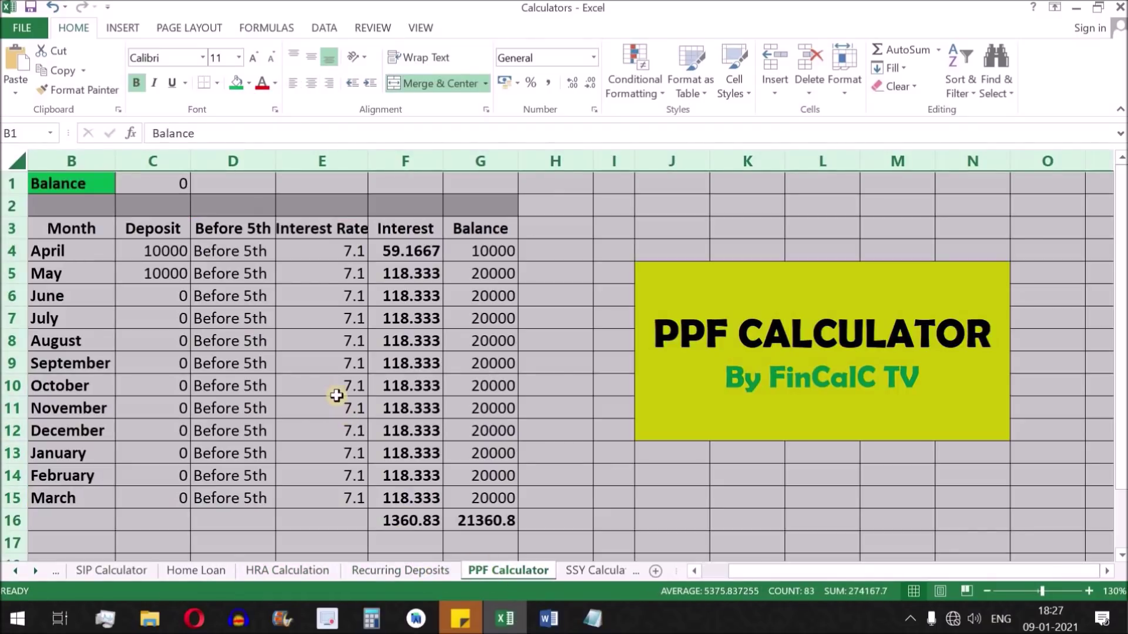